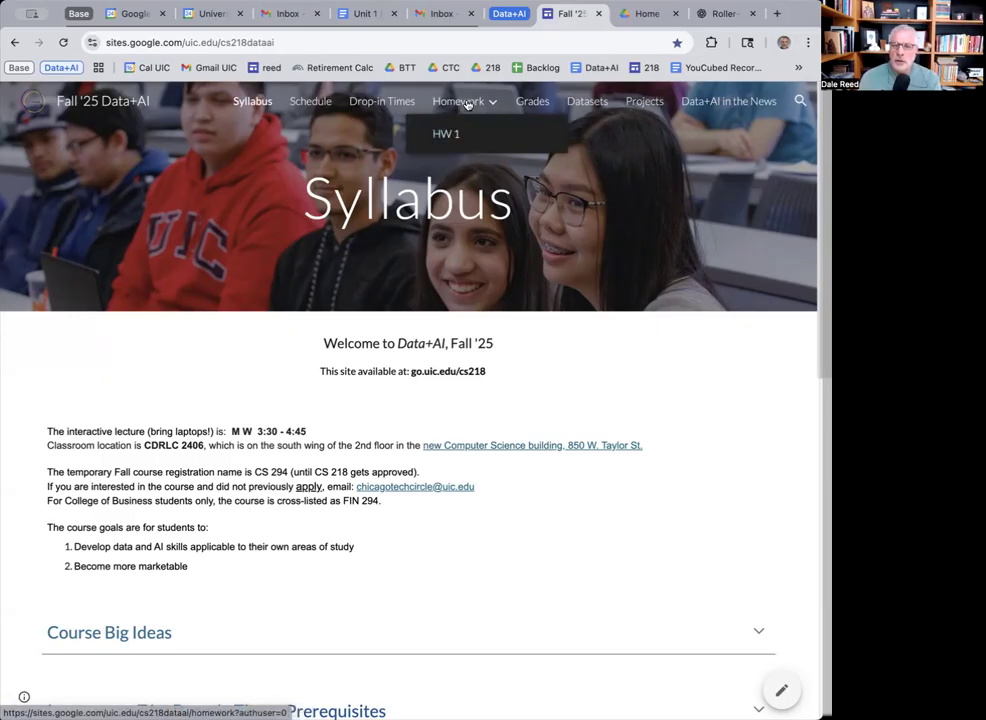
Open the HW 1 assignment page from the course site's Homework menu.
click(464, 104)
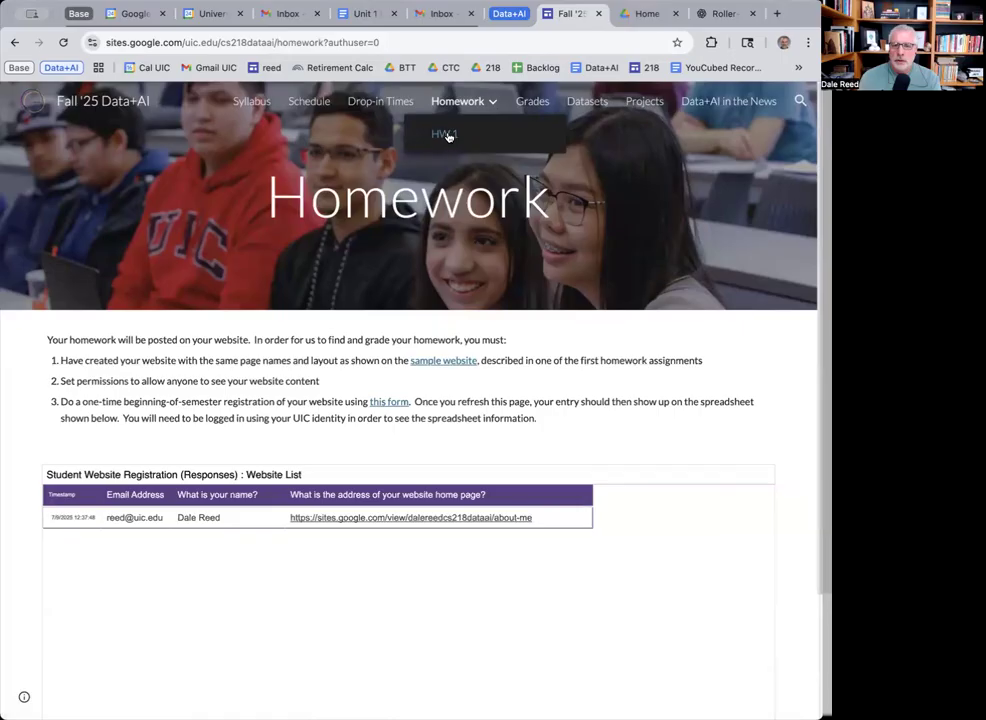
click(446, 135)
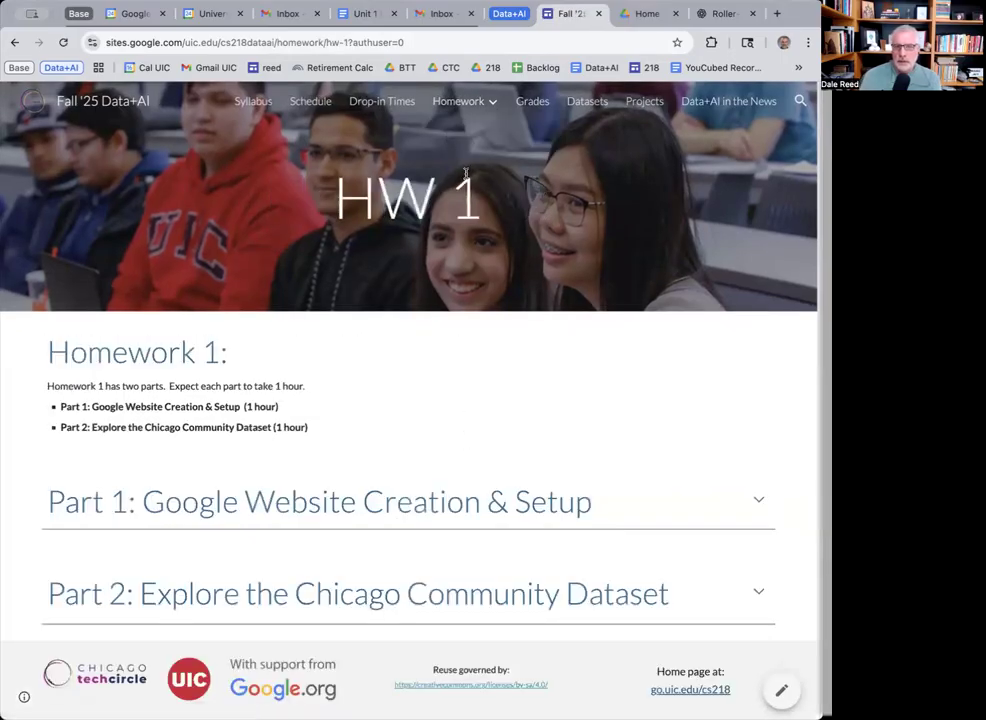
mouse_move(458, 101)
Expand the Part 1: Google Website Creation & Setup section and read through its instructions.
drag(90, 406, 279, 407)
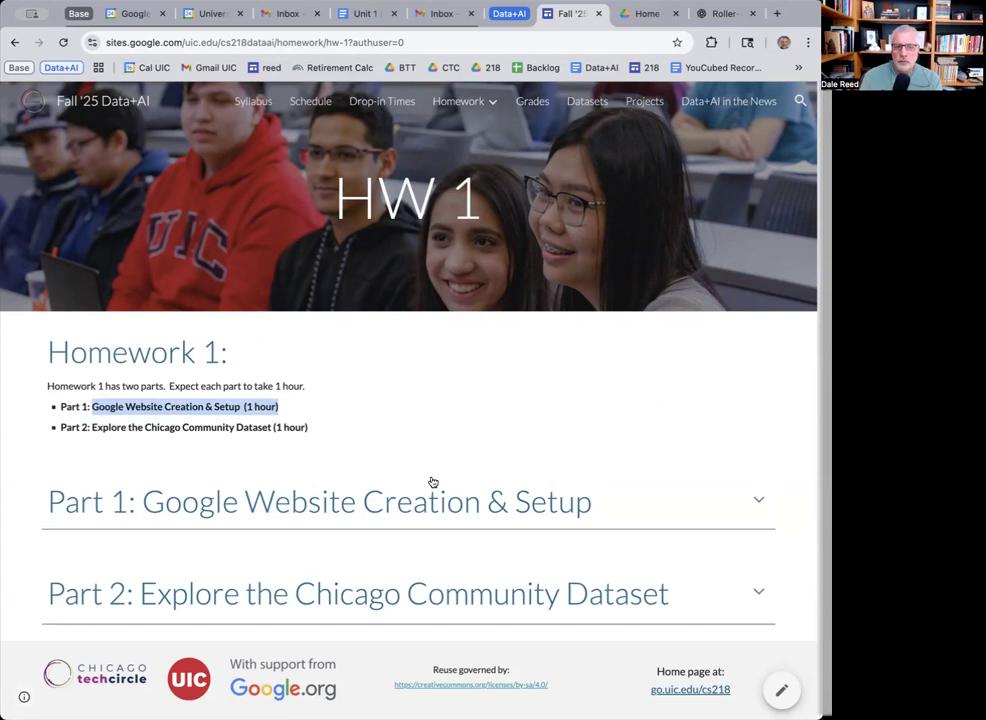
click(759, 500)
scroll(491, 578, down, 5)
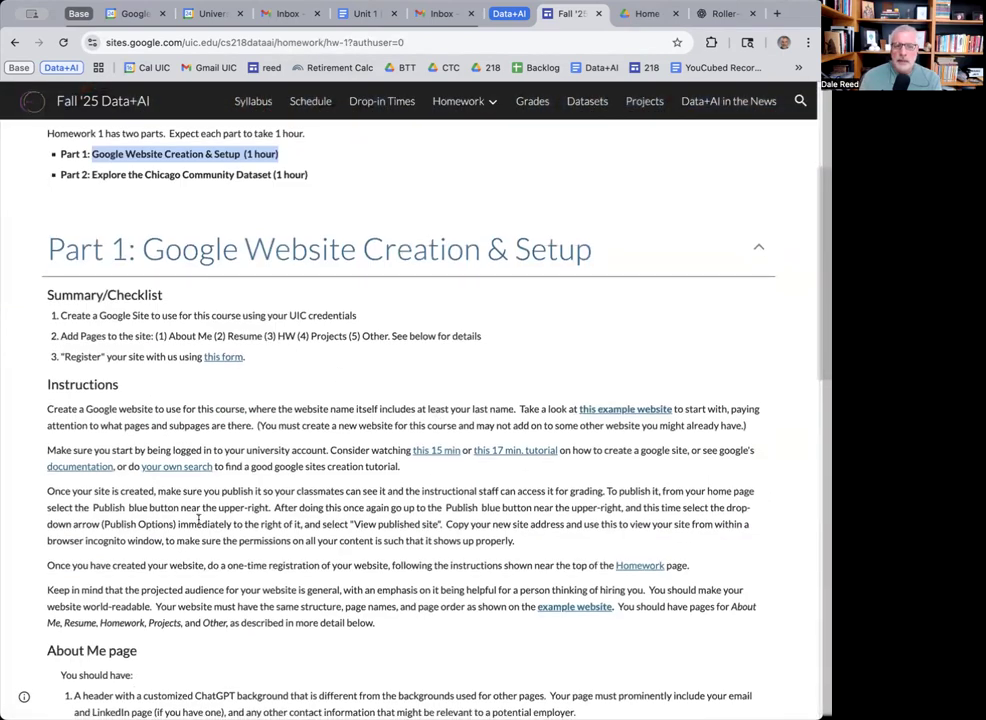
scroll(377, 450, down, 3)
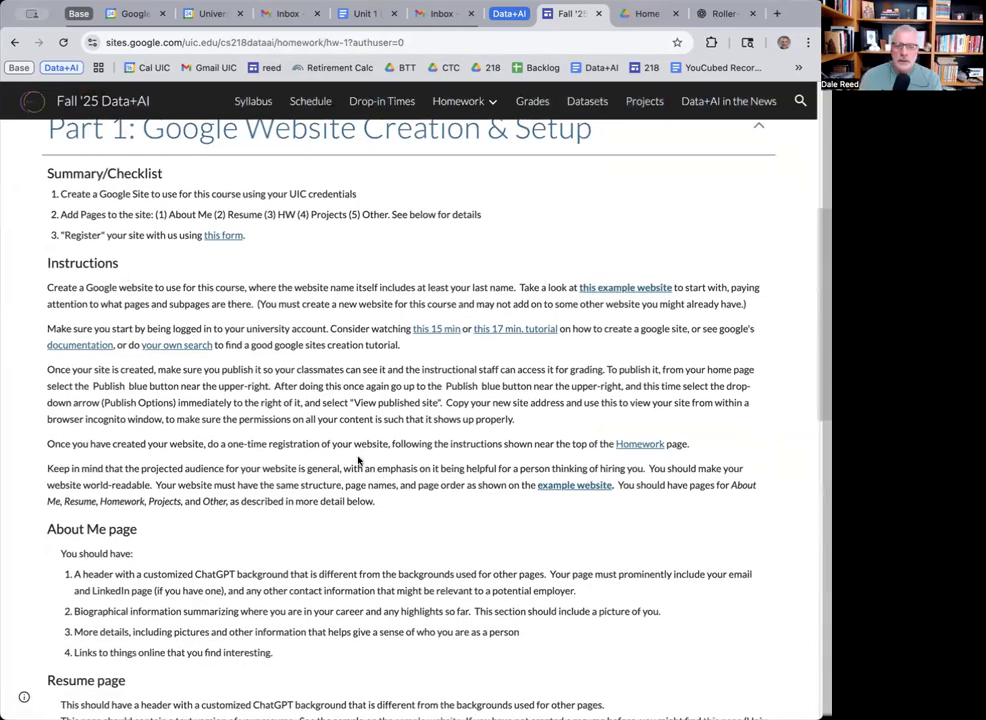
scroll(357, 458, down, 5)
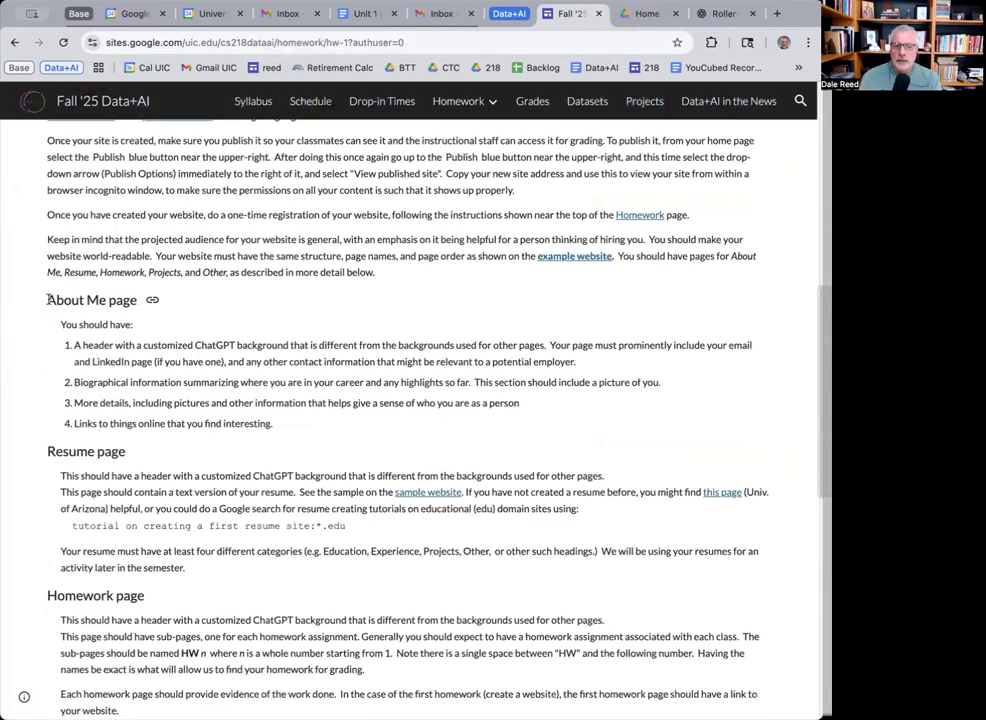
scroll(140, 480, down, 4)
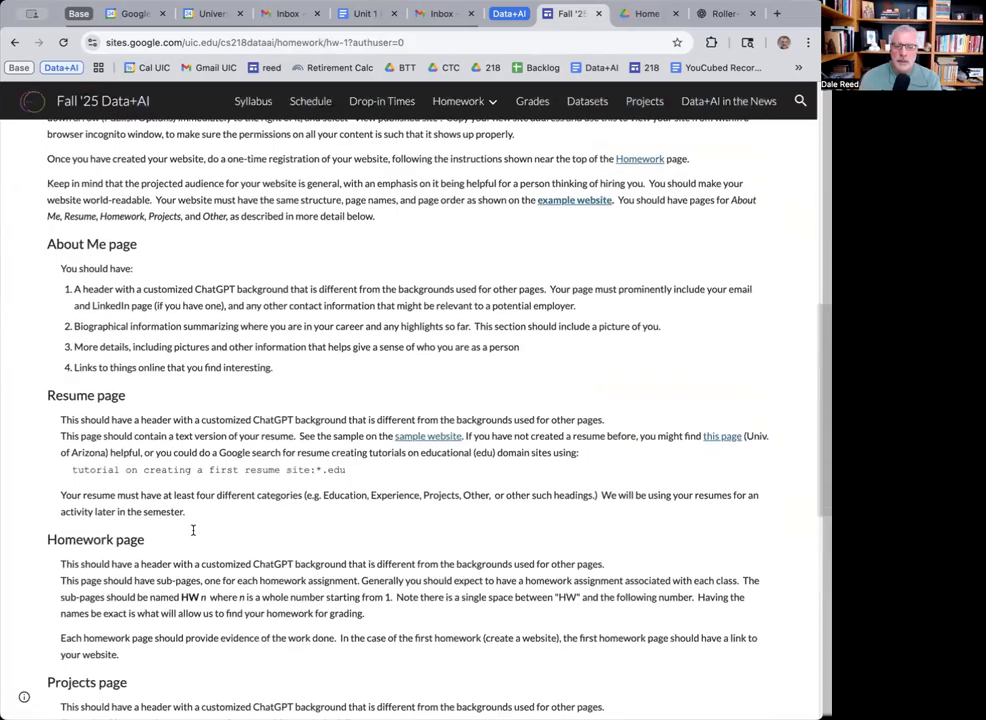
scroll(145, 520, down, 7)
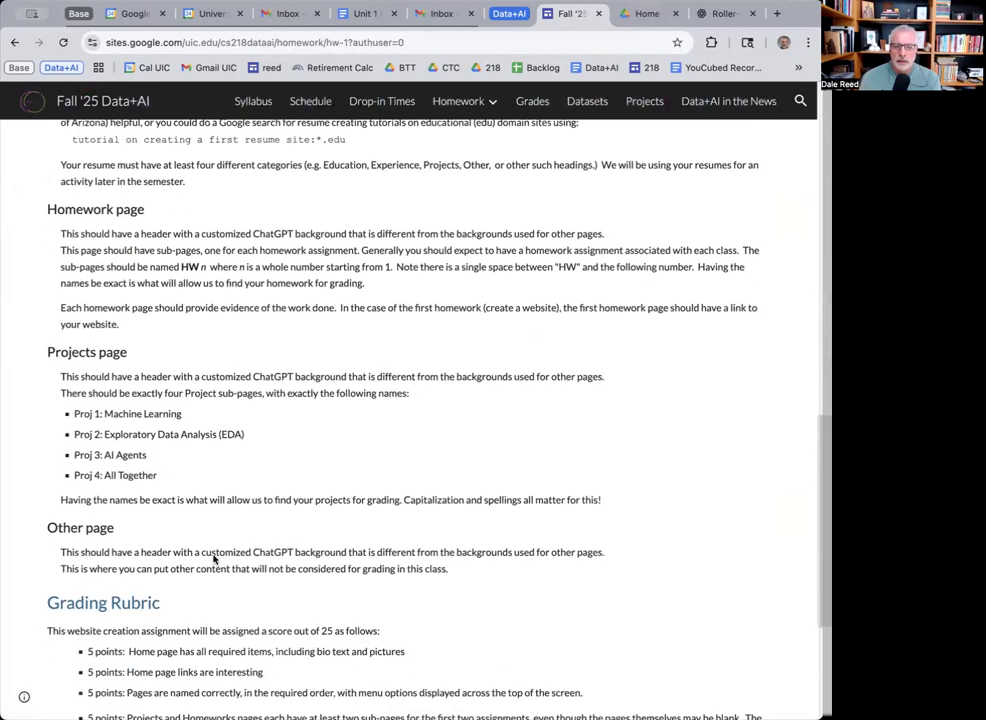
scroll(330, 472, up, 8)
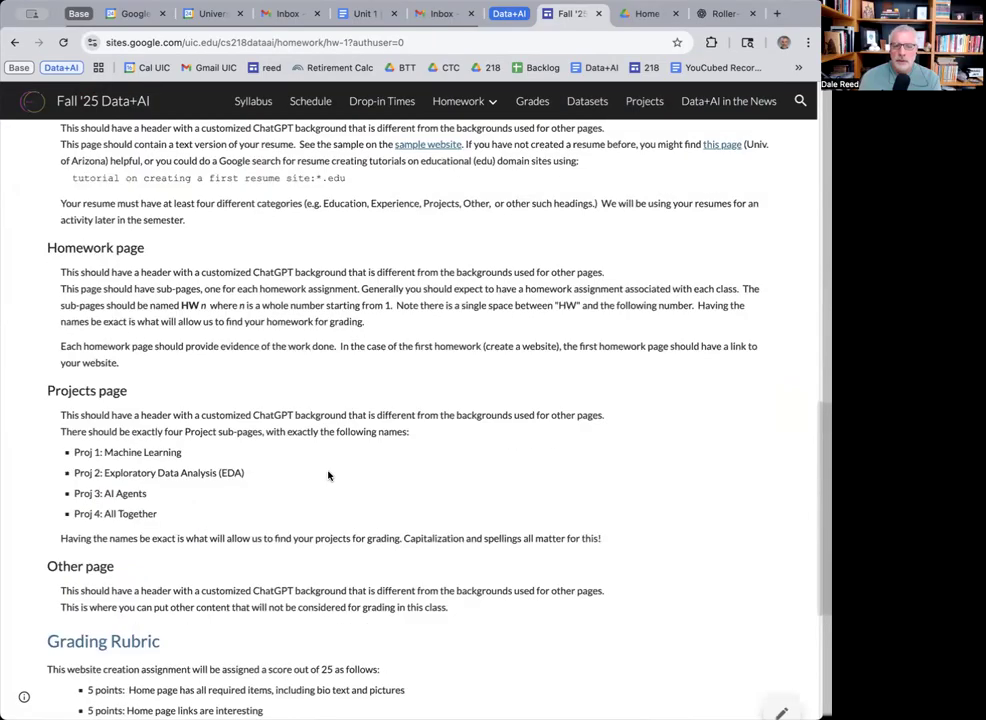
scroll(330, 470, up, 13)
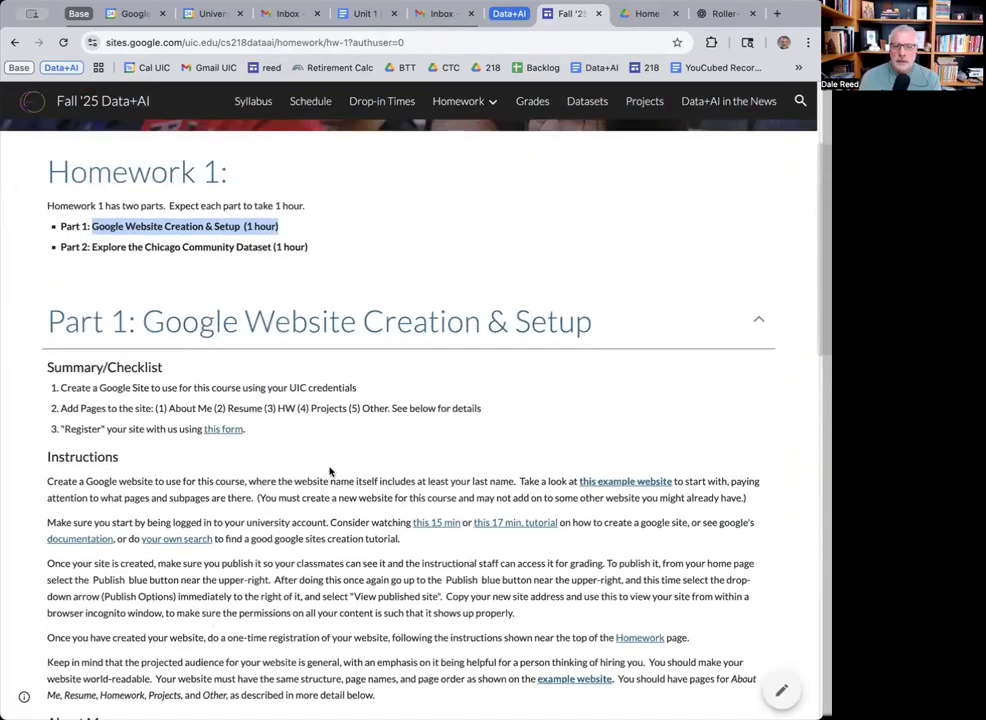
scroll(343, 475, down, 1)
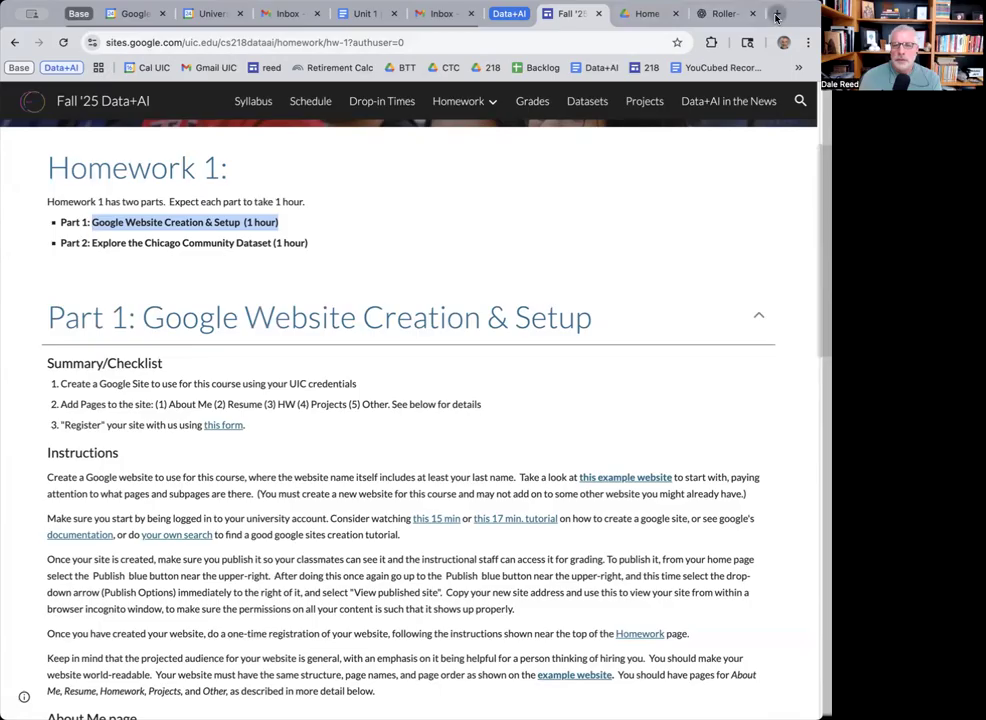
Go to sites.google.com/ in a new tab and start a blank site.
key(super+t)
click(425, 44)
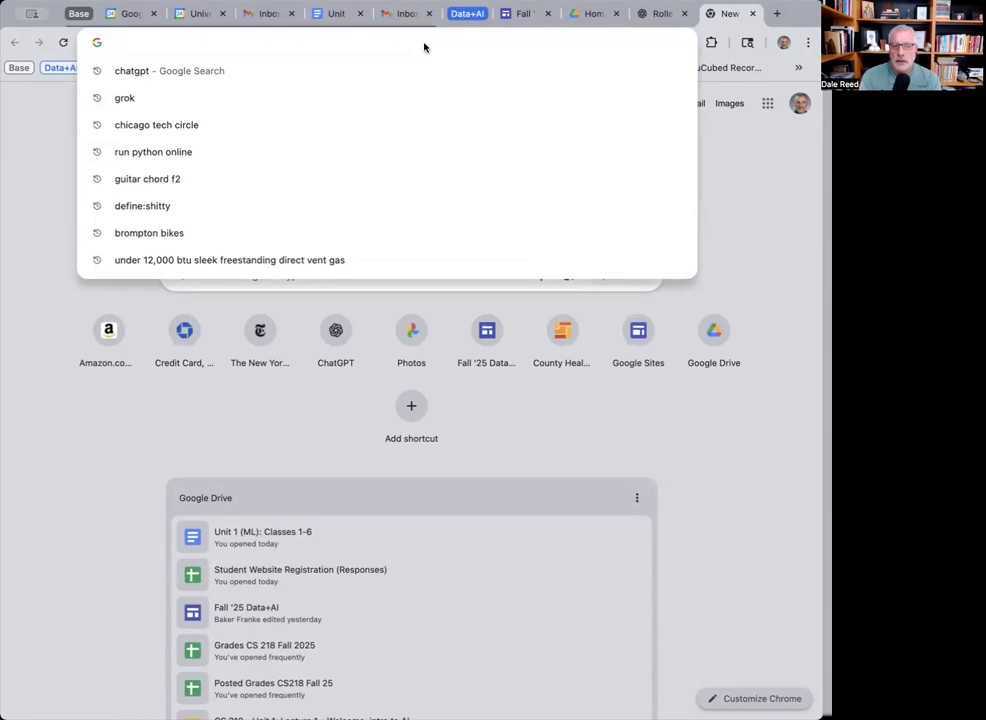
text(sites.)
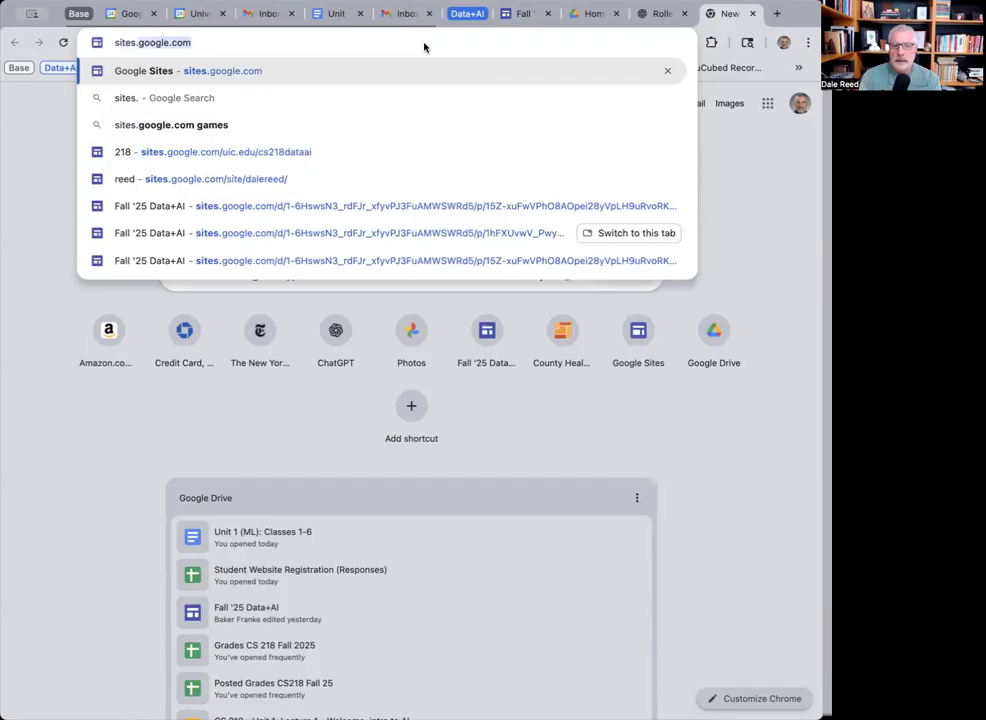
text(google.com/)
key(Return)
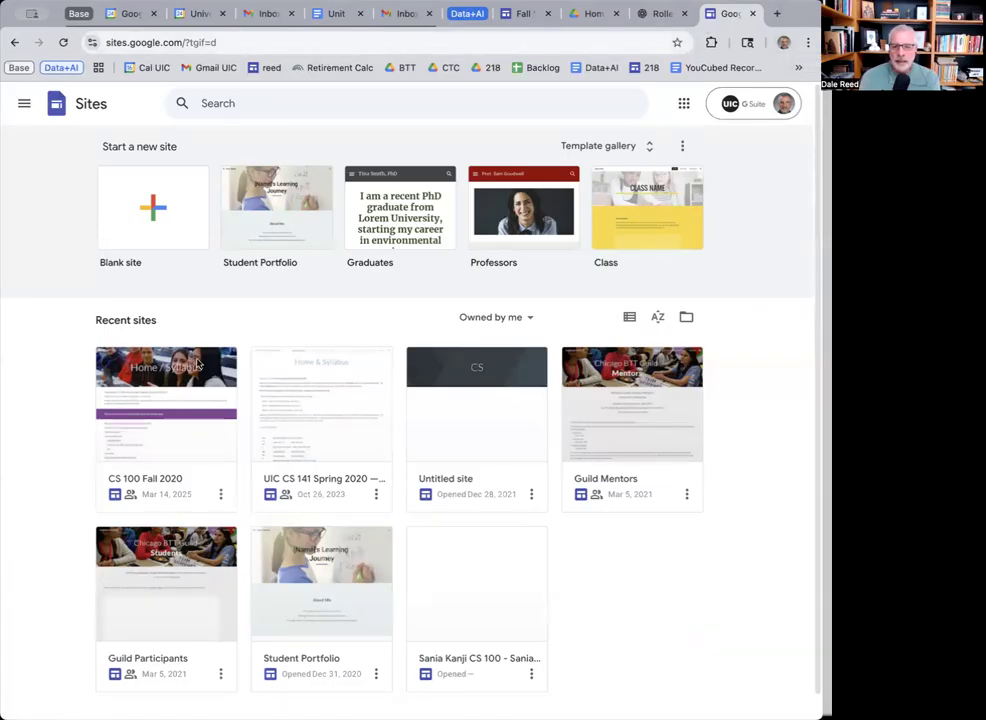
click(150, 210)
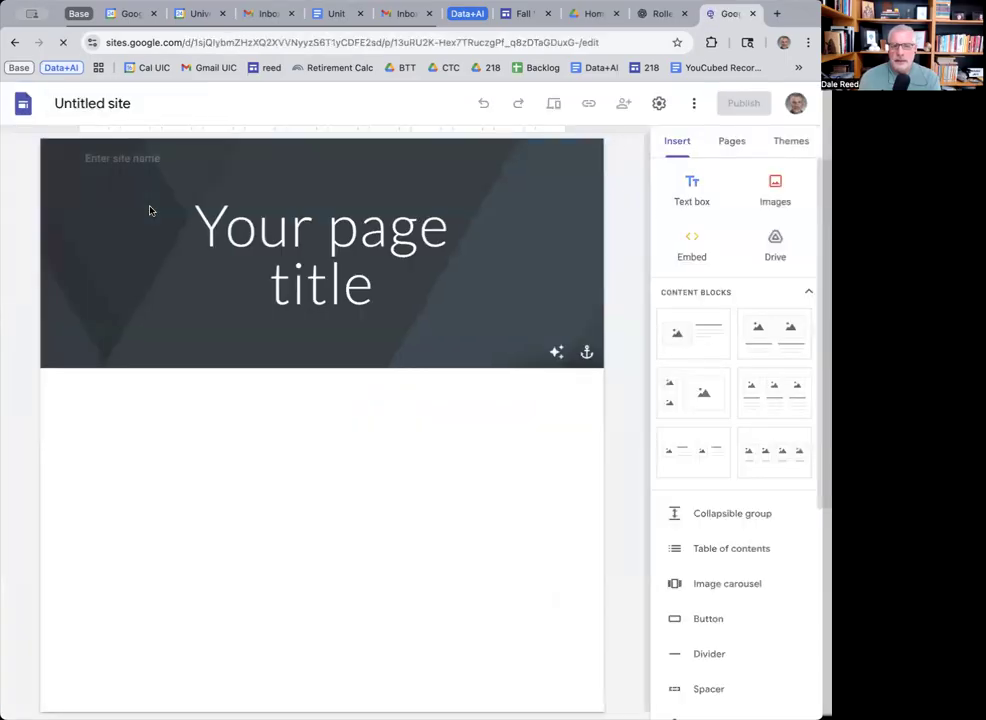
Set the header name to 'My CS 218' and name the site document 'CS 218 Work'.
click(131, 103)
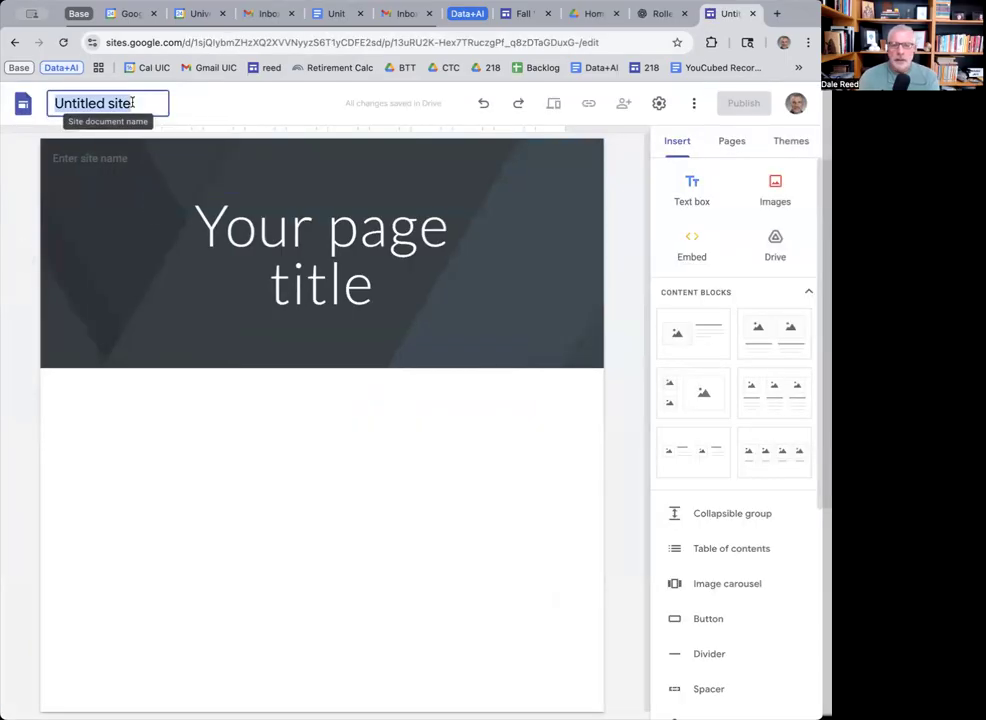
text(My CS 218)
key(Return)
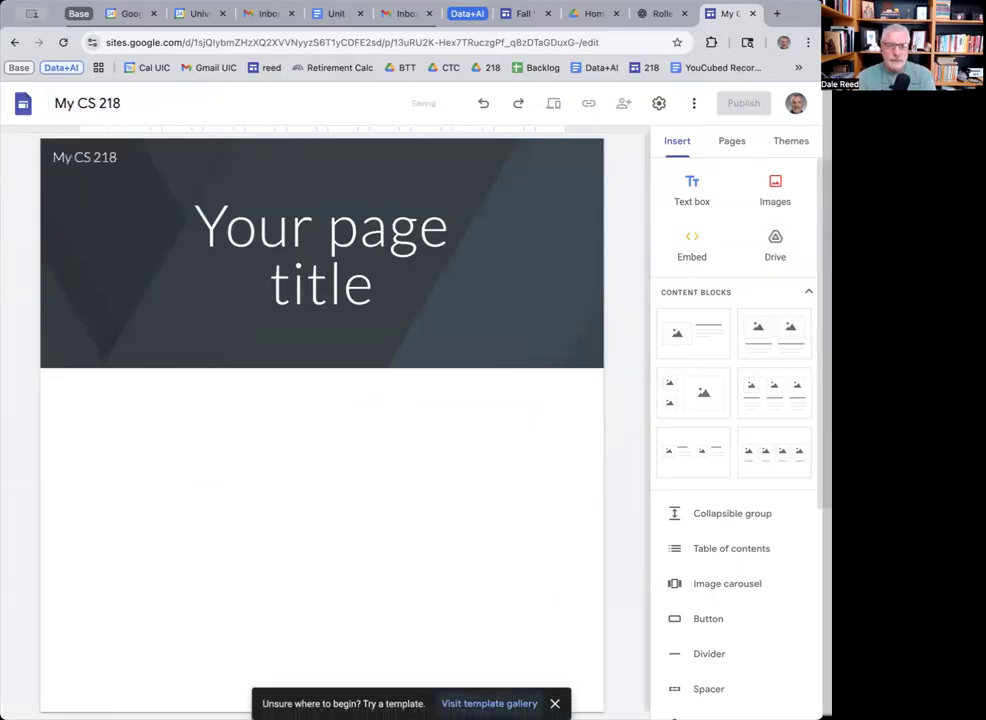
click(110, 103)
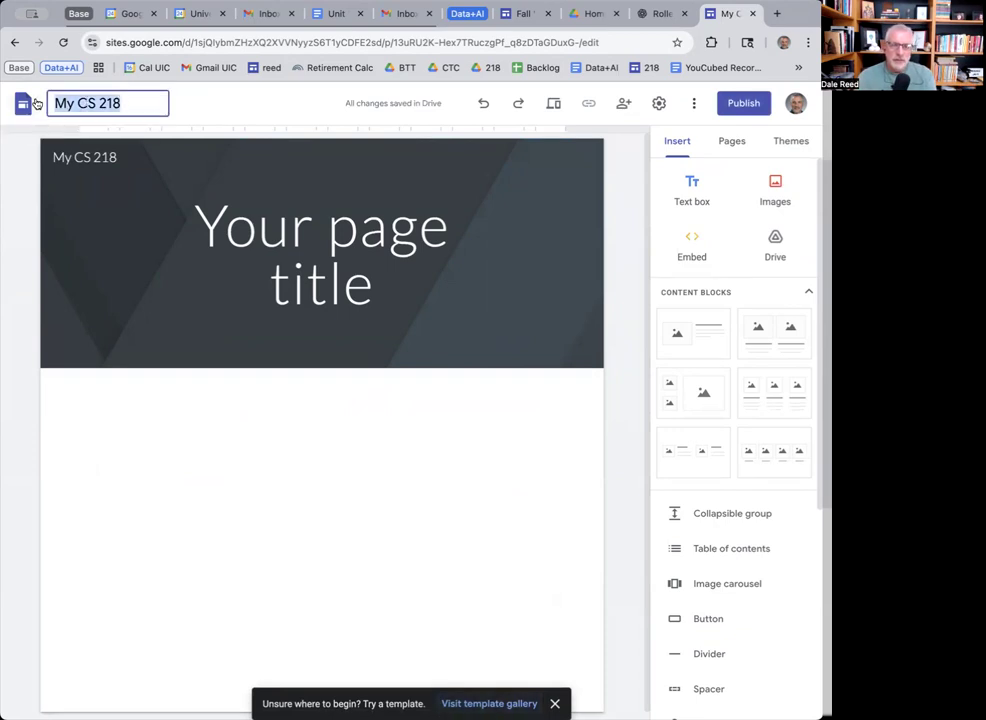
text(CS 218)
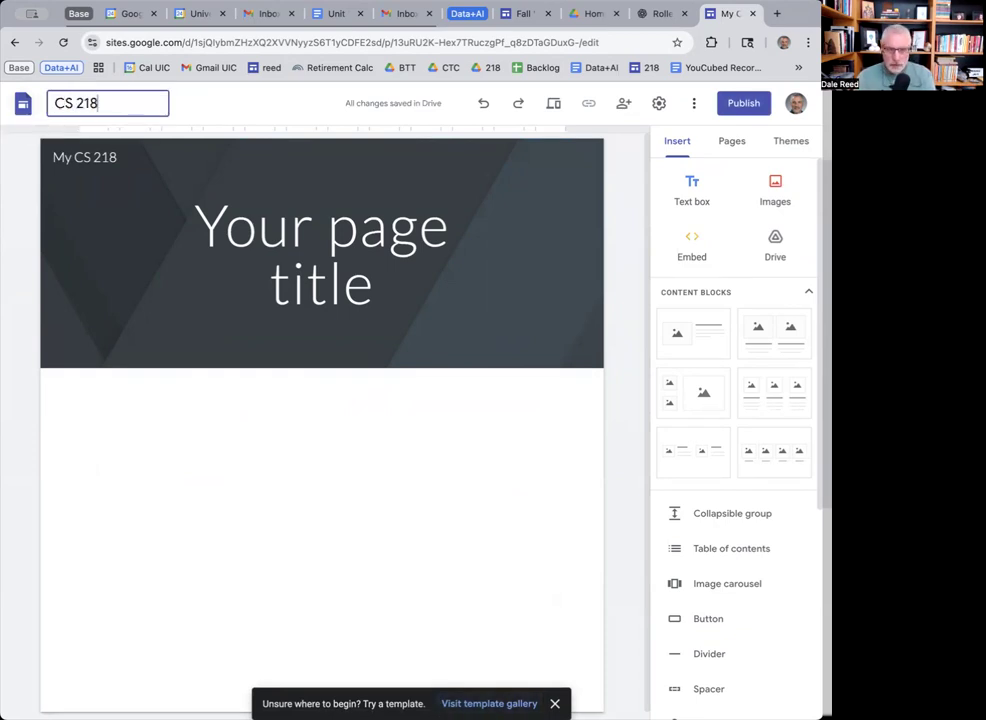
text( Work)
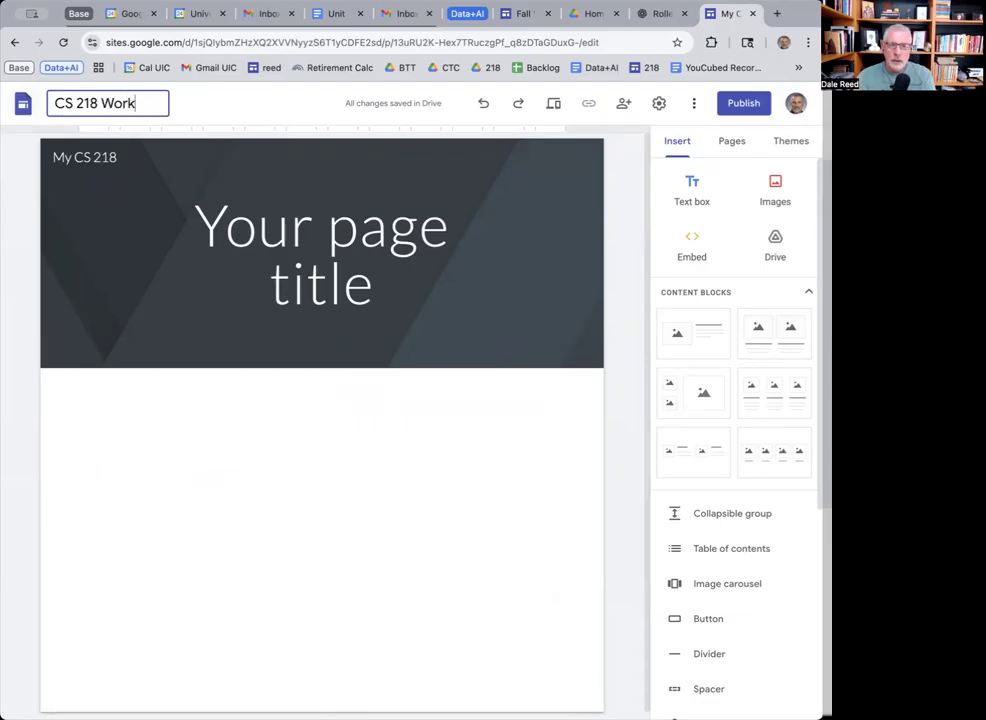
key(Return)
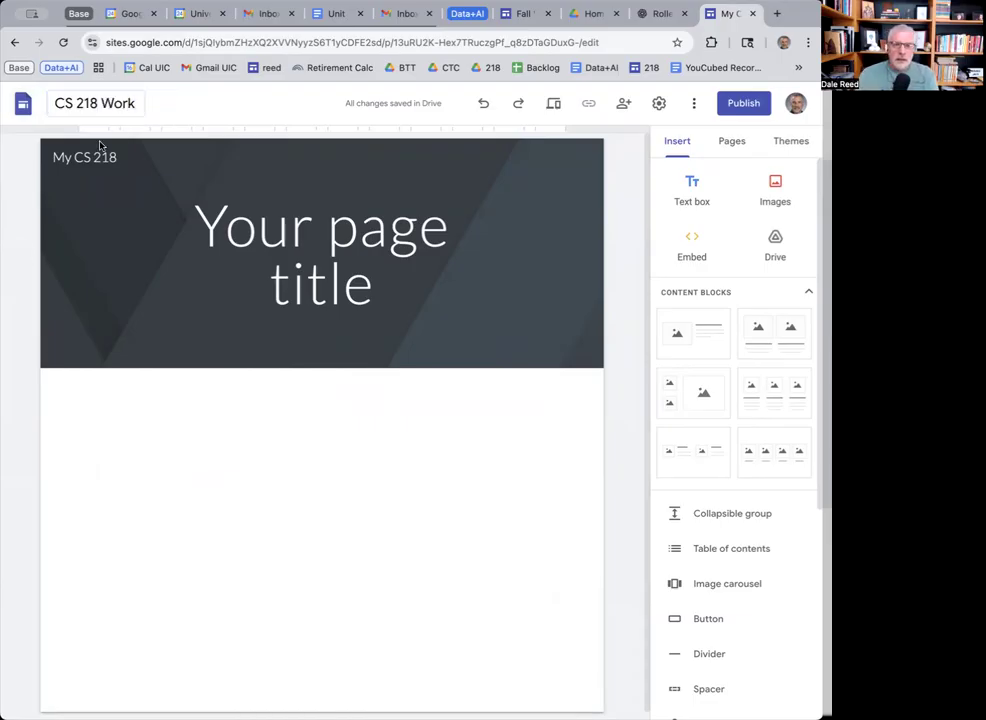
Replace the placeholder page title with 'Home Page'.
click(295, 215)
drag(365, 296, 179, 228)
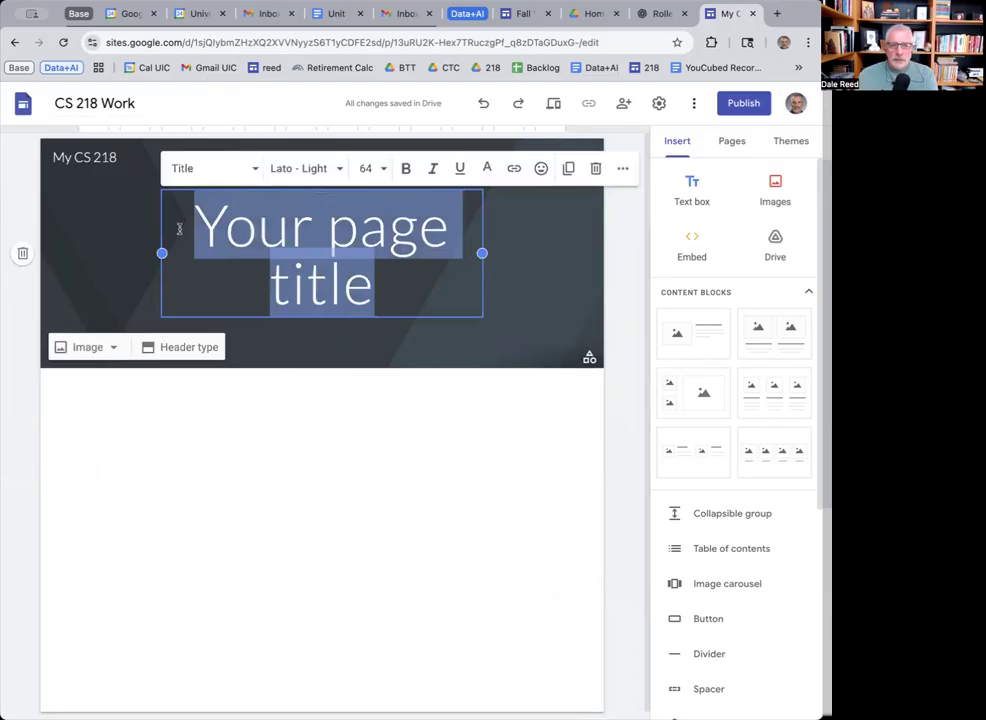
text(La)
key(BackSpace)
key(BackSpace)
text(Home Pagge)
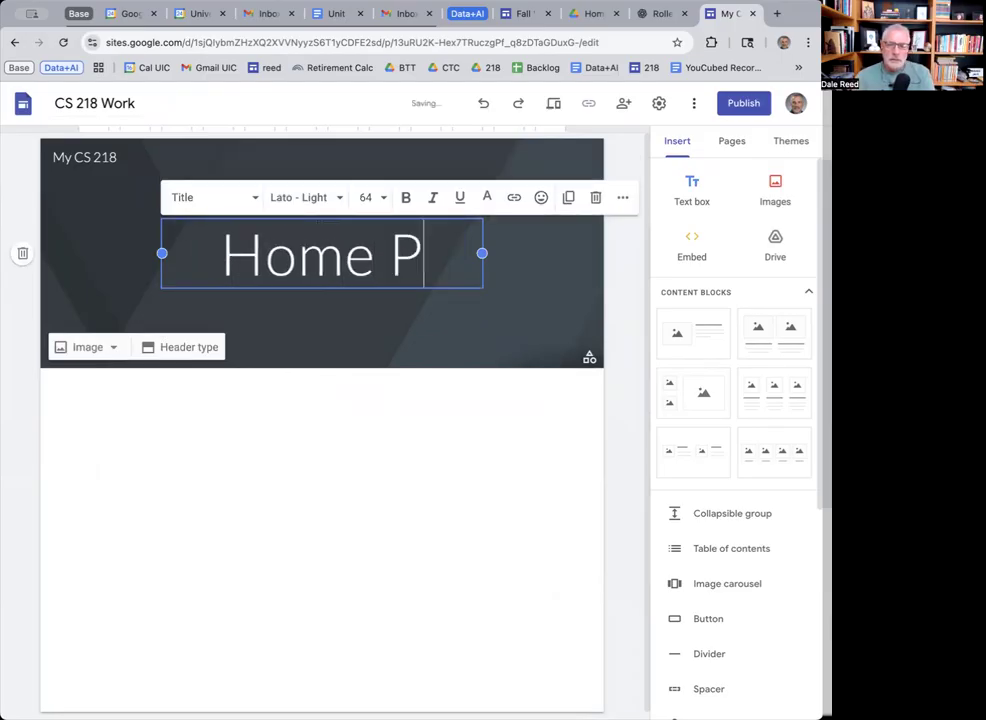
key(BackSpace)
key(BackSpace)
text(e)
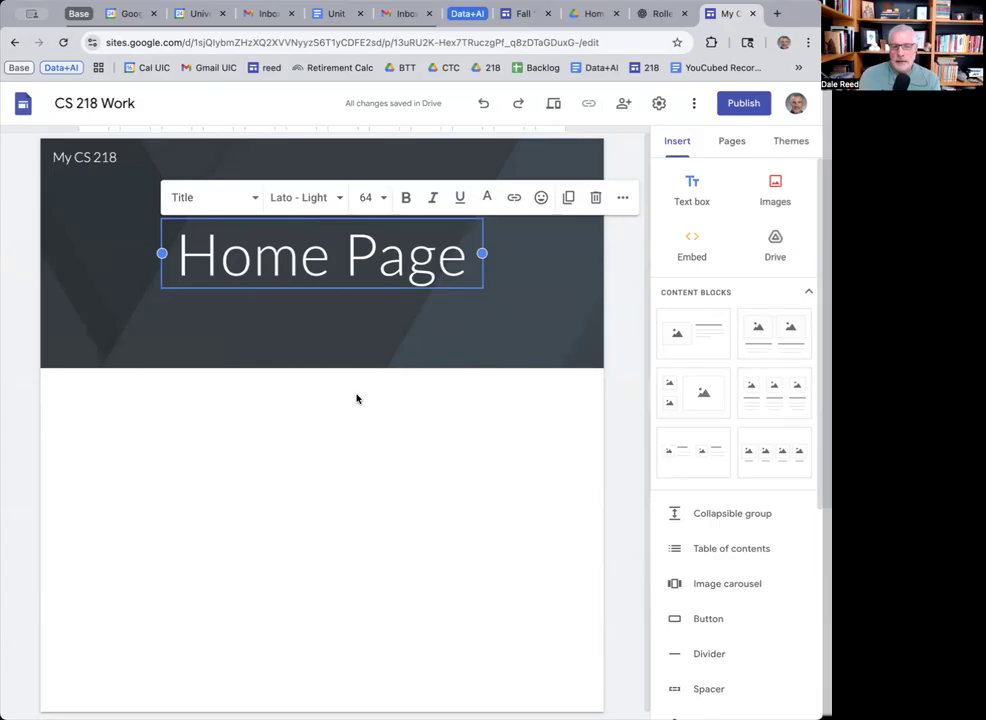
click(330, 332)
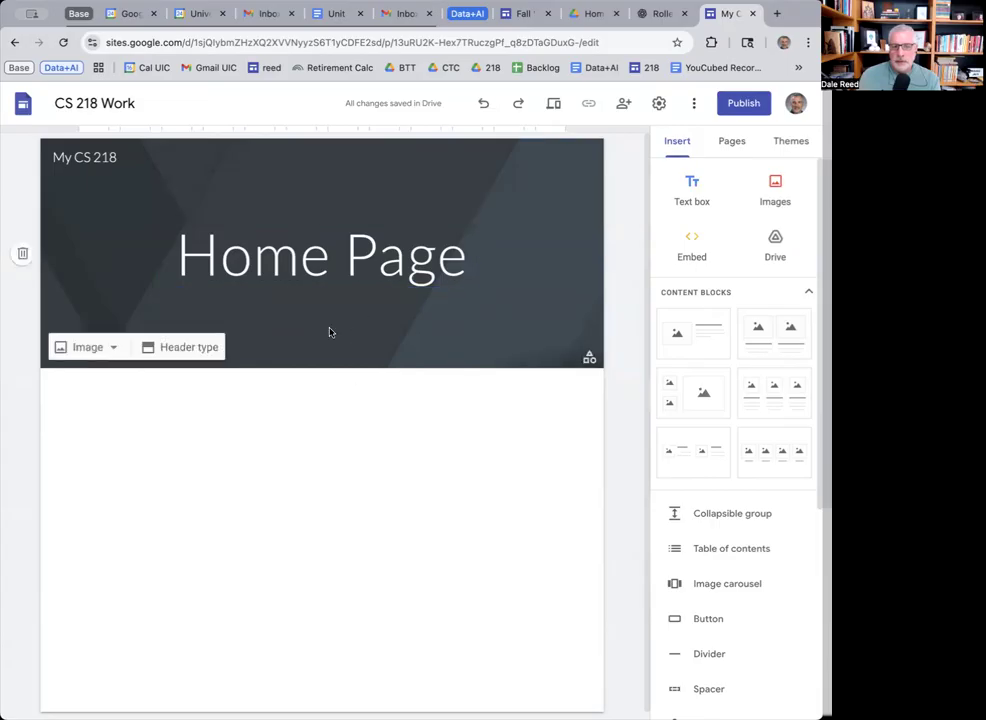
Show the header image's Upload and Select options.
click(114, 350)
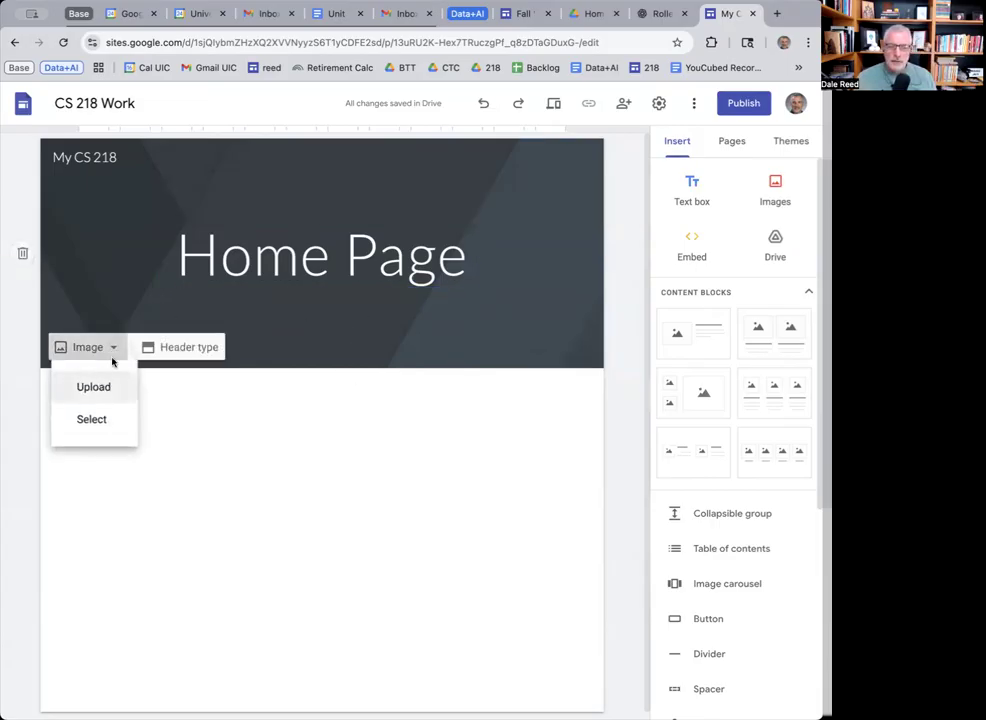
scroll(112, 304, down, 1)
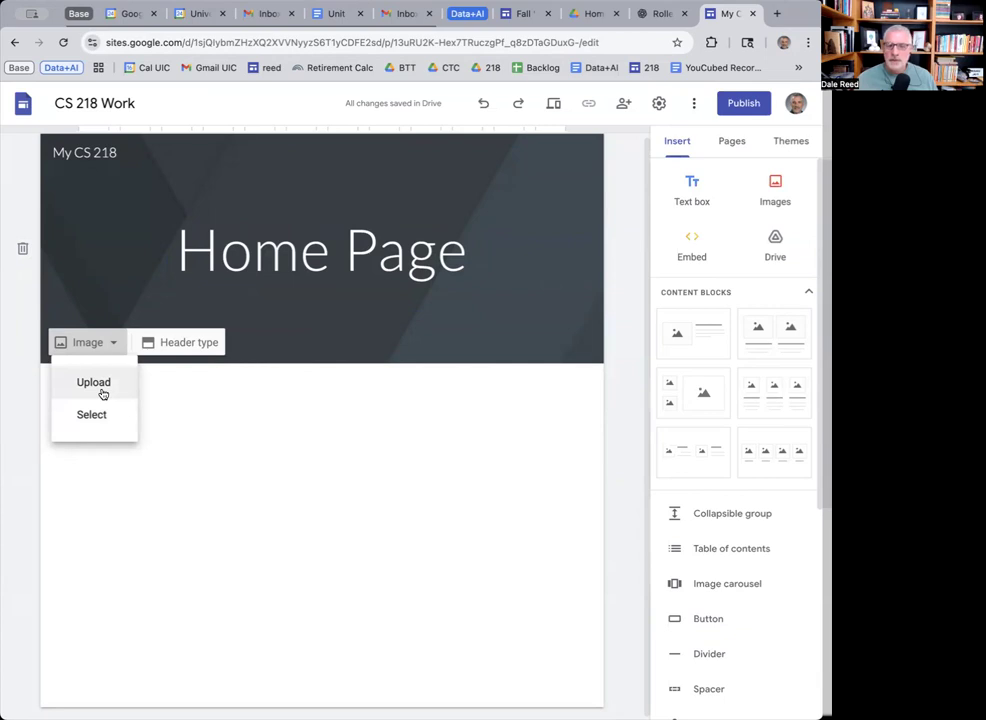
Download the roller-coaster image from ChatGPT, then return to the HW 1 page.
click(662, 14)
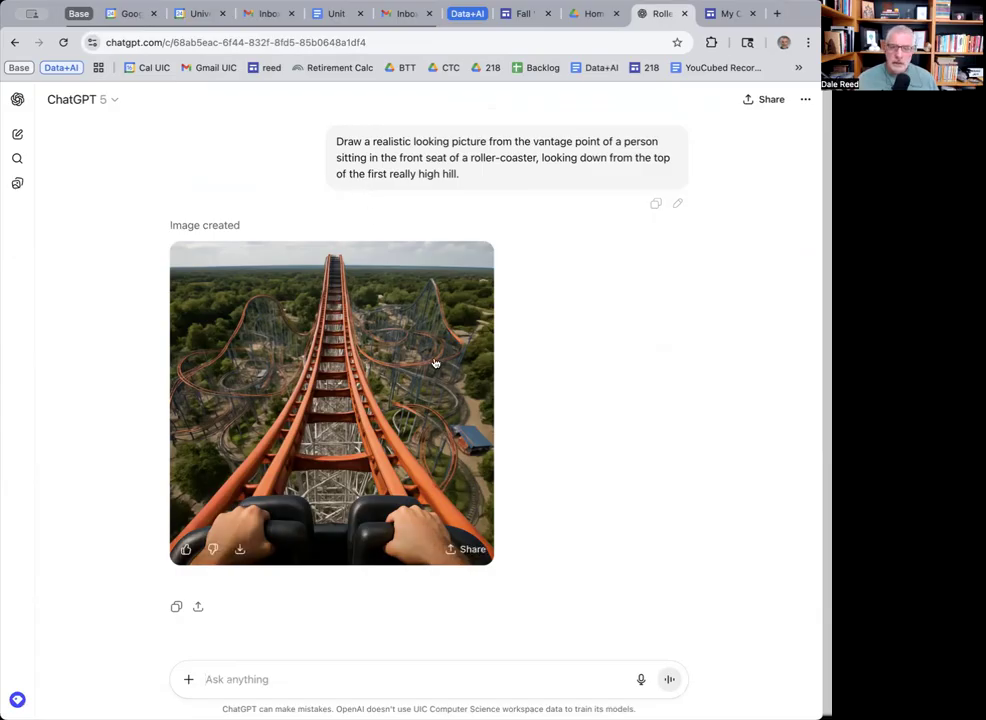
double_click(341, 141)
drag(374, 146, 466, 173)
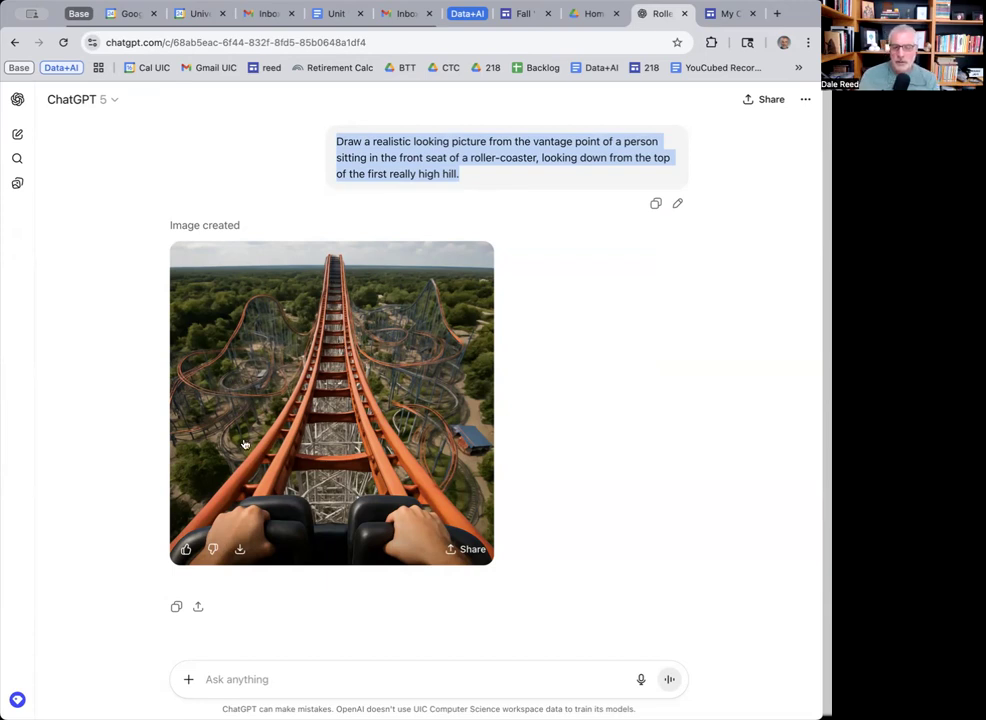
click(240, 552)
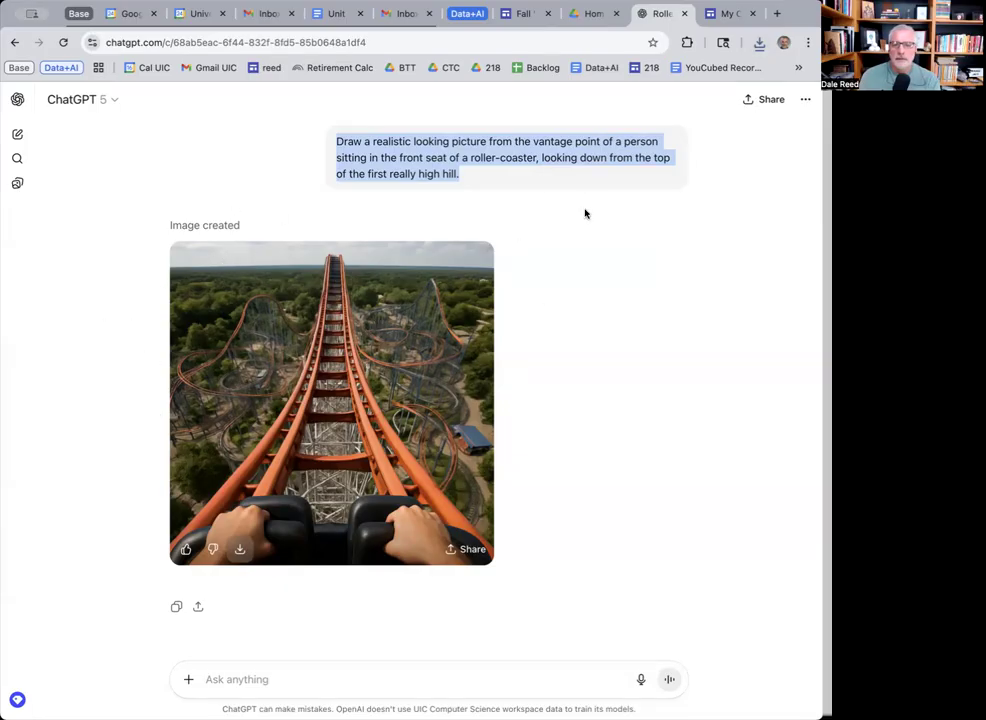
click(520, 16)
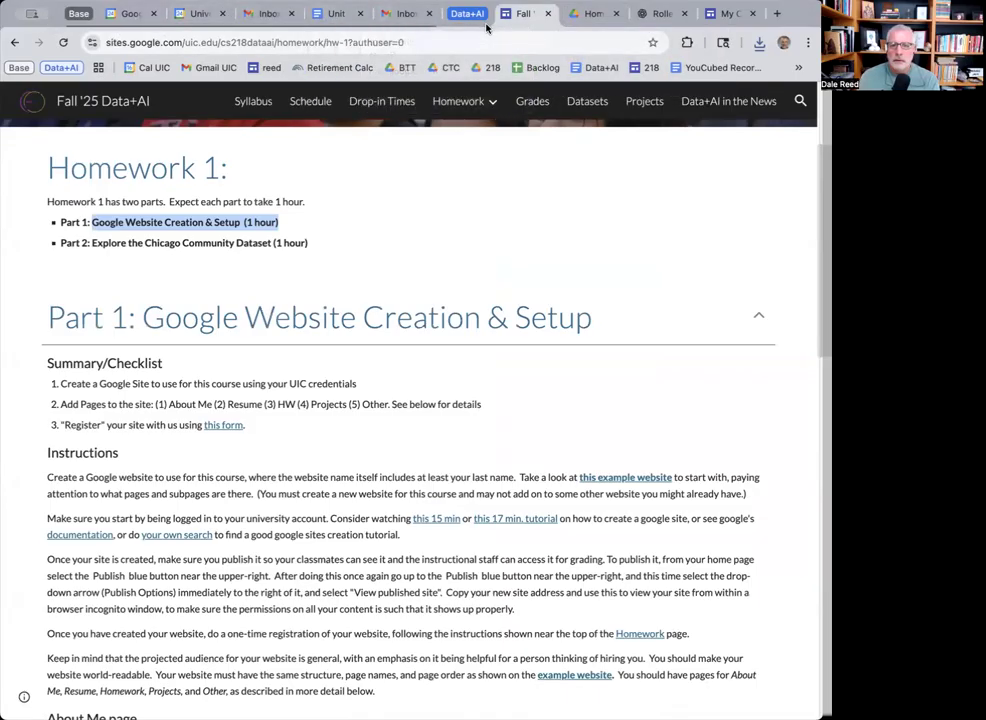
Upload the roller-coaster photo as the Home Page header and type 'Welcome to my page!' below.
click(728, 13)
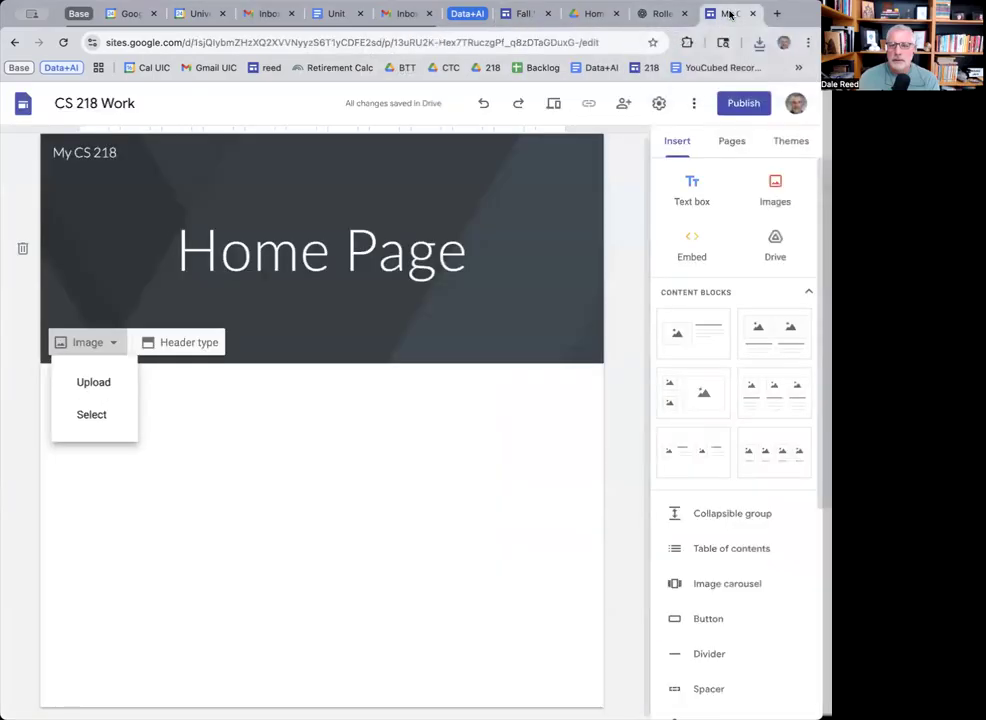
click(95, 386)
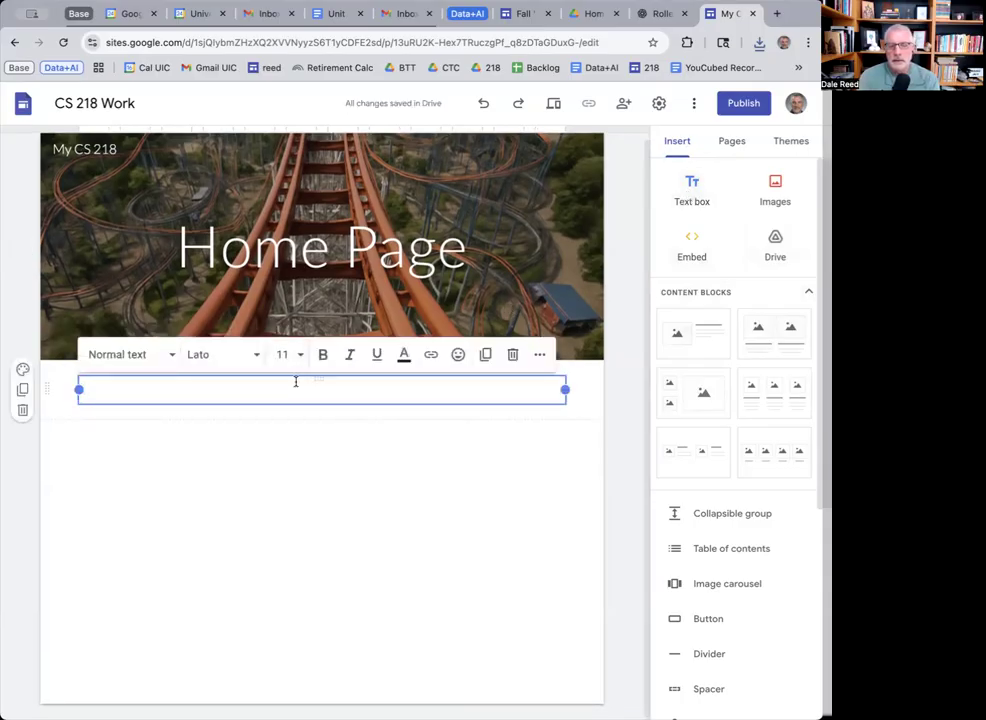
text(Welcome to my page!)
Add the lines 'item 1', 'item 2' and 'Bold, itallics, larger, etc.' under the welcome text.
key(Return)
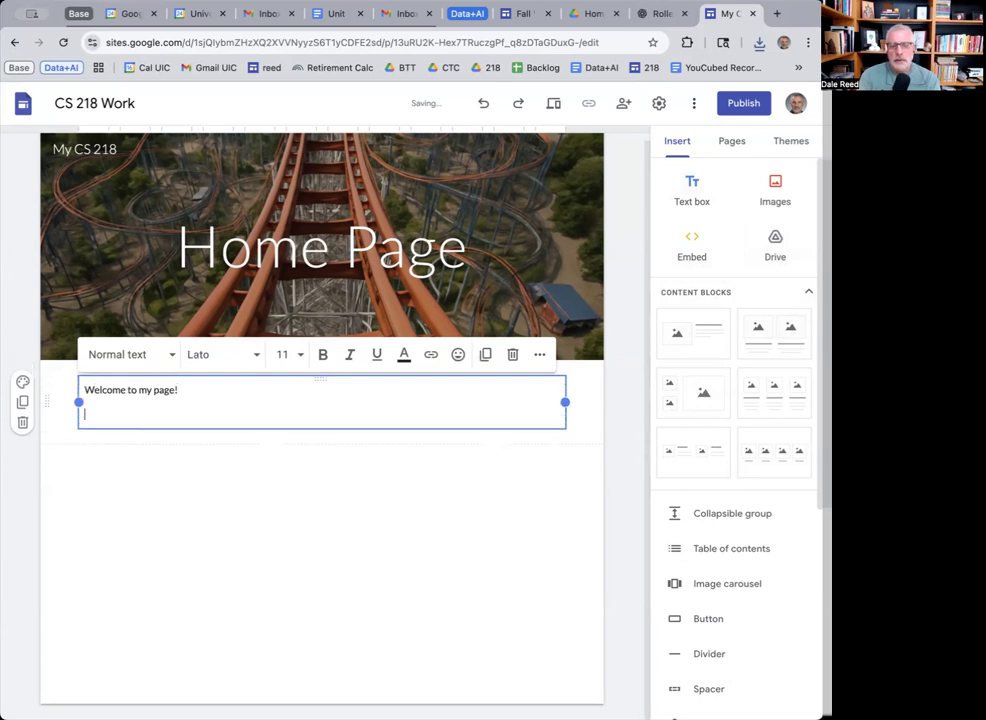
text(item 1)
key(Return)
text(item)
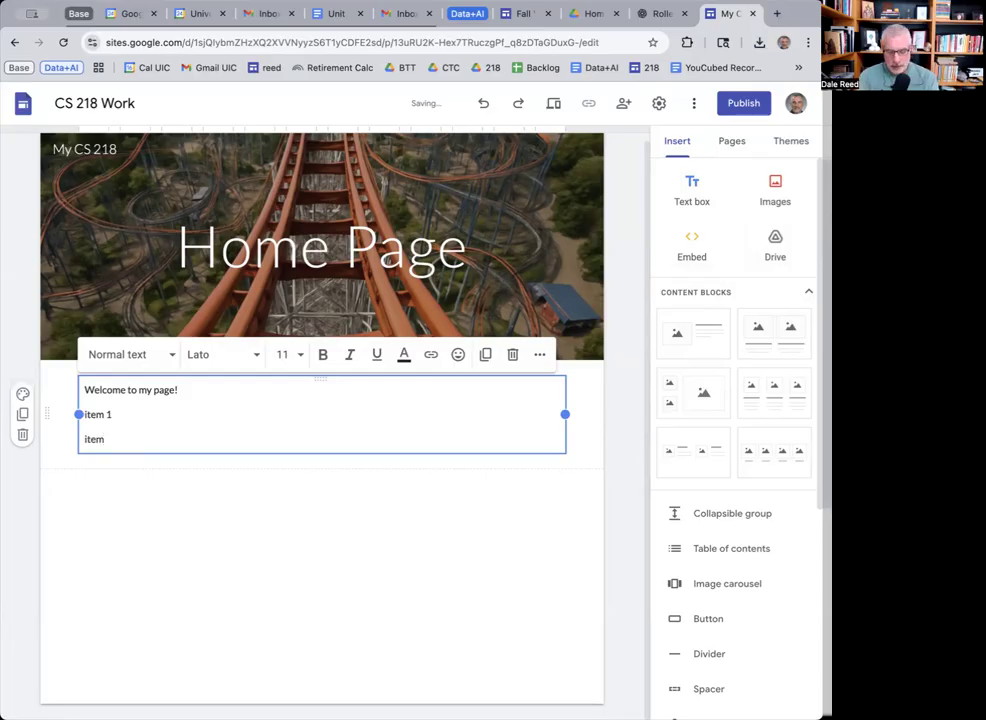
text( 2)
key(Return)
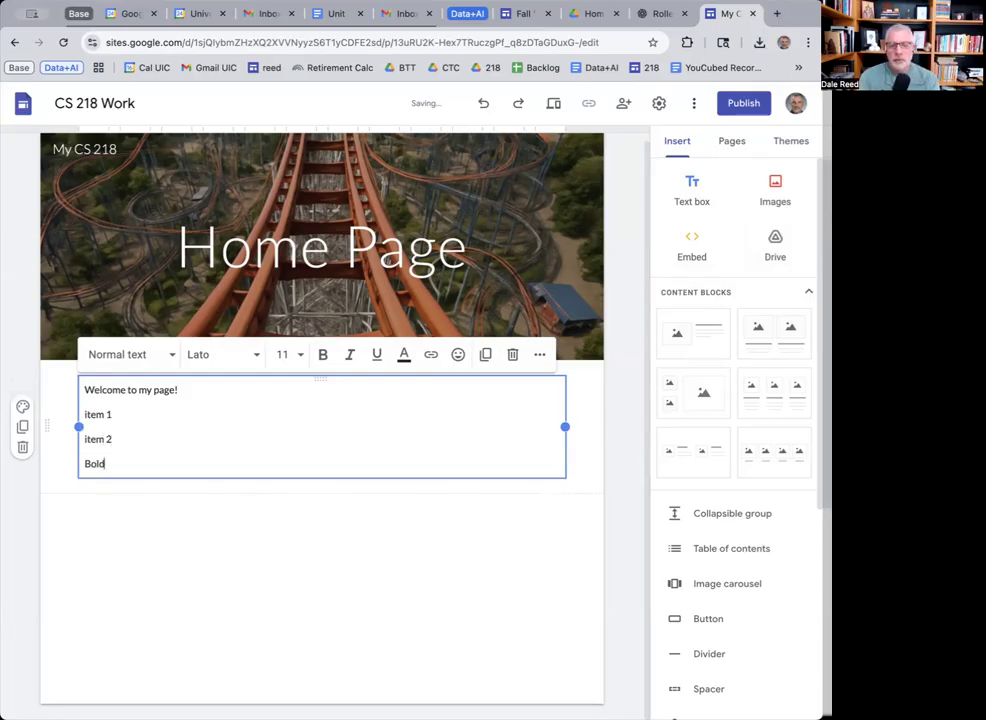
text(Bold, itallics, larger, etc.)
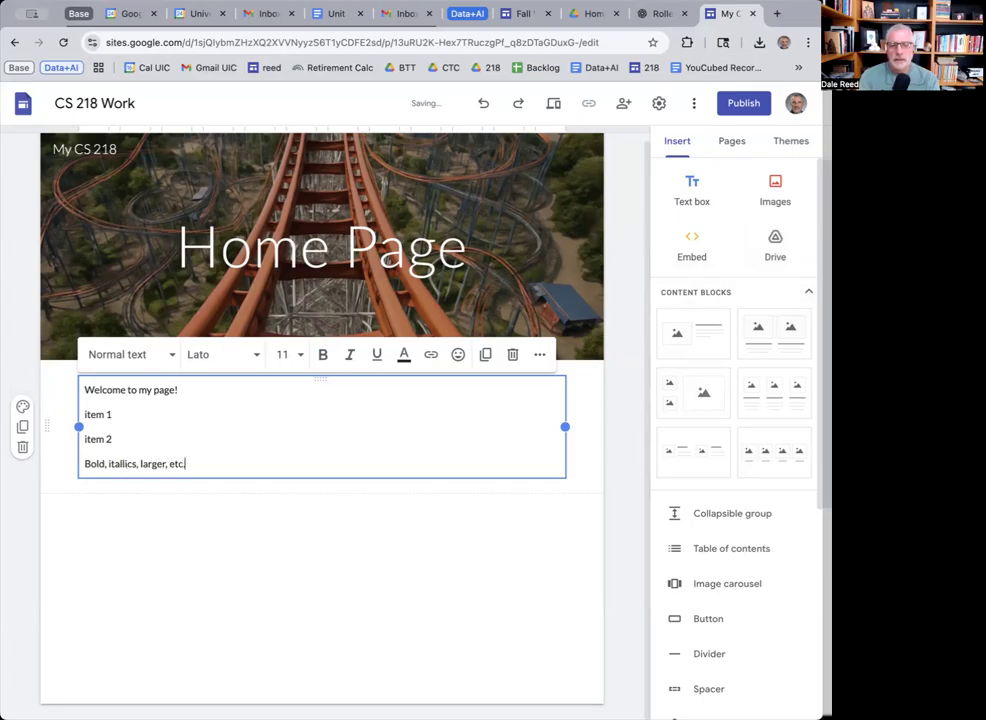
drag(118, 442, 60, 410)
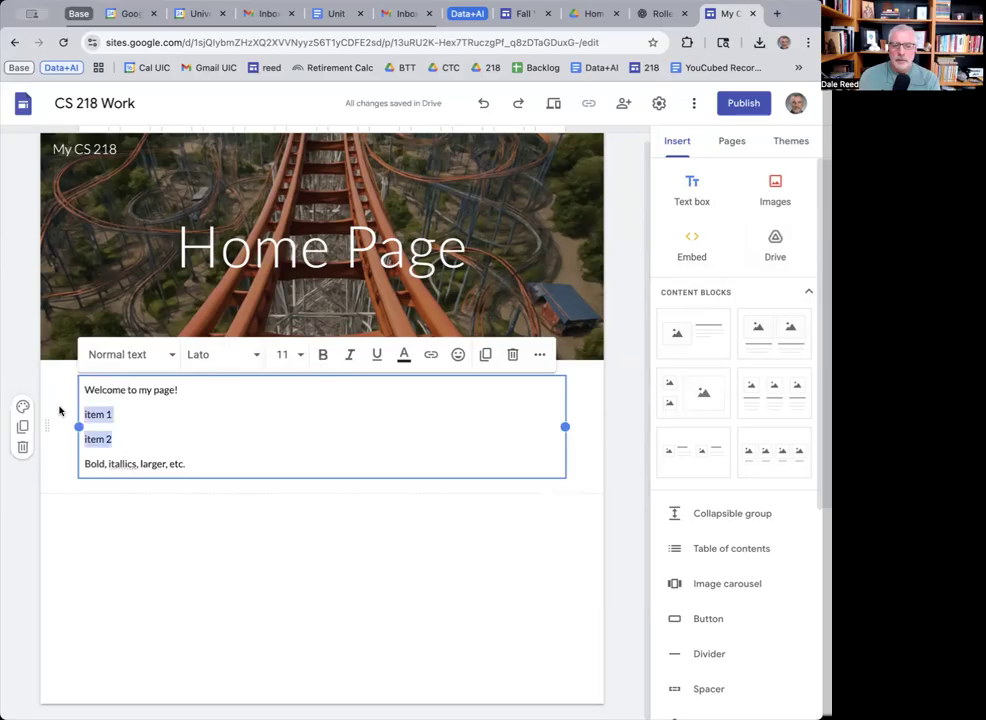
Make the two item lines an indented numbered list.
click(538, 356)
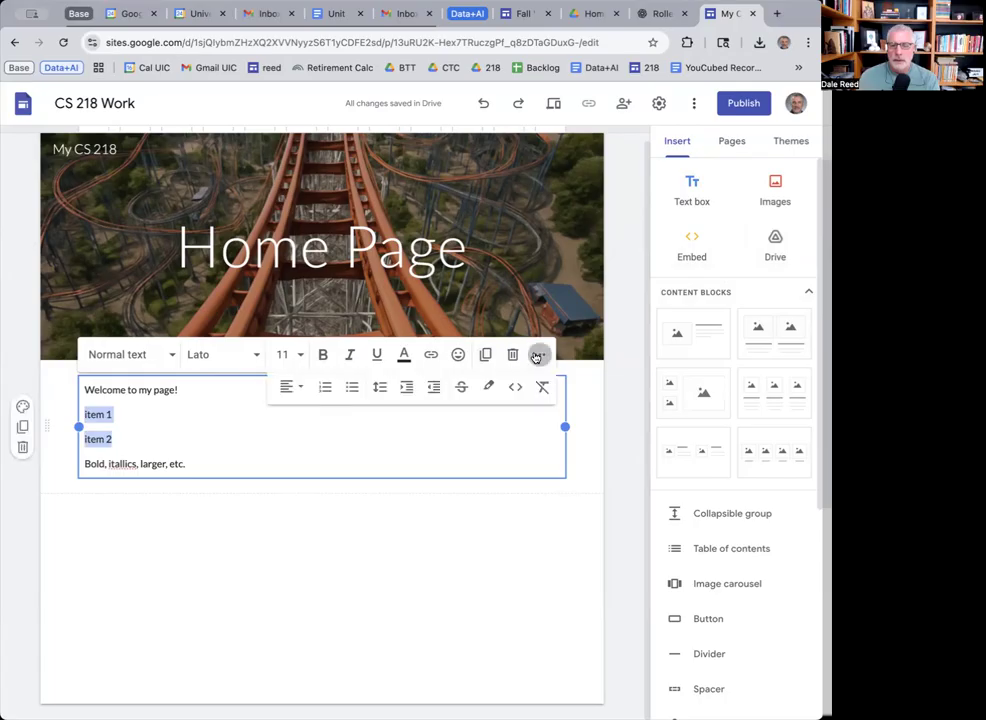
click(324, 387)
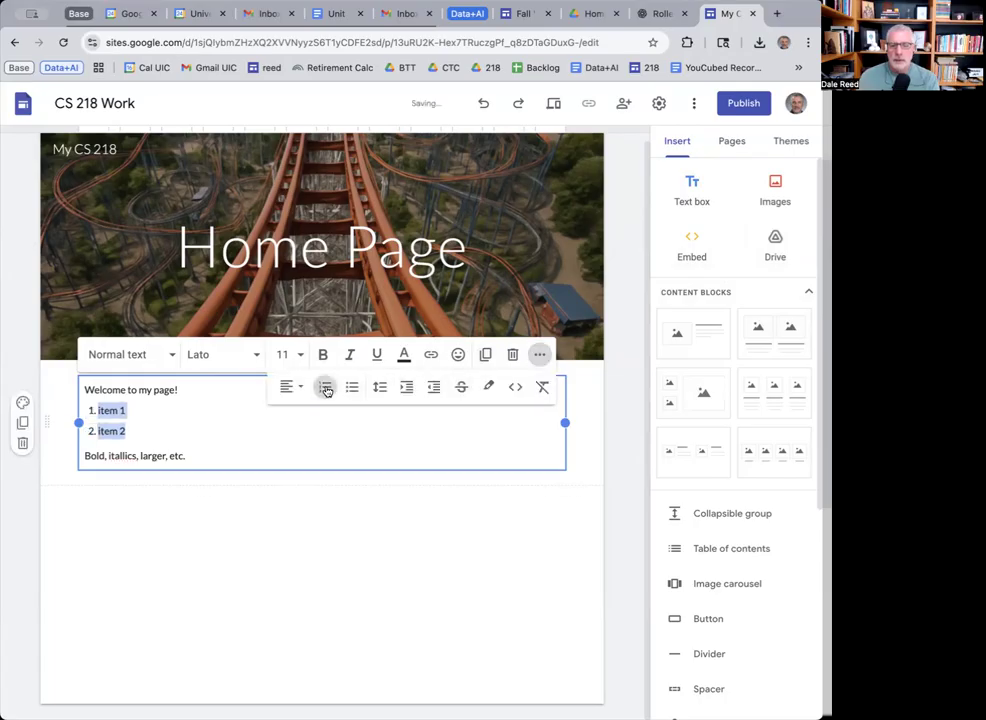
click(407, 389)
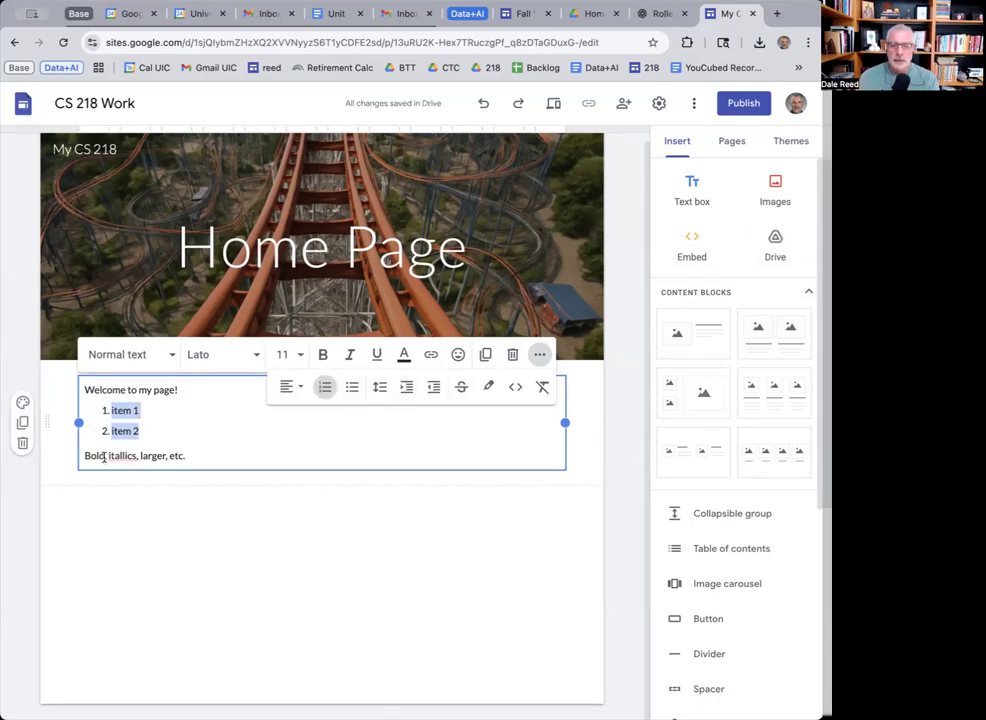
Bold 'Bold', italicize 'itallics' and set 'larger' to size 30.
drag(106, 457, 82, 457)
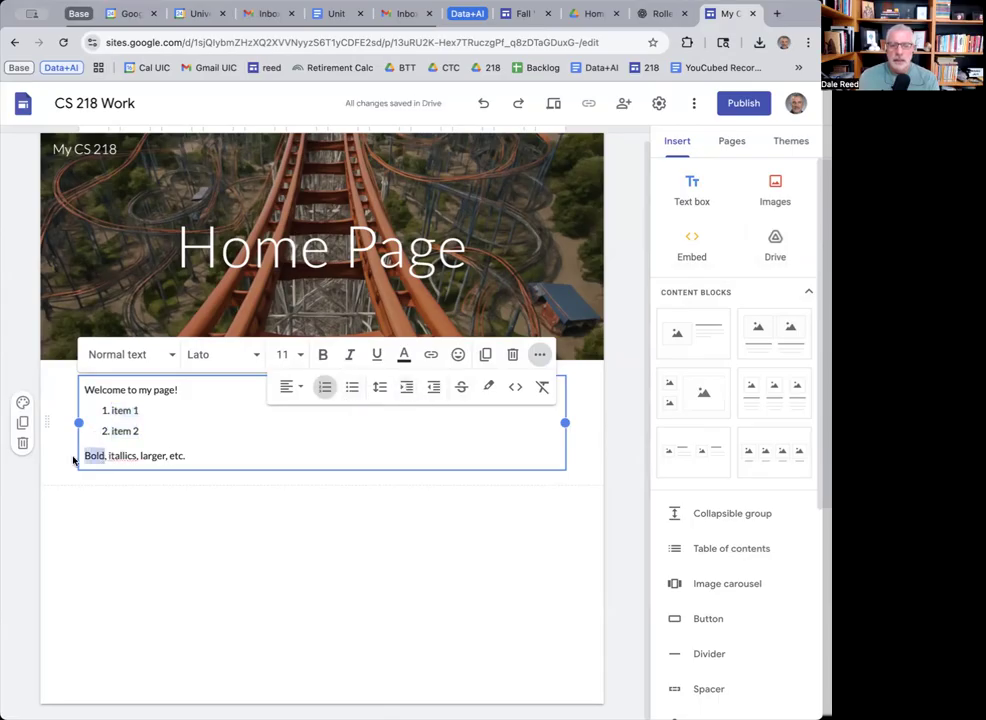
click(326, 358)
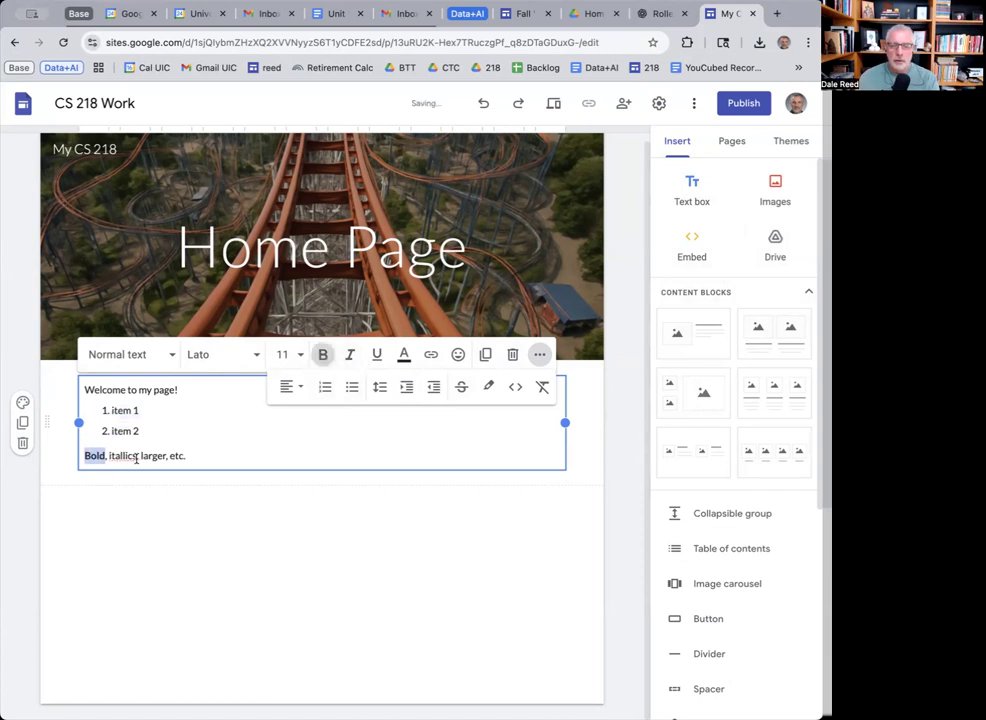
drag(136, 457, 107, 457)
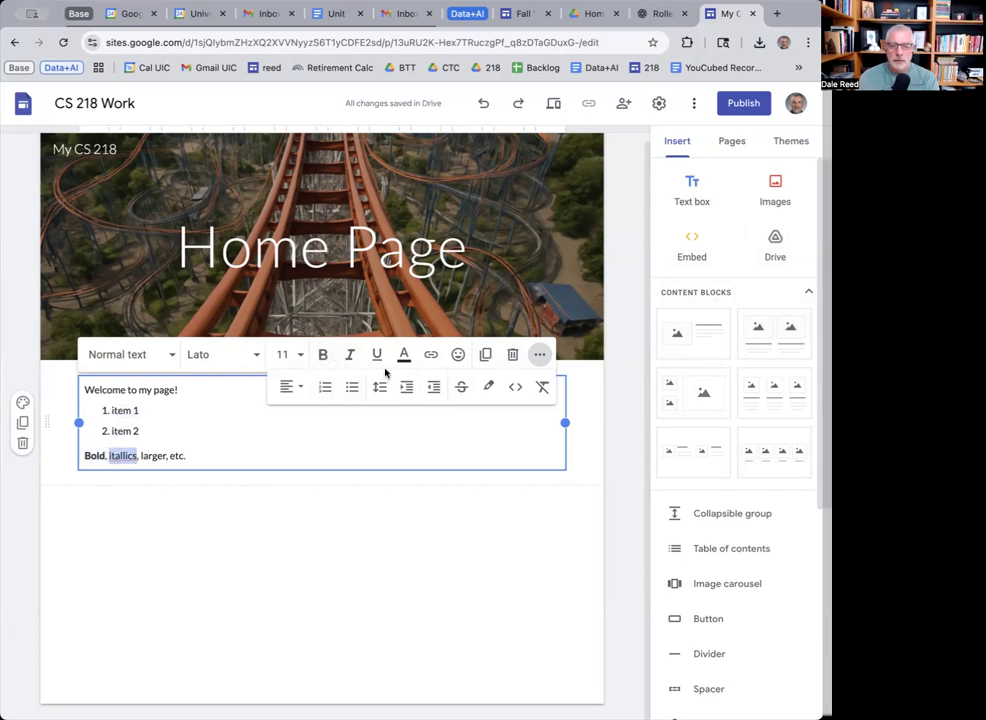
click(349, 355)
drag(163, 456, 140, 457)
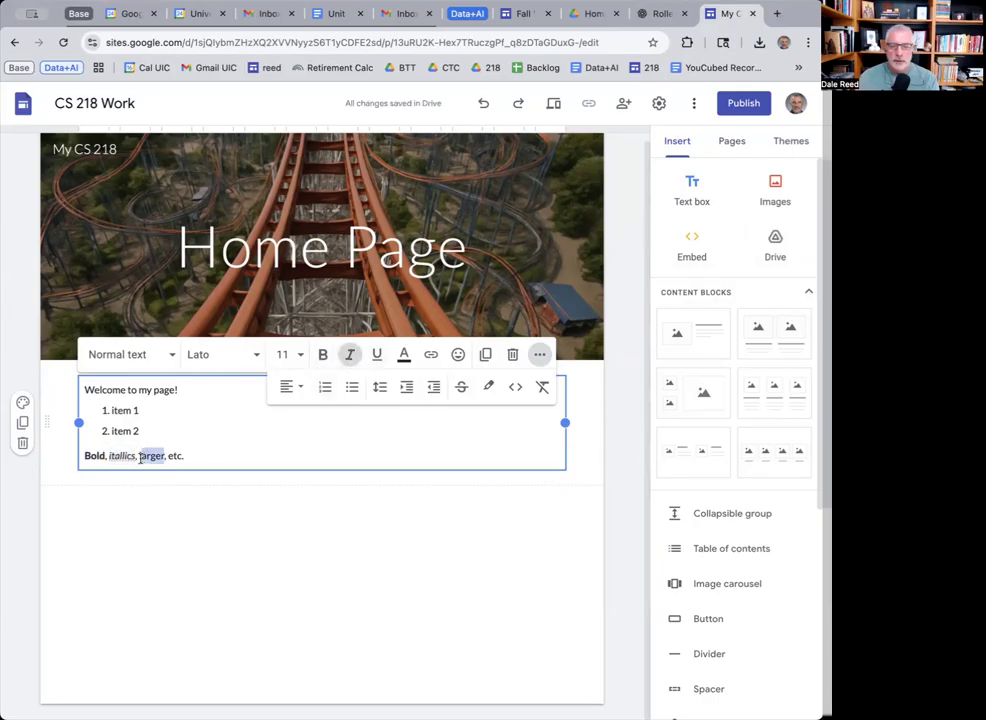
click(299, 354)
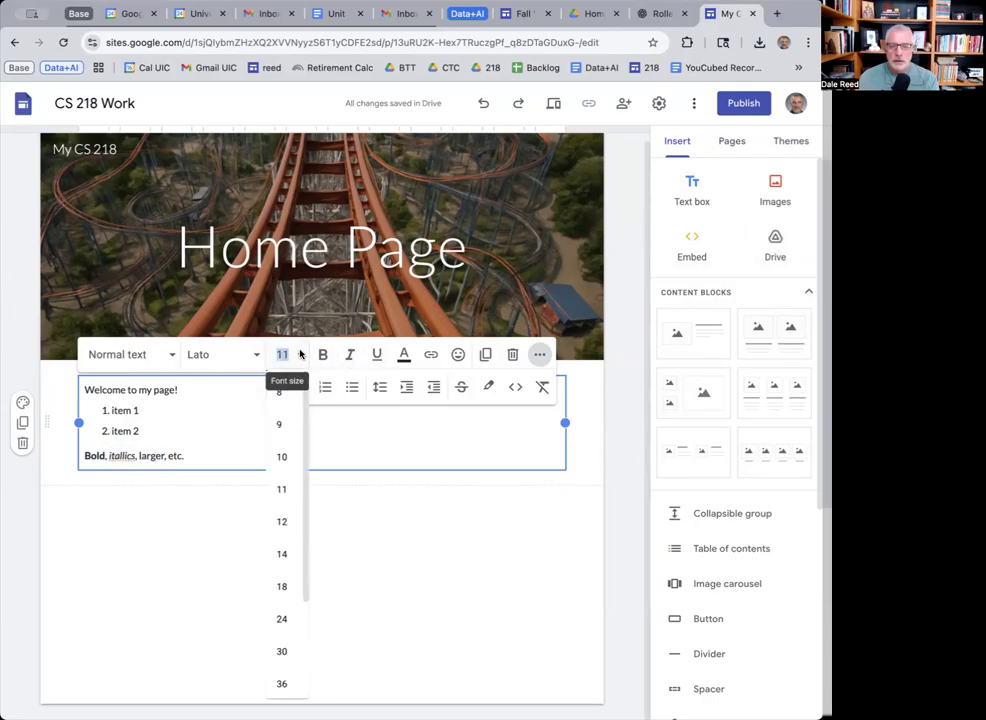
click(282, 650)
text(.)
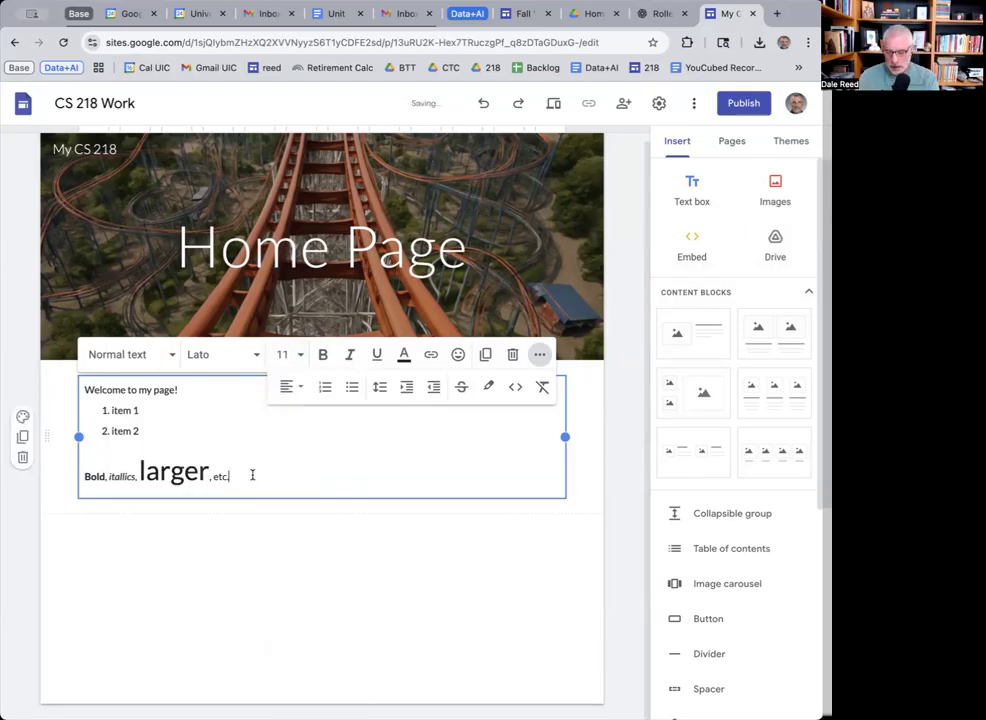
Add 'Titles' and 'Subtitles' lines, with blank lines and 'more stuff' after them.
key(Return)
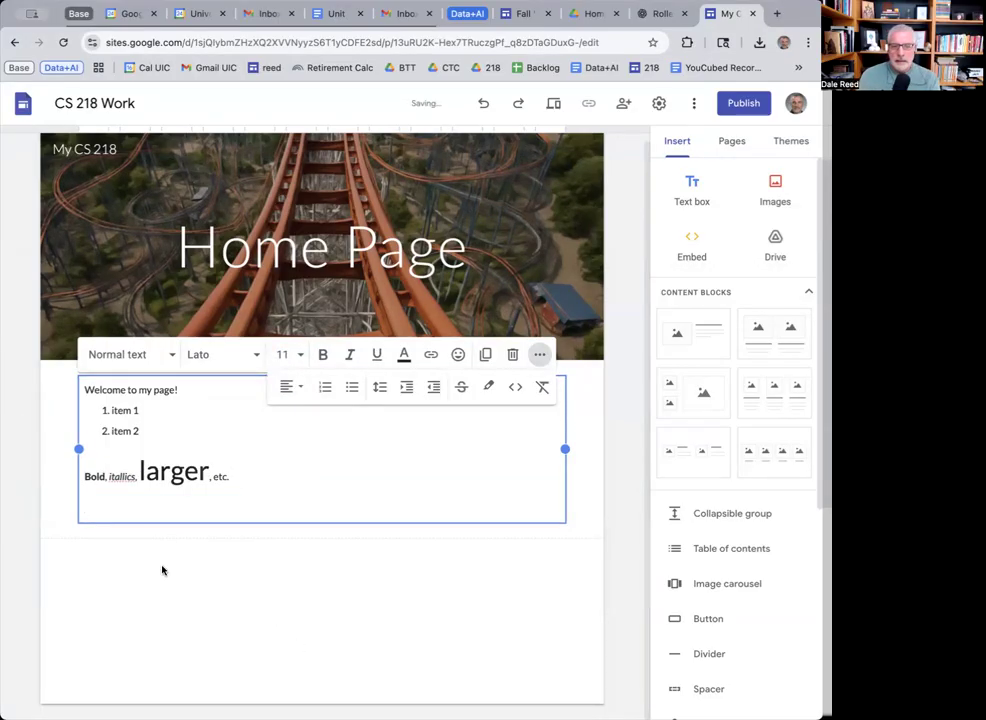
text(Titles)
key(Return)
text(Sub)
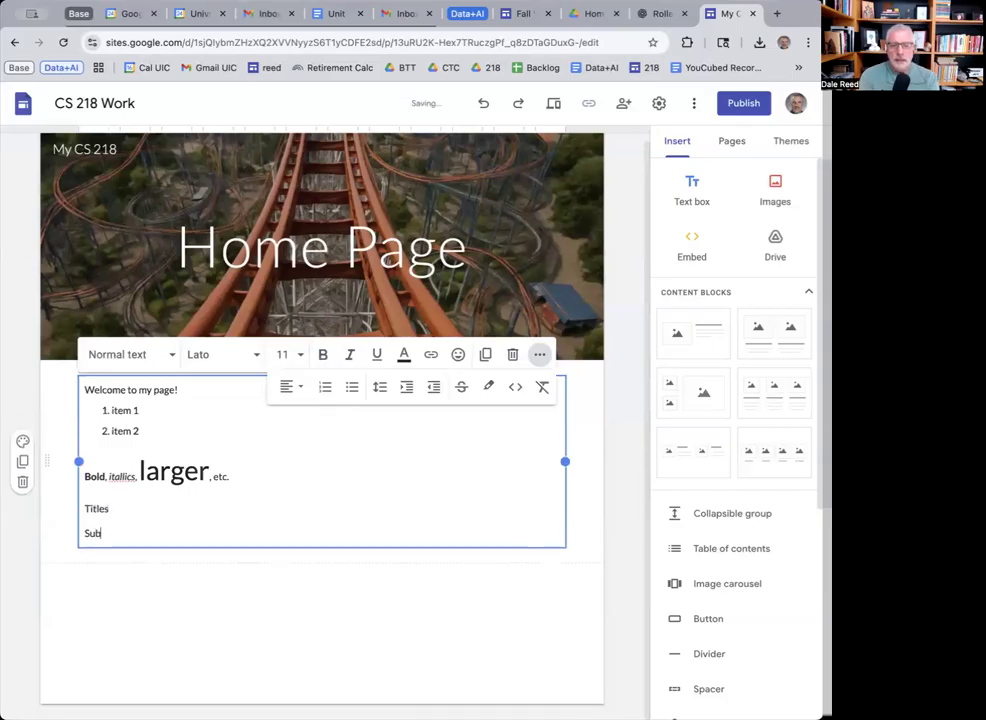
text(titles)
scroll(125, 507, up, 1)
click(140, 514)
key(Return)
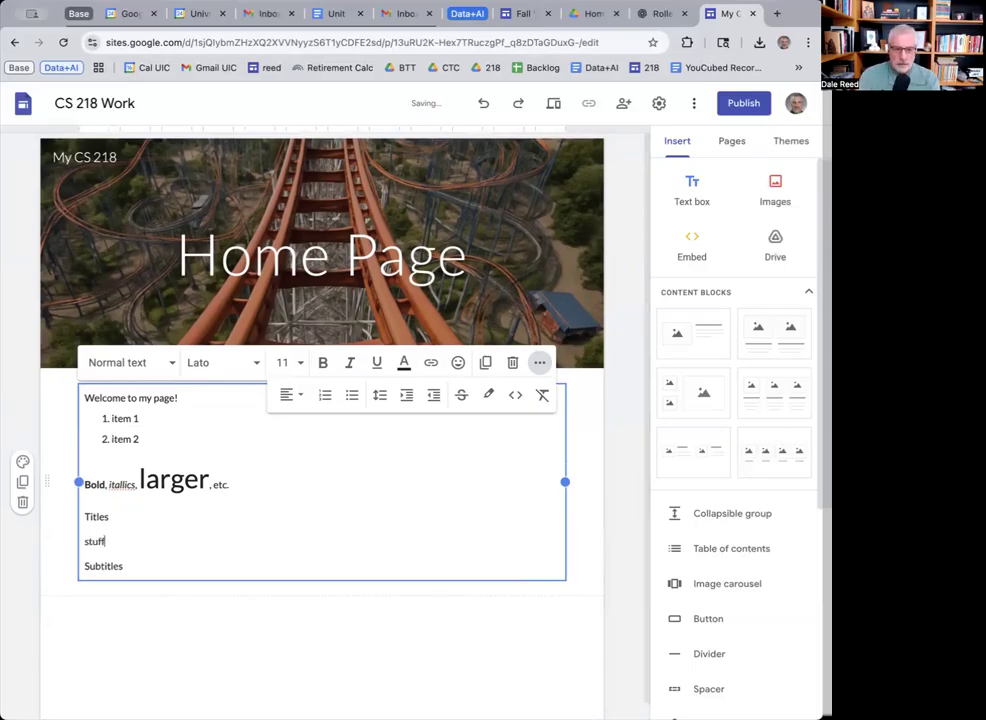
key(Return)
text(more stuff)
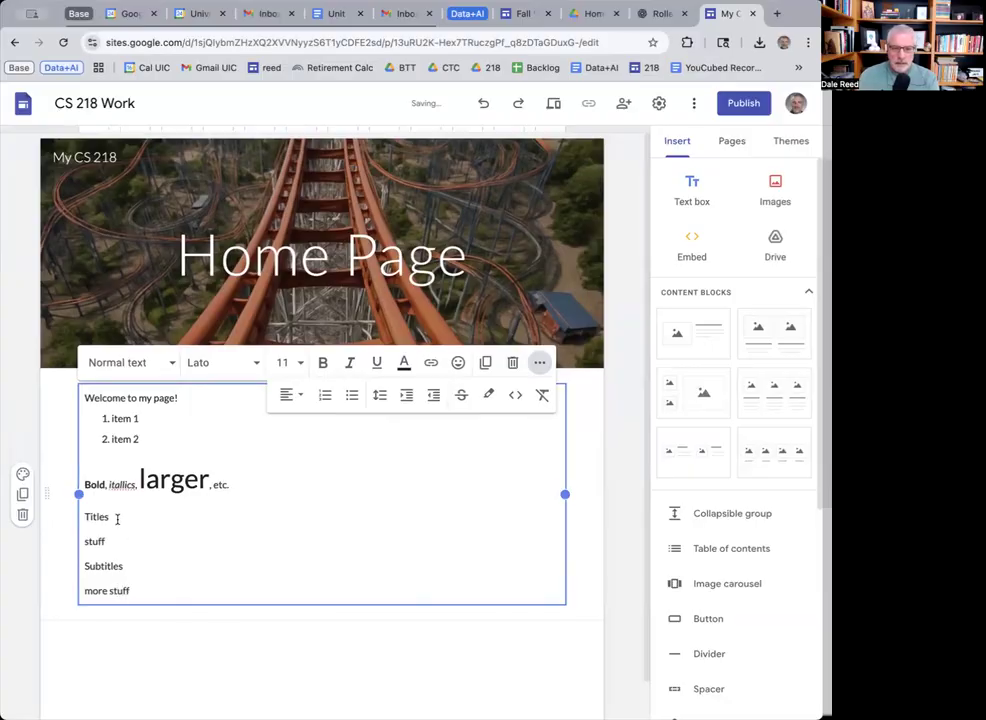
Apply the Title style to 'Titles' and the Heading style to 'Subtitles'.
drag(117, 519, 48, 519)
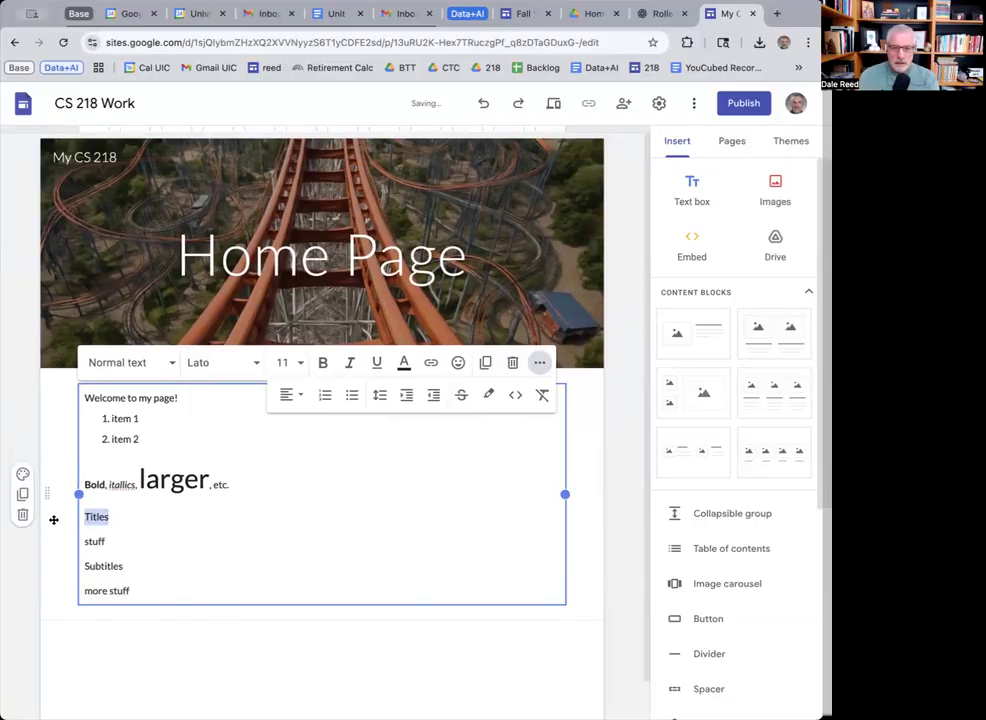
click(168, 364)
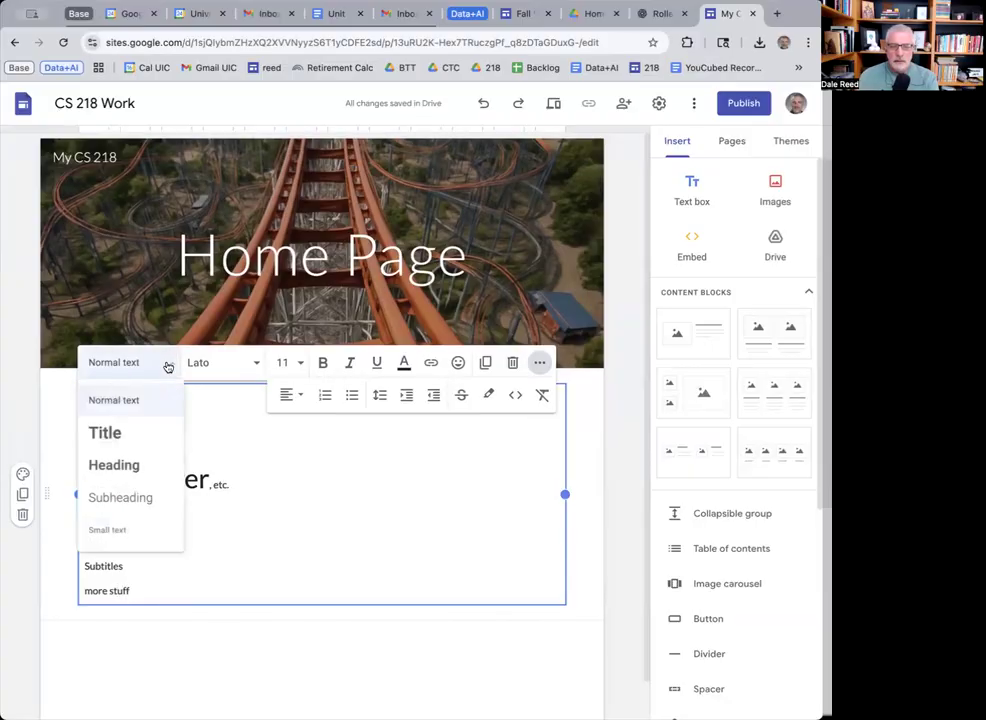
click(125, 443)
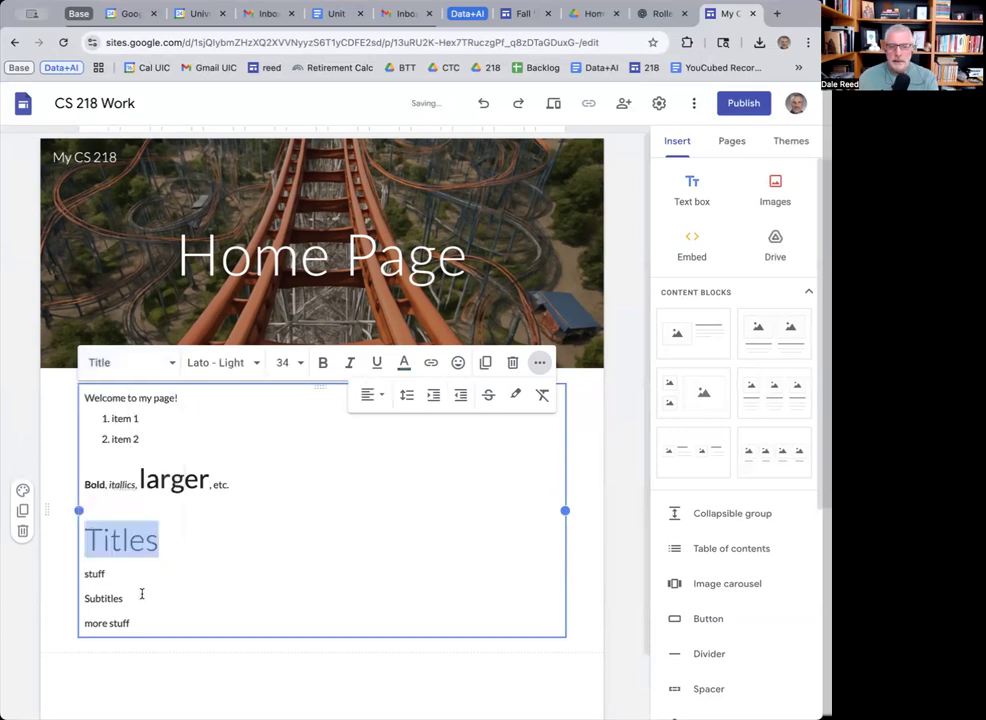
drag(142, 594, 79, 594)
click(165, 365)
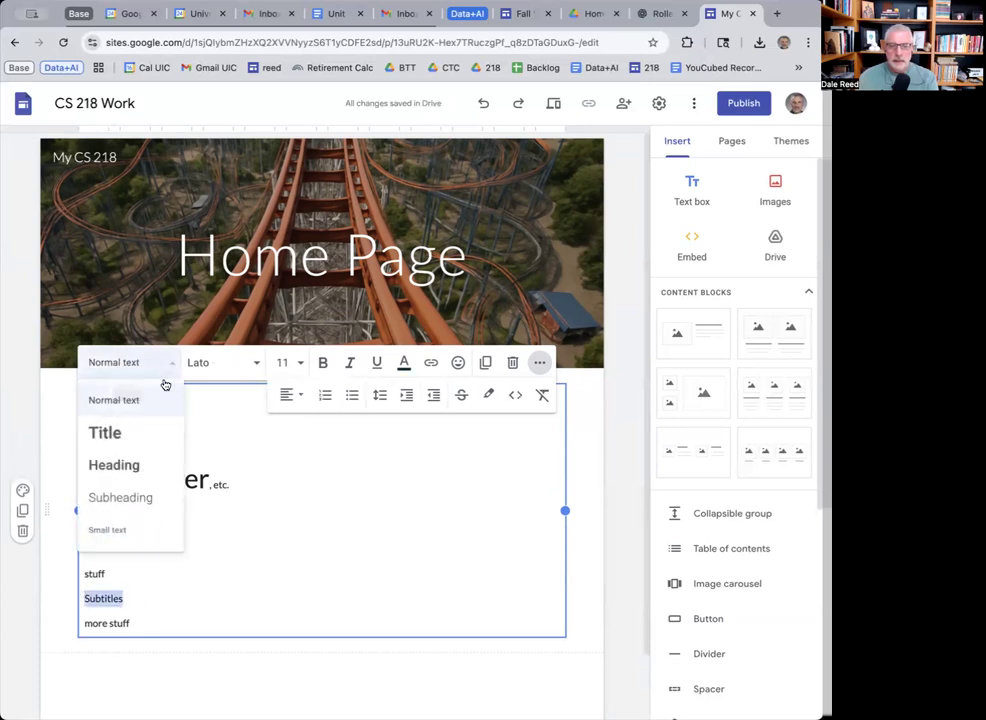
click(130, 468)
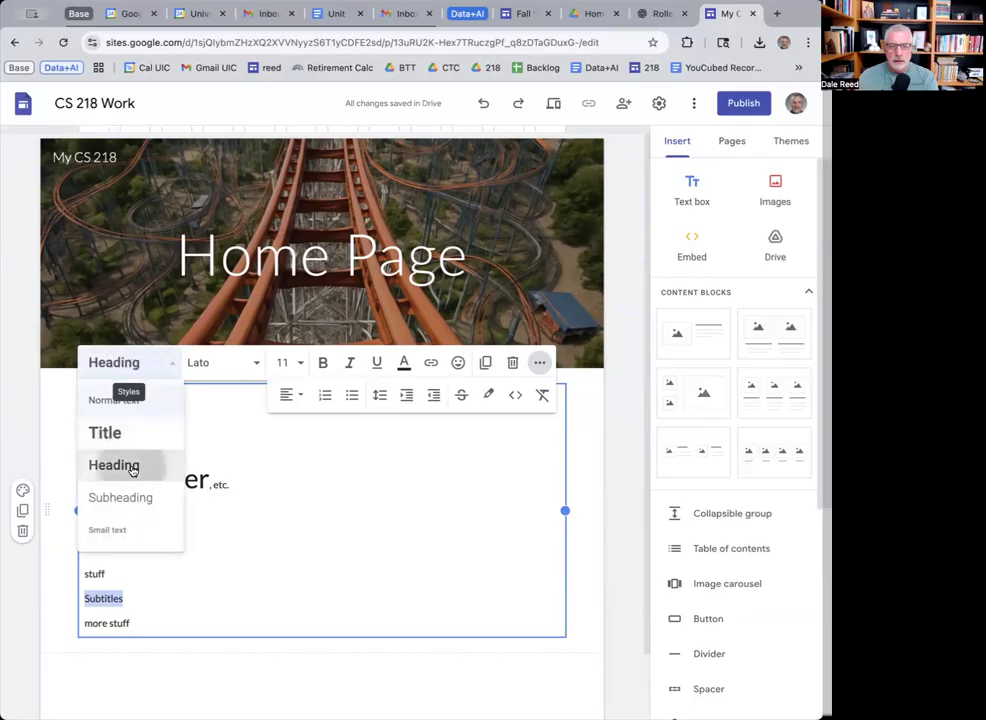
click(201, 619)
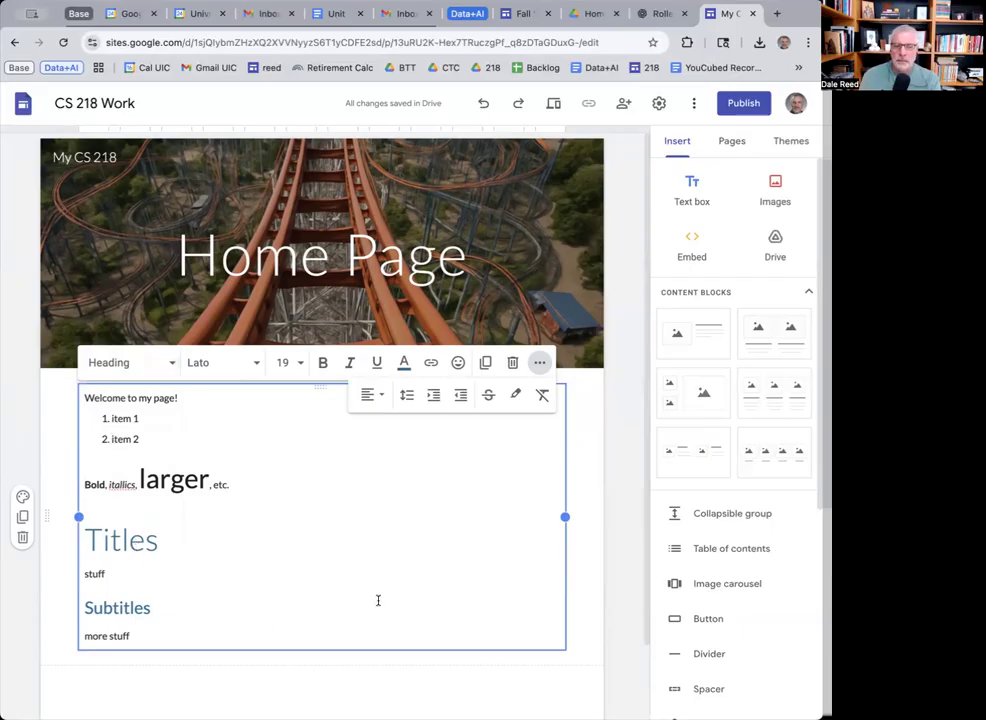
scroll(379, 599, down, 1)
scroll(566, 640, down, 1)
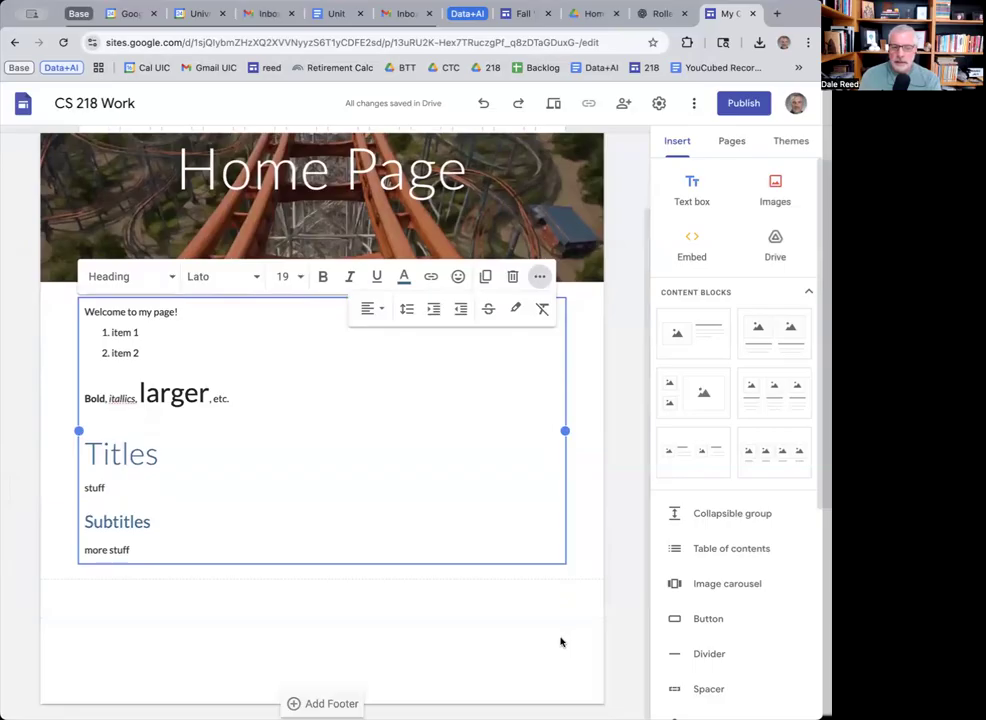
Expand and collapse the course syllabus's Instructors section, then return to the CS 218 Work editor.
click(530, 14)
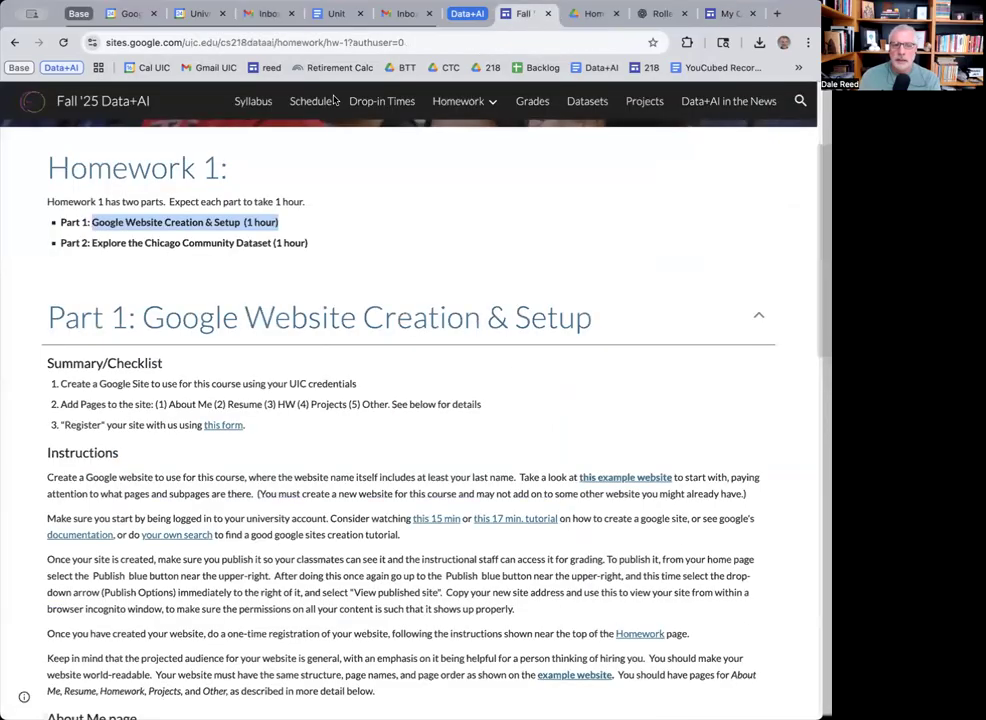
click(258, 101)
scroll(520, 650, down, 5)
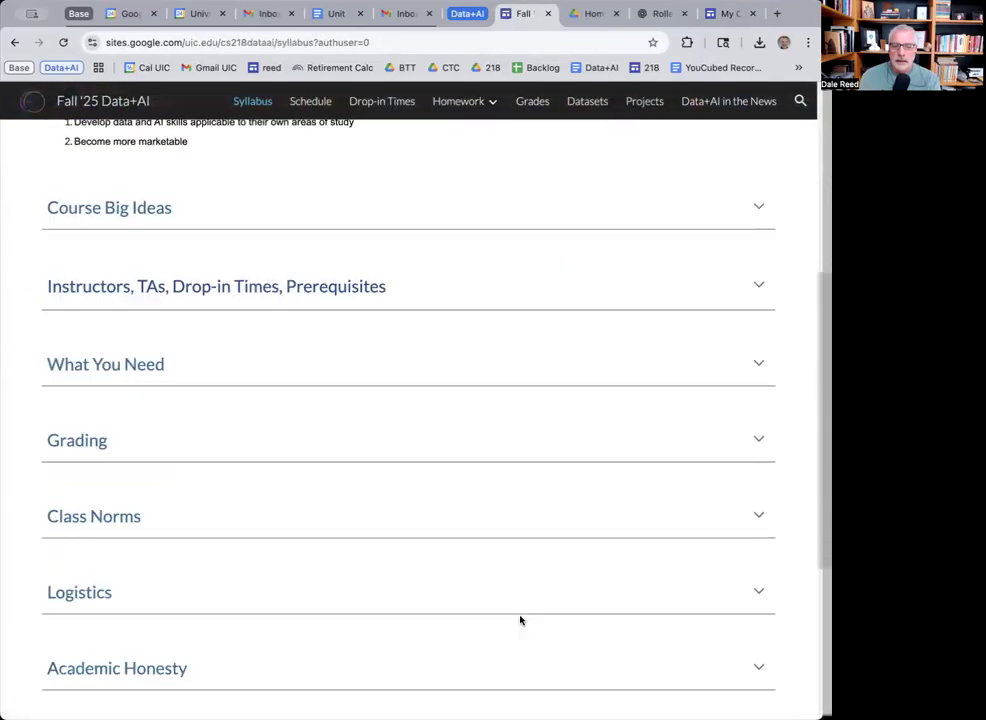
scroll(520, 620, down, 1)
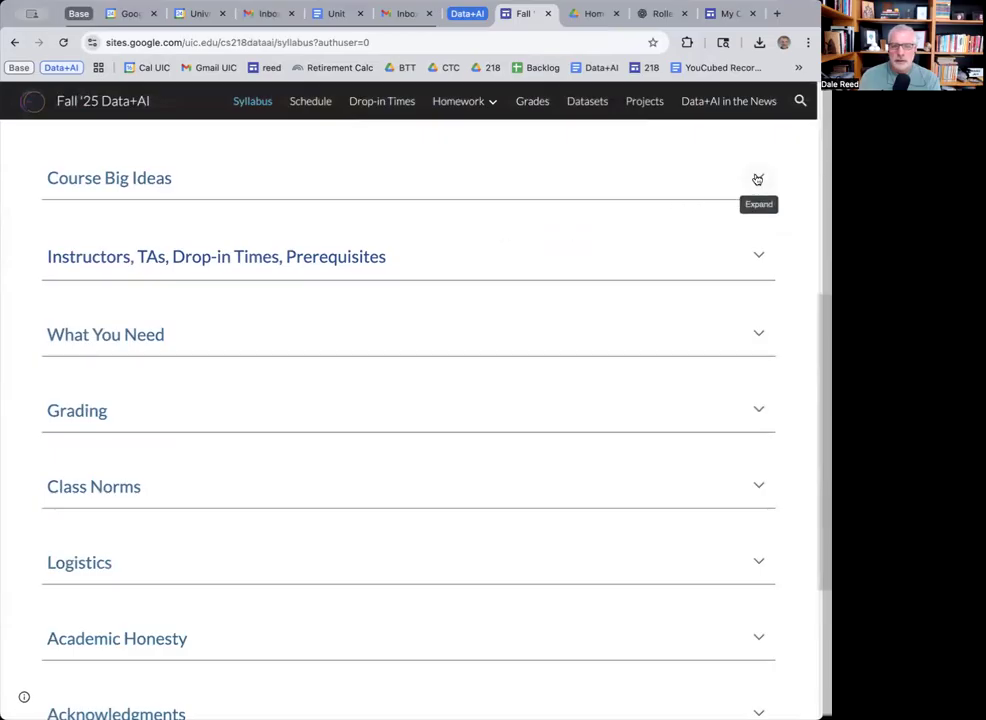
click(759, 257)
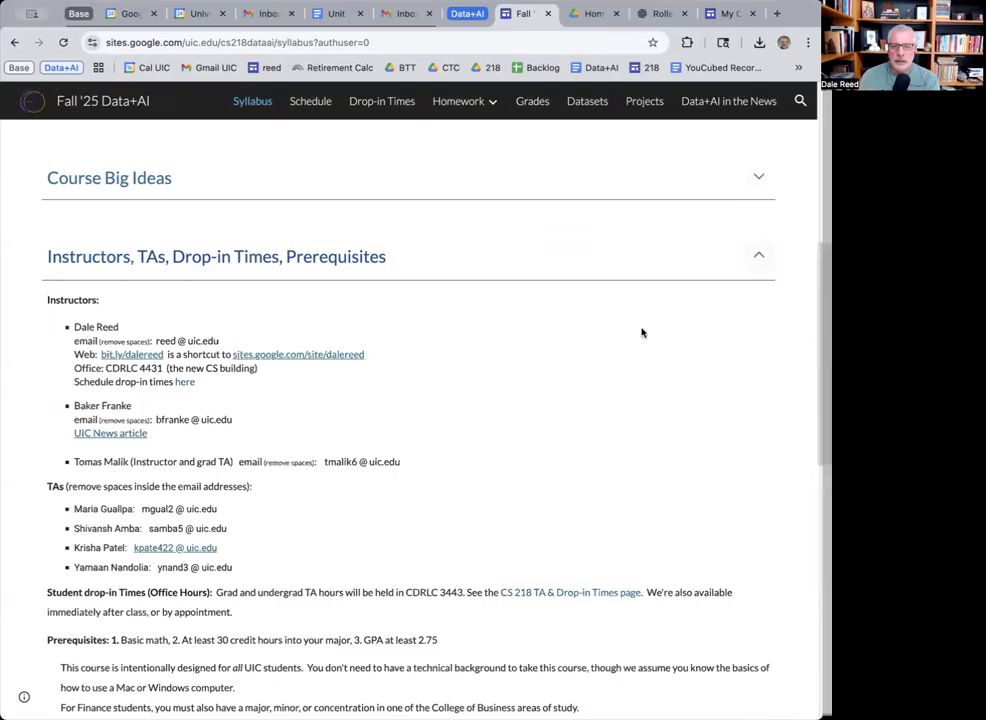
click(759, 257)
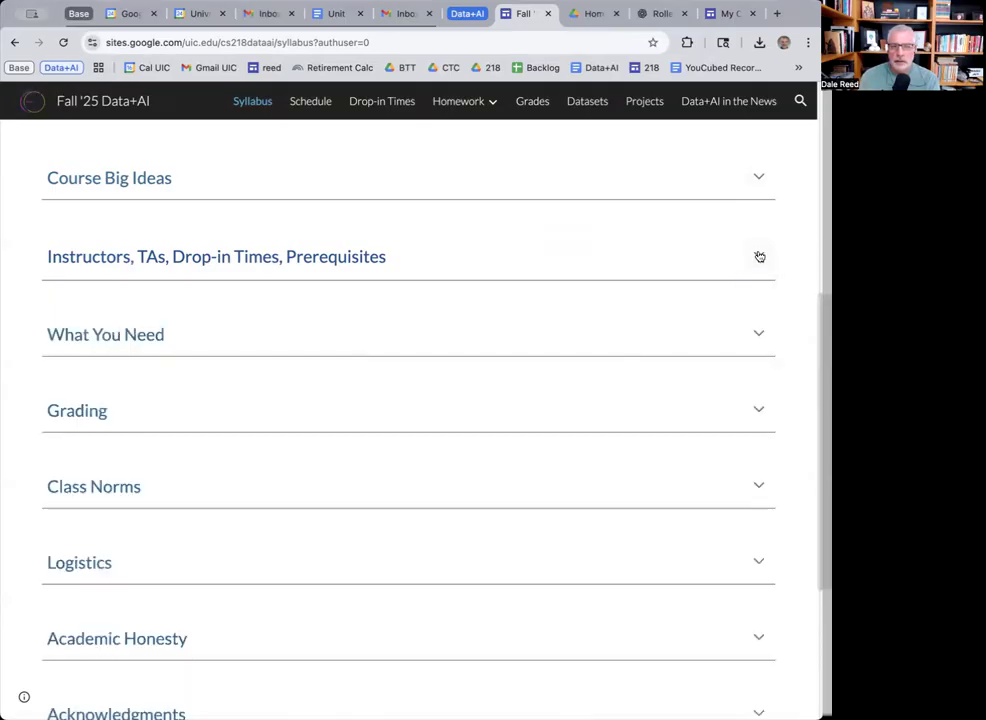
click(721, 18)
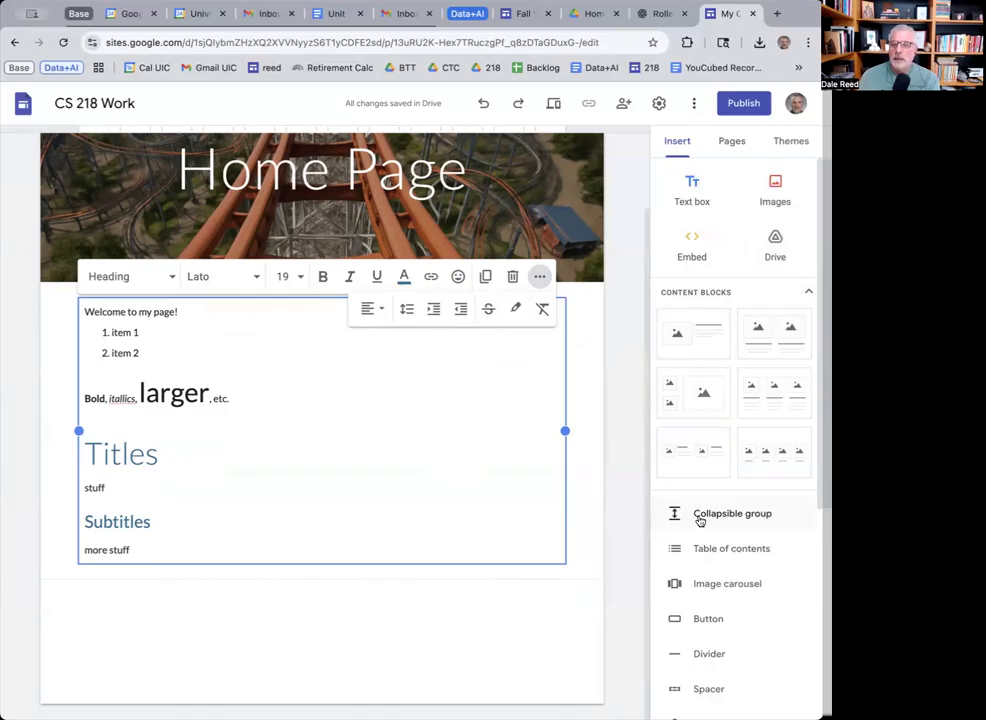
Insert a collapsible group headed 'Collapsible group header' with three lines of sample content.
click(700, 515)
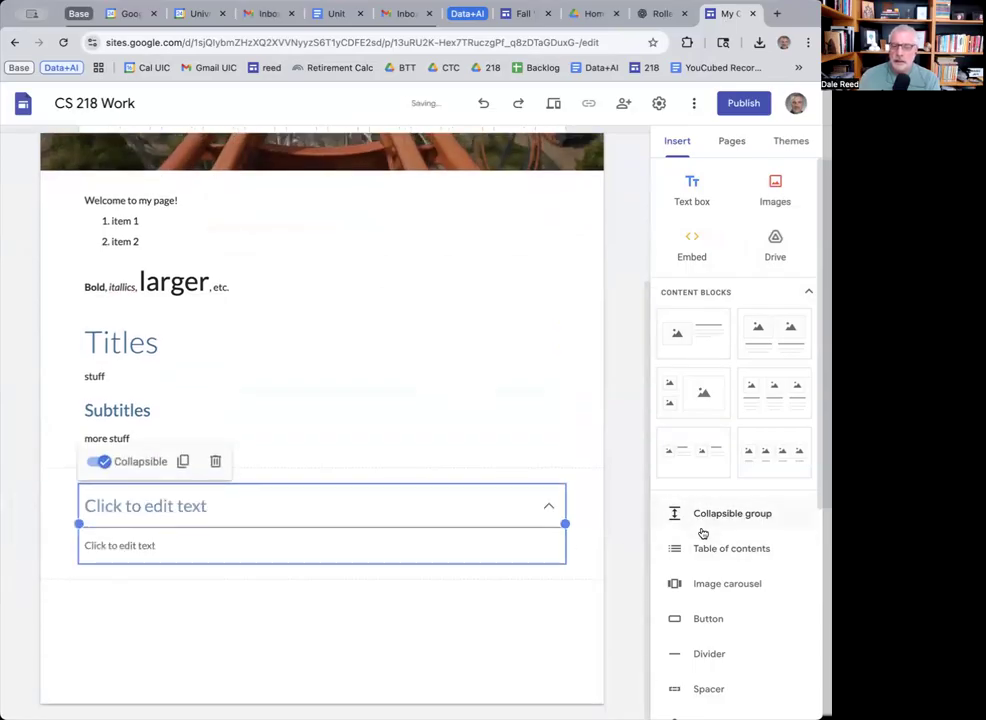
click(225, 506)
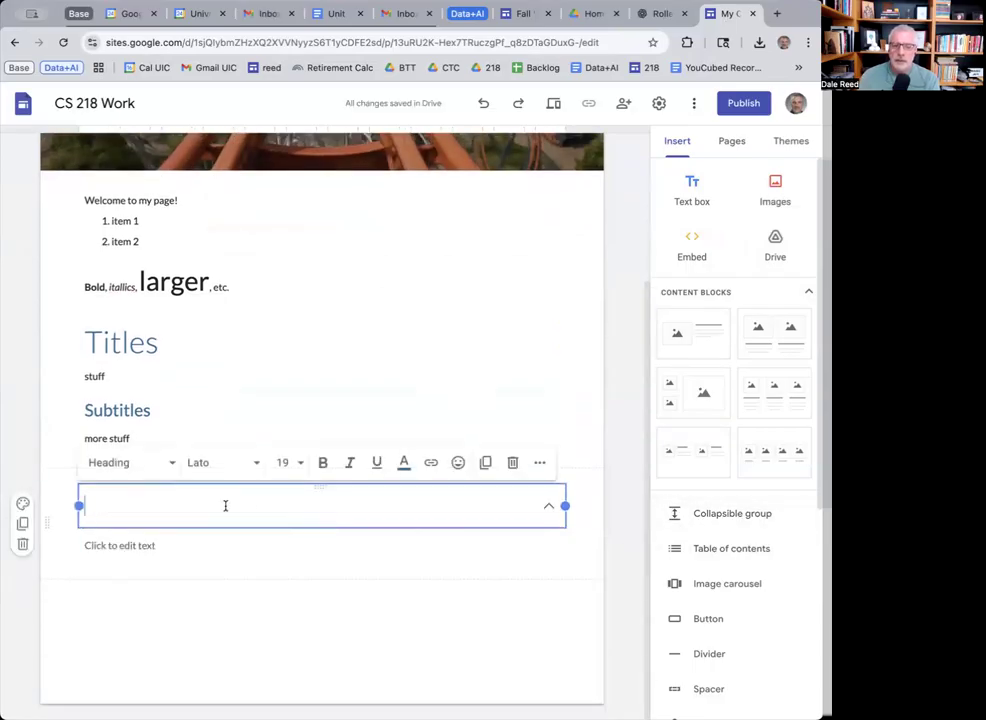
text(Colla)
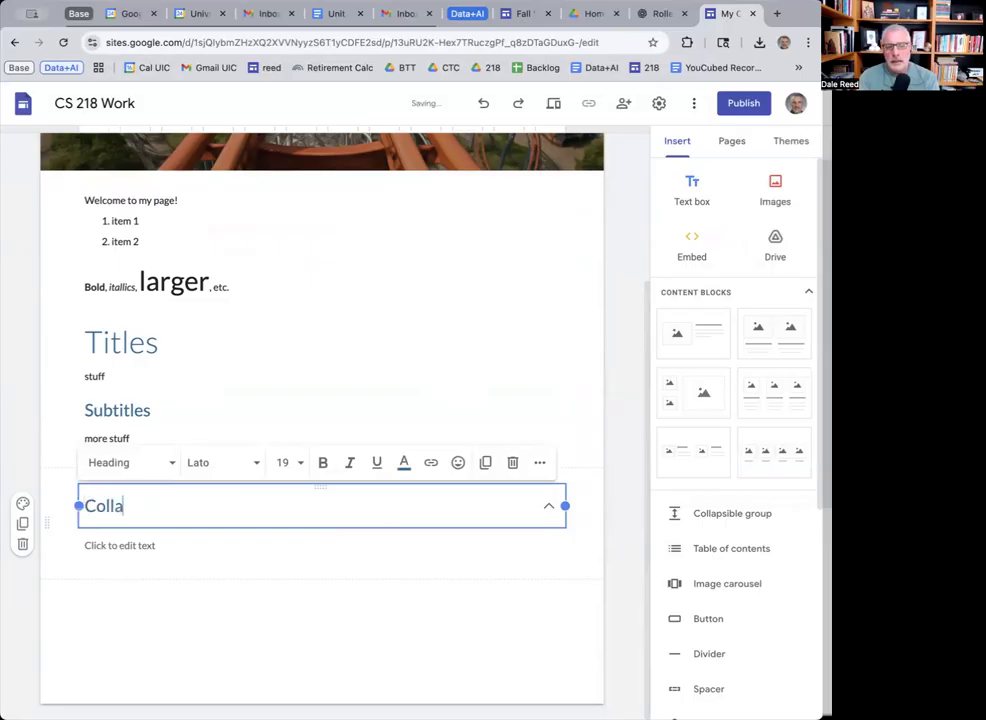
text(psible gro)
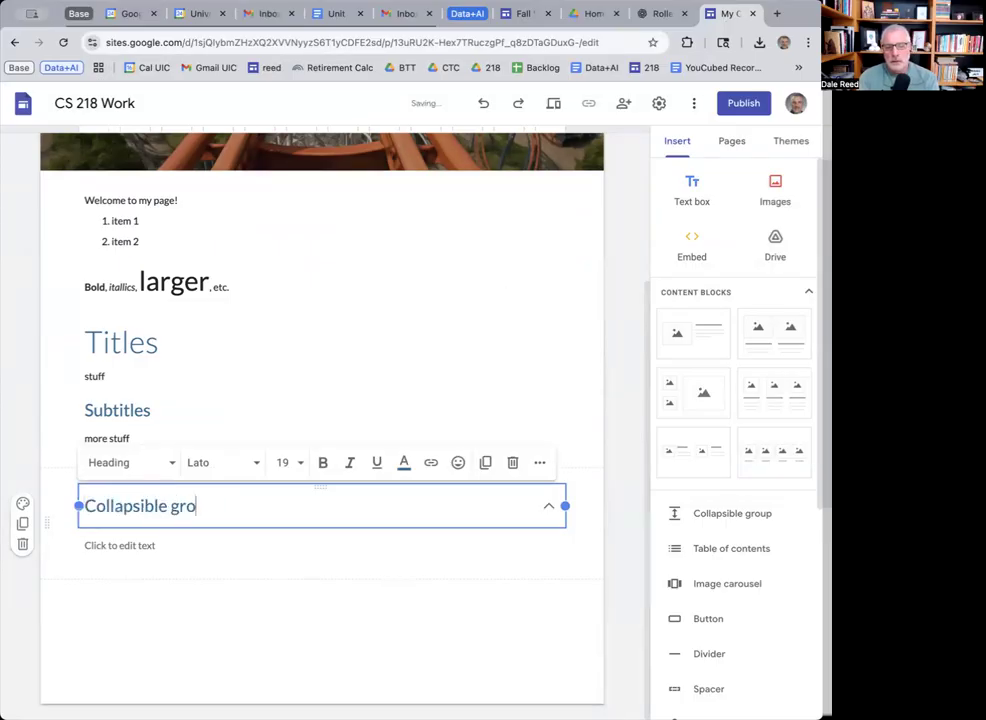
text(up header)
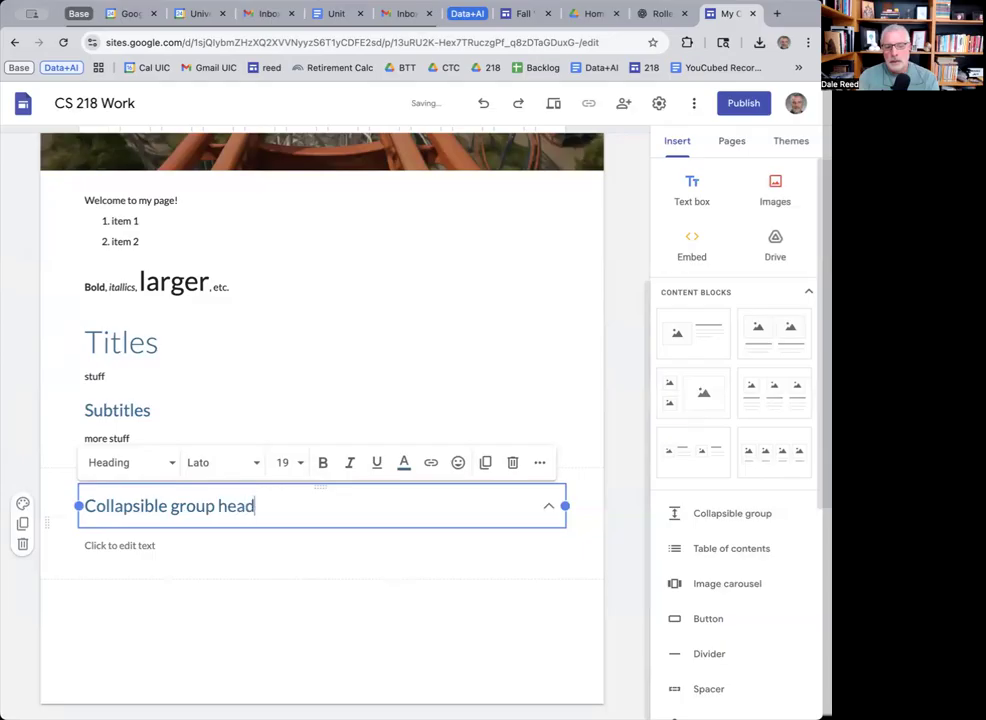
click(193, 546)
text(Content)
key(Return)
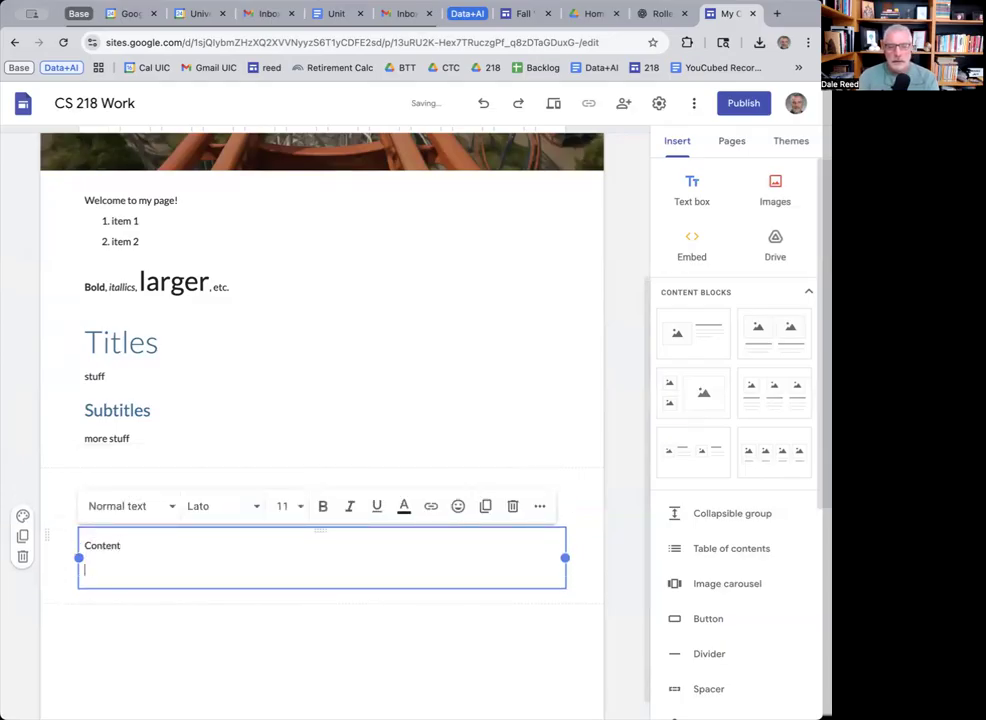
text(And more content)
key(Return)
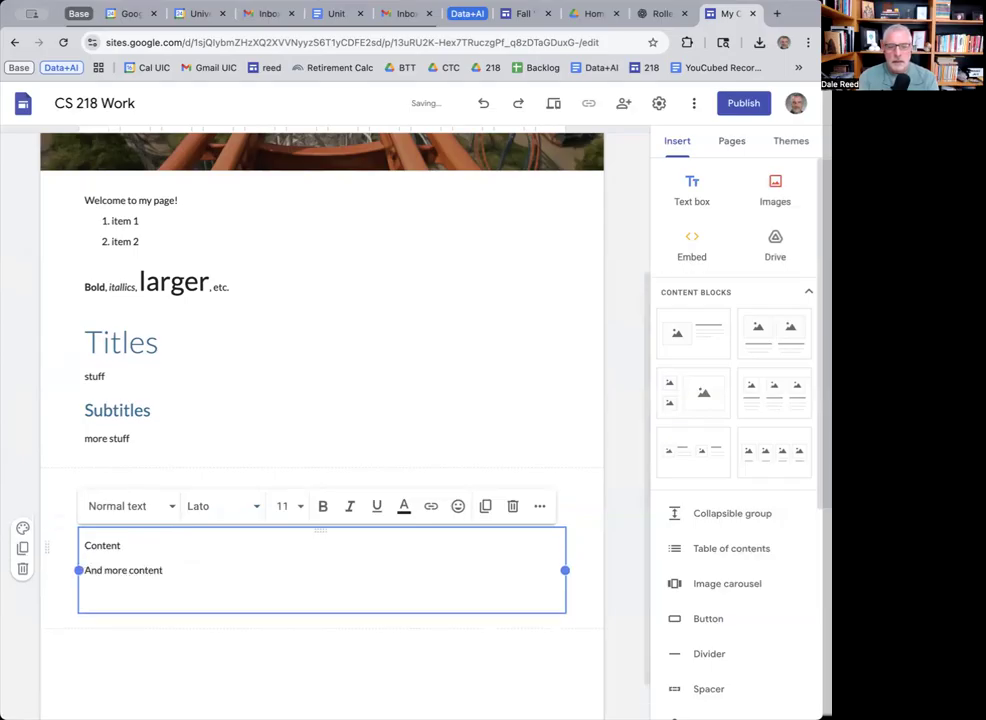
text(Time flies like an arrow, but fruit flies like a banana.)
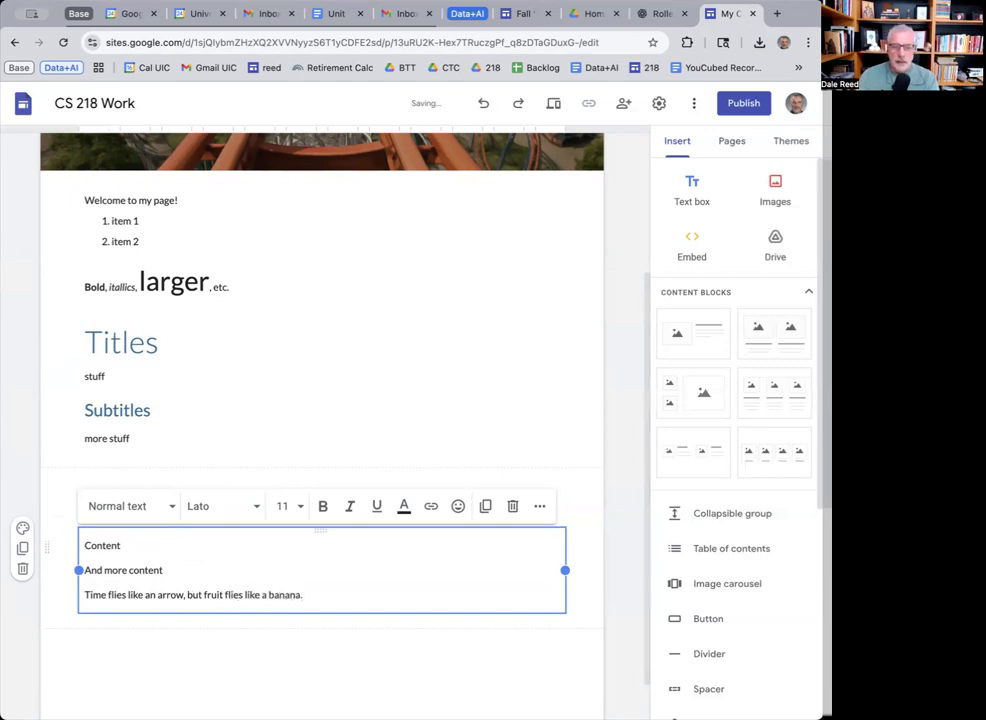
Deselect the group, then expand and collapse it to check the toggle.
click(317, 669)
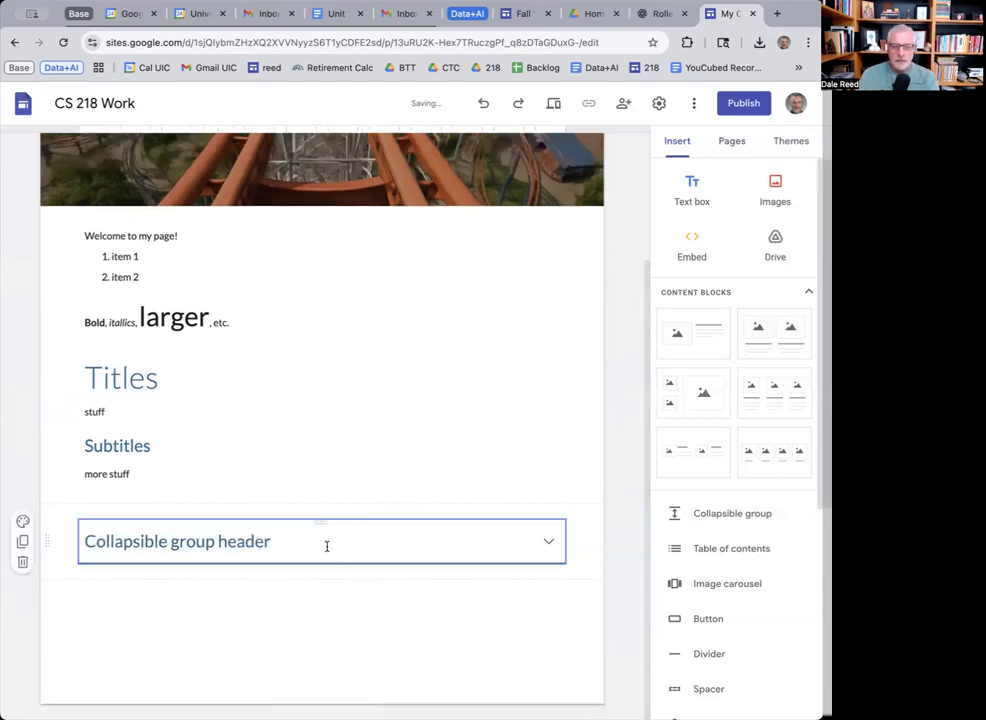
click(549, 543)
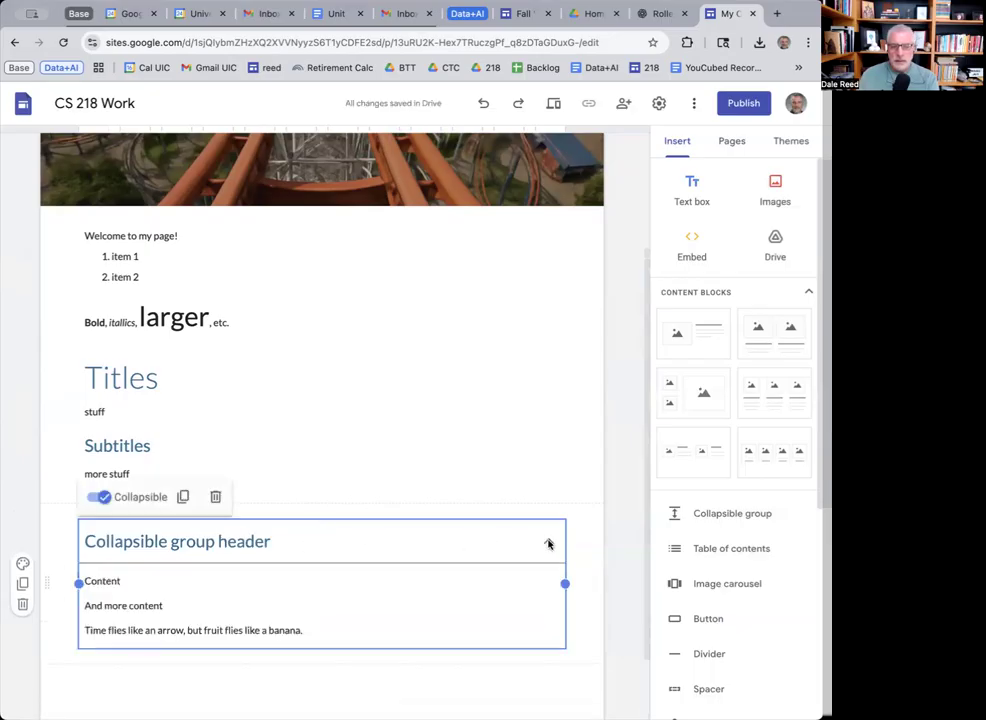
click(550, 543)
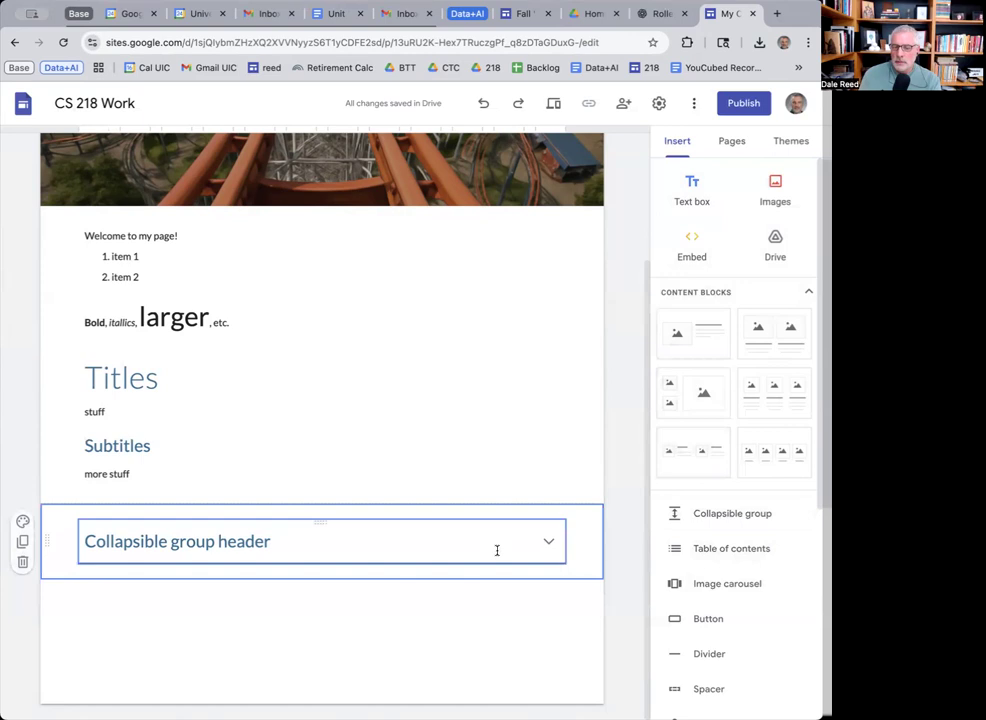
scroll(701, 597, down, 1)
scroll(701, 597, down, 5)
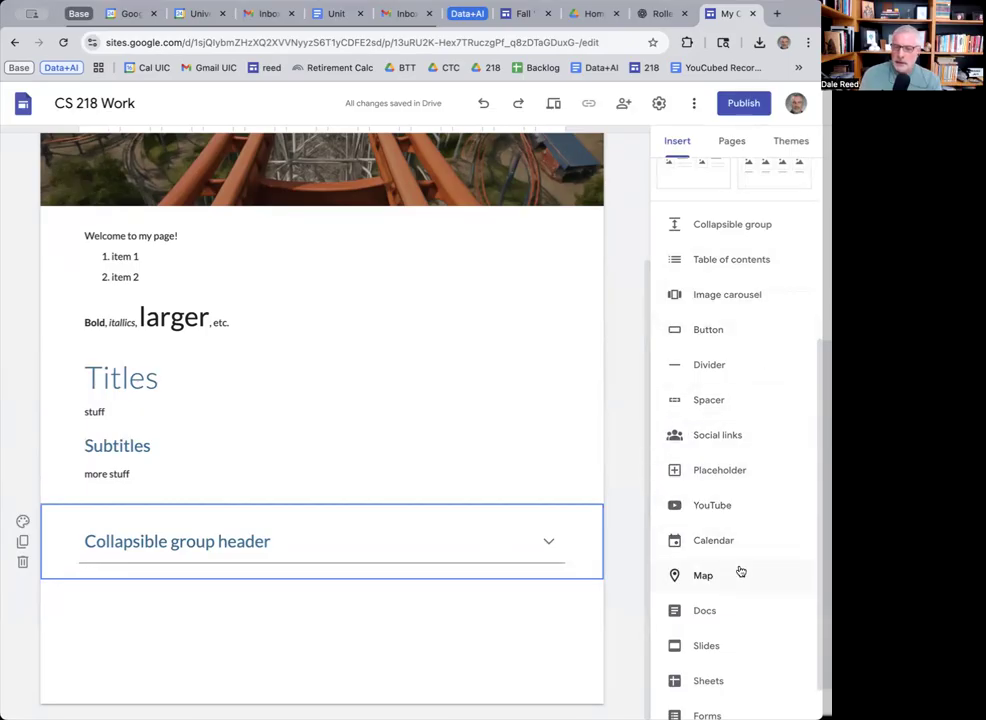
scroll(740, 570, down, 1)
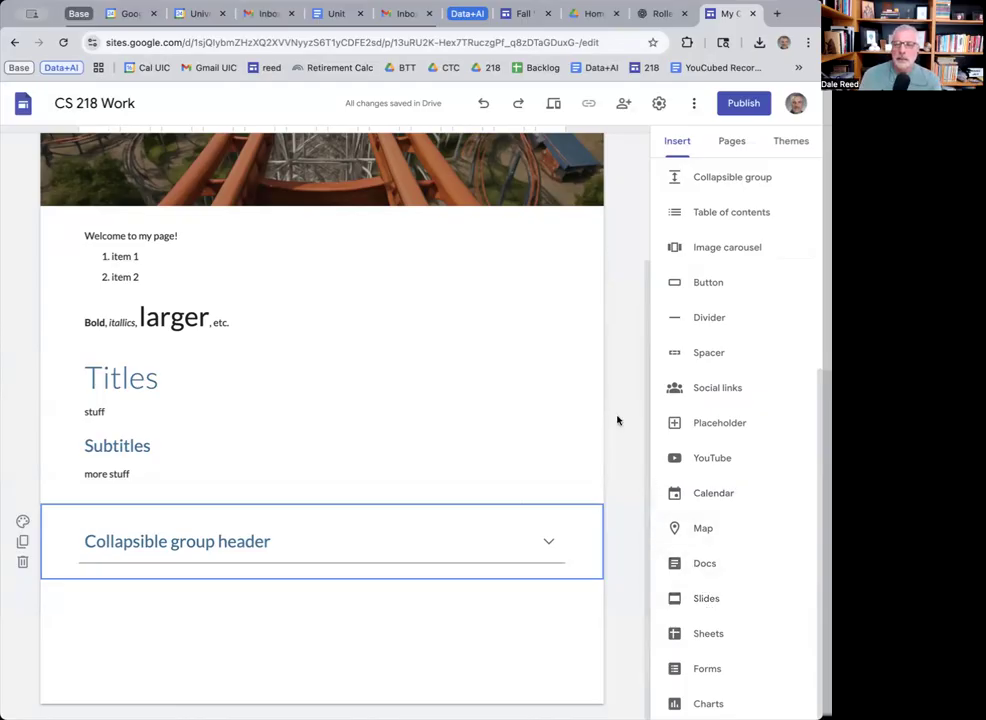
scroll(618, 442, up, 3)
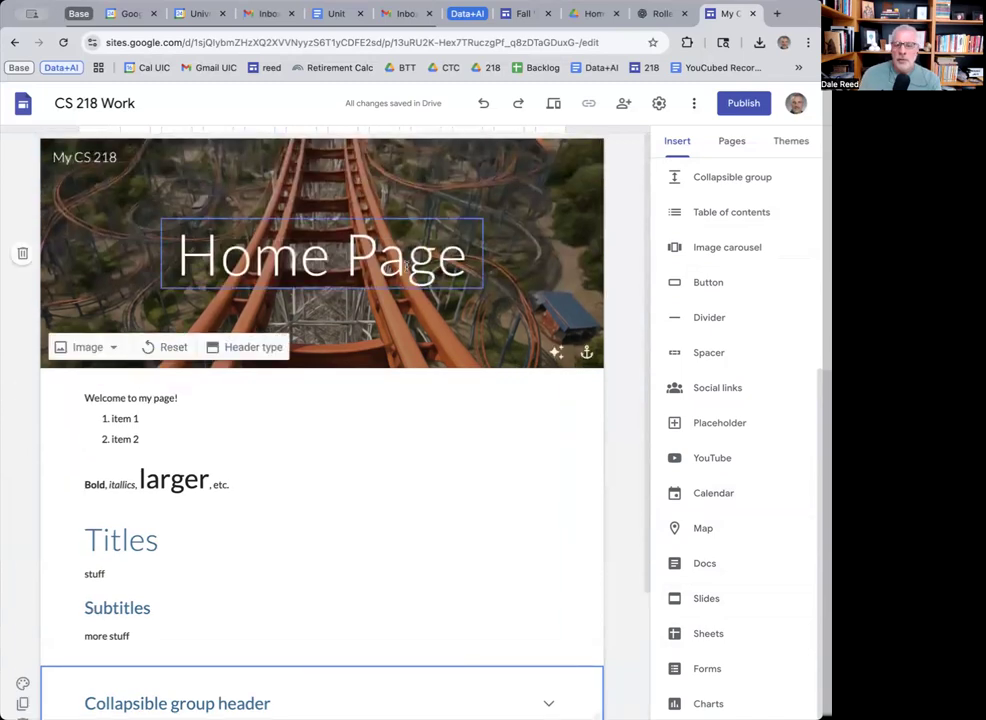
Create a new site page named 'Homework', then switch to the ChatGPT tab.
click(733, 143)
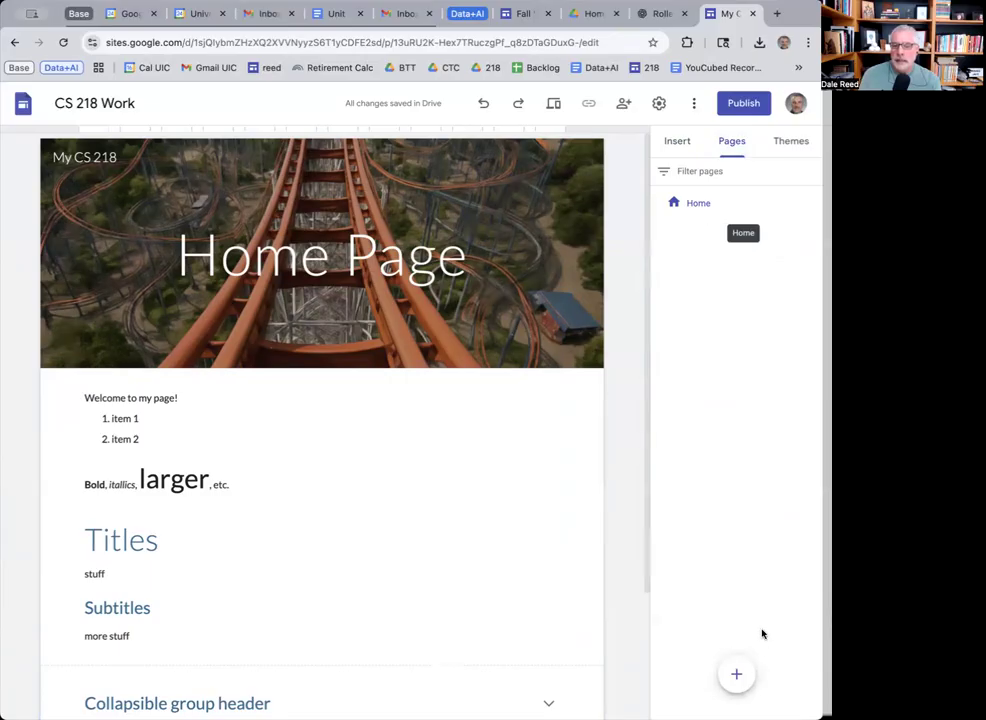
mouse_move(737, 676)
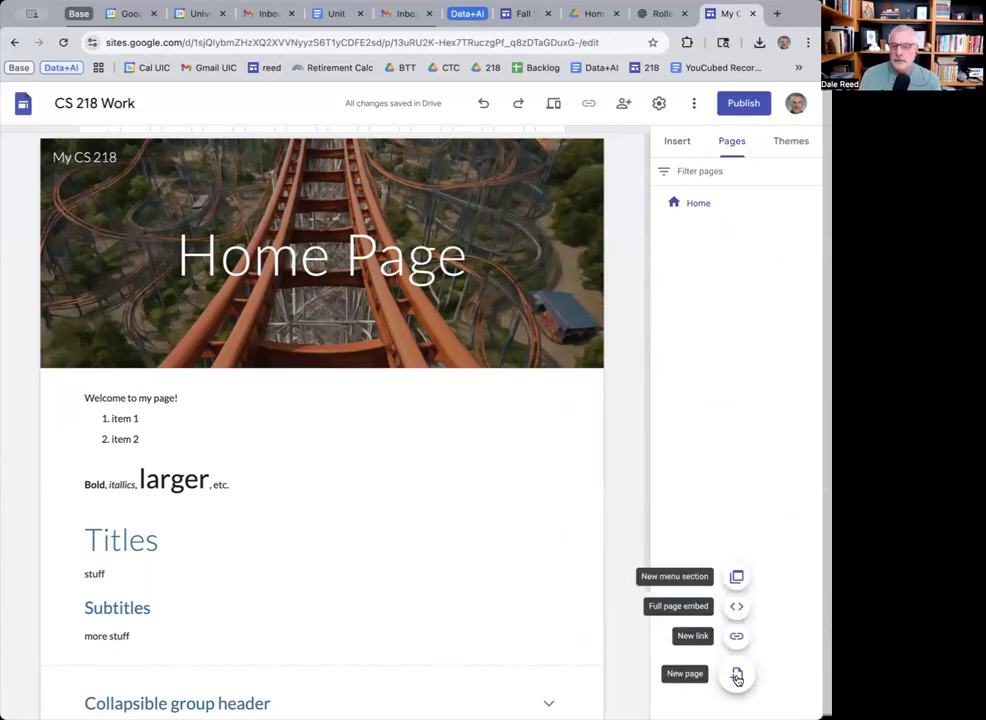
click(737, 678)
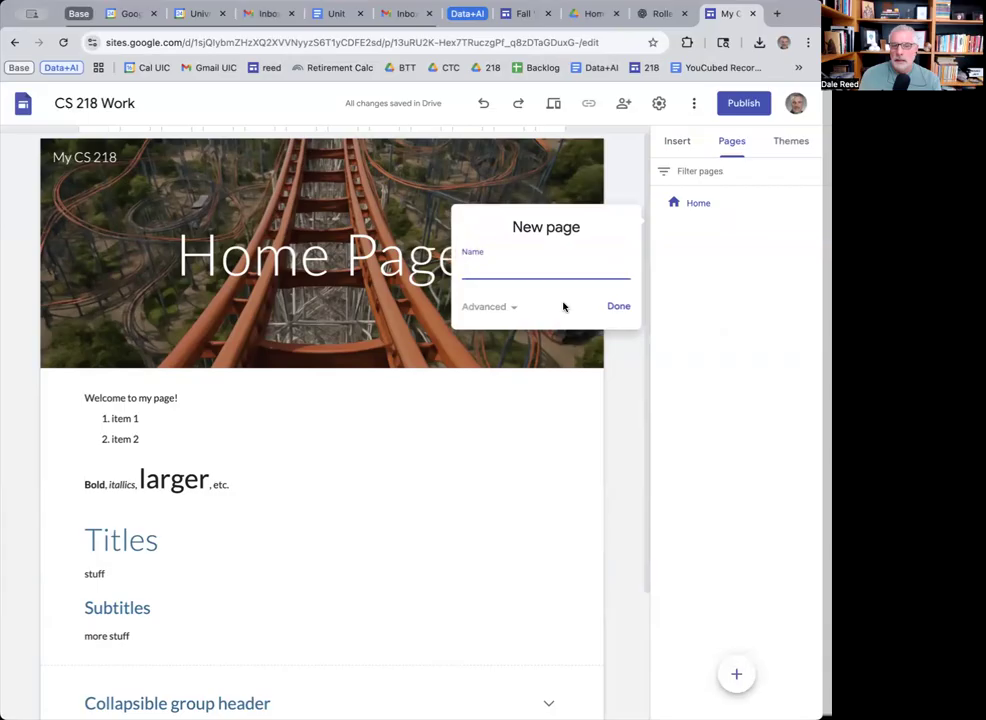
text(Homework)
click(619, 307)
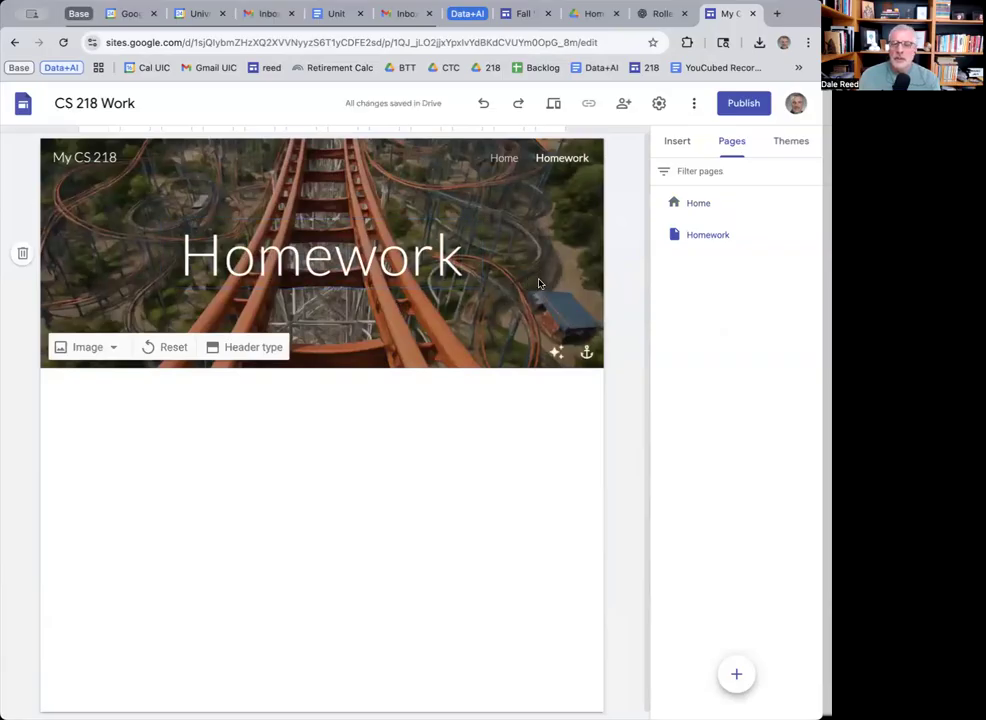
click(660, 13)
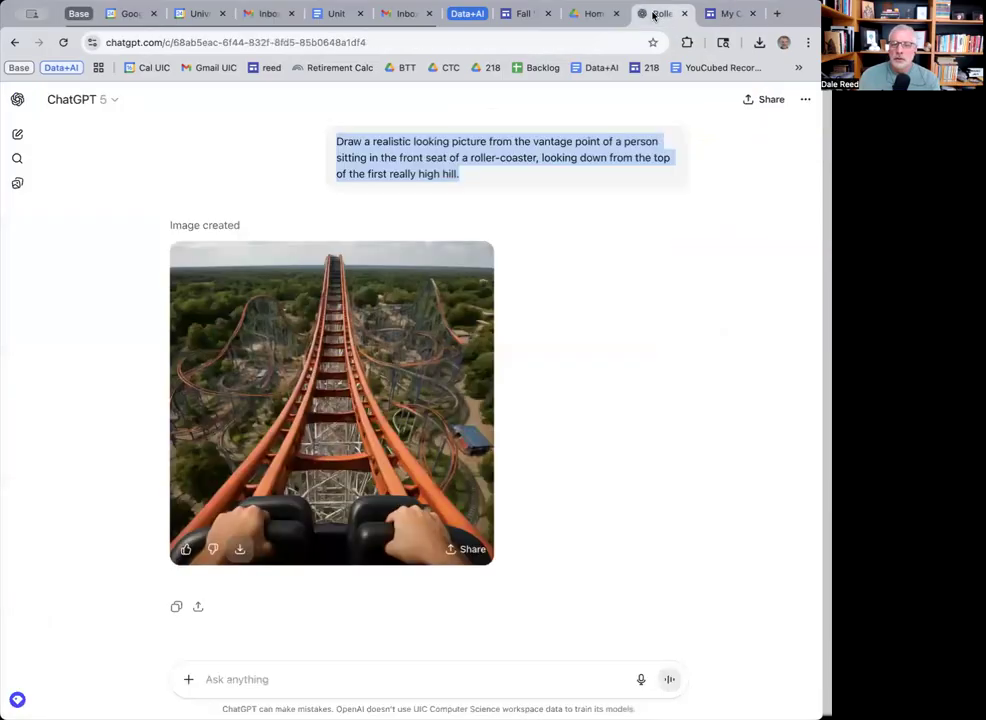
Ask ChatGPT for a realistic night-sky picture showing a myriad of stars, then return to Sites.
click(281, 685)
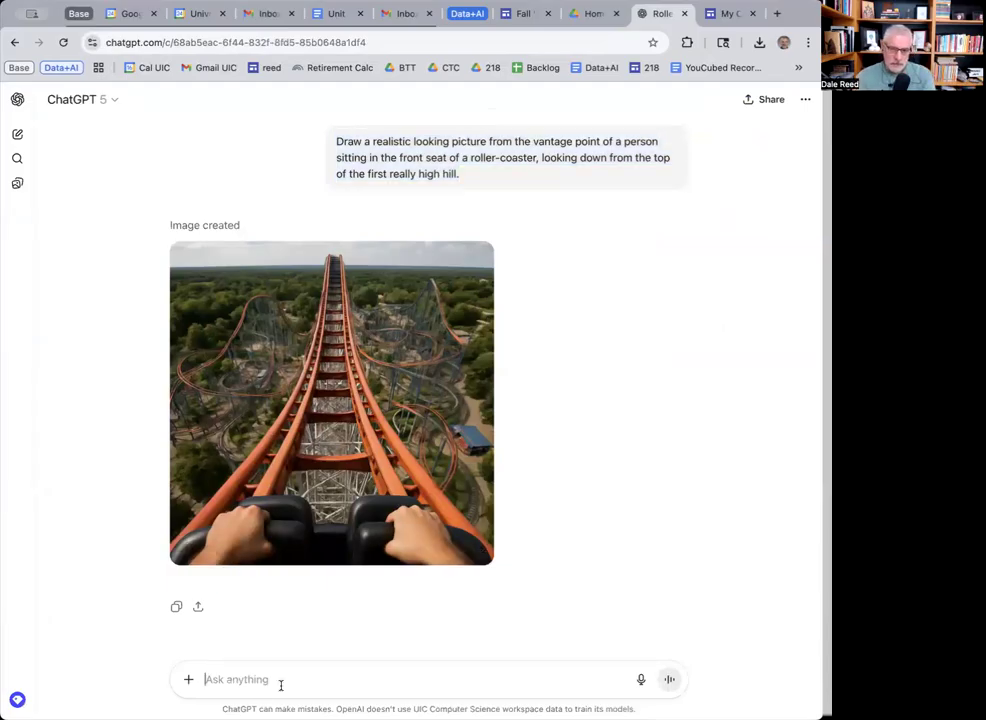
text(Generate a real)
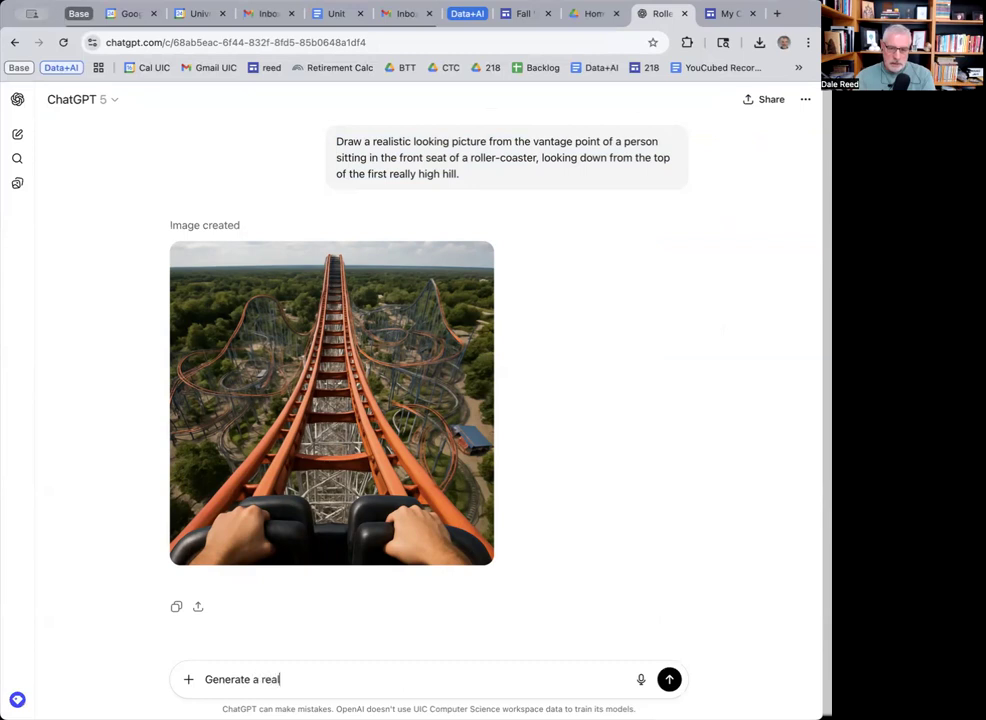
text(istic picture of the night sky, showing a myriad of stars.)
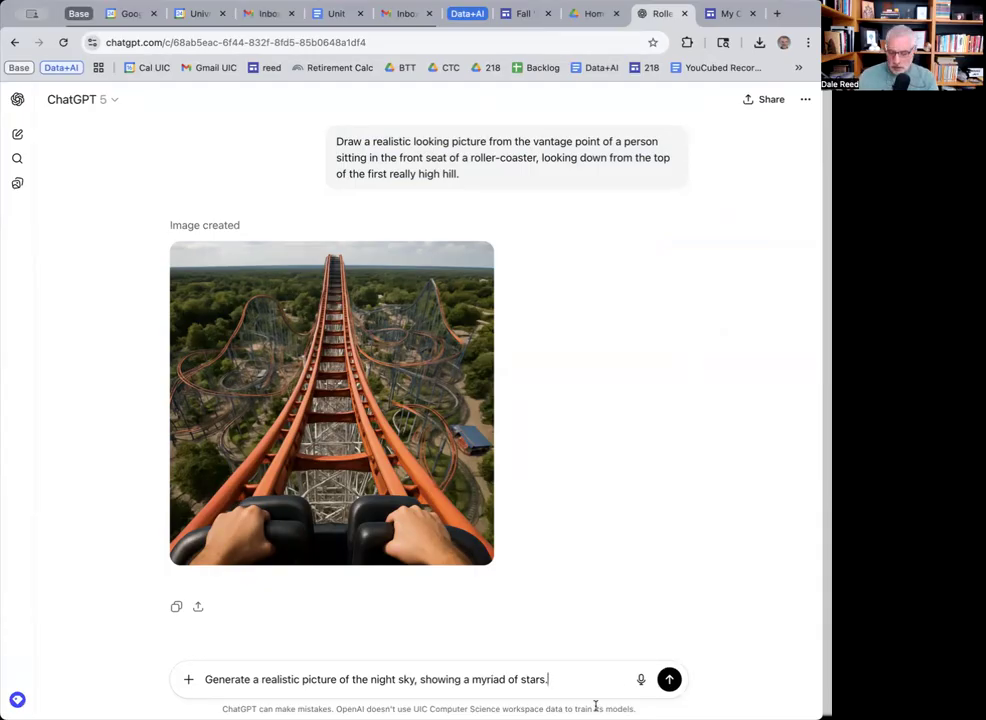
key(Return)
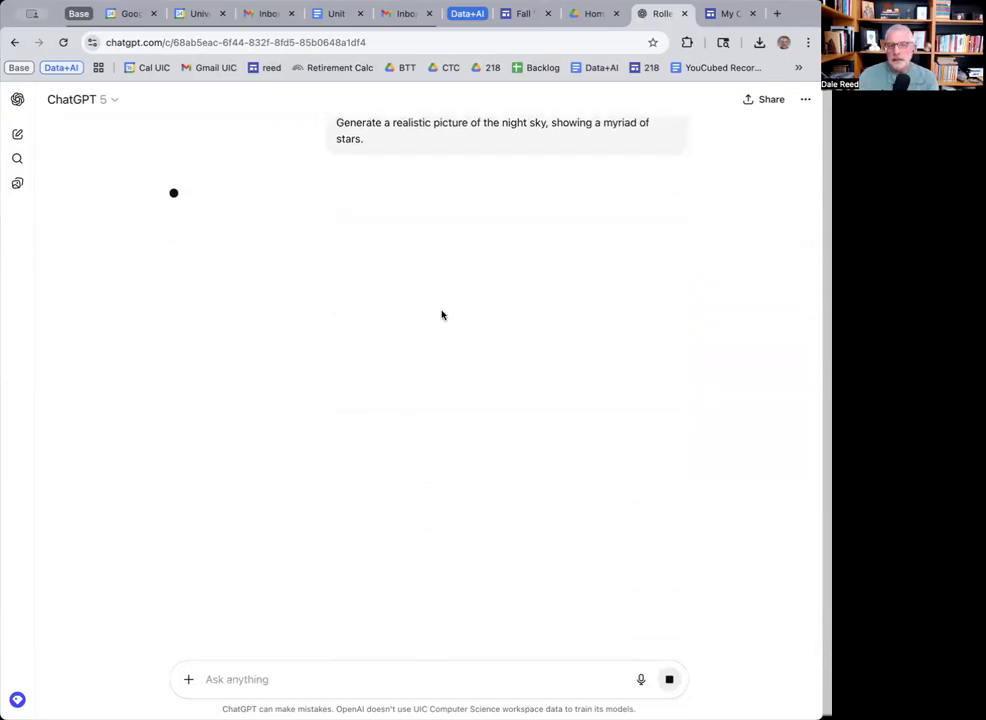
click(731, 13)
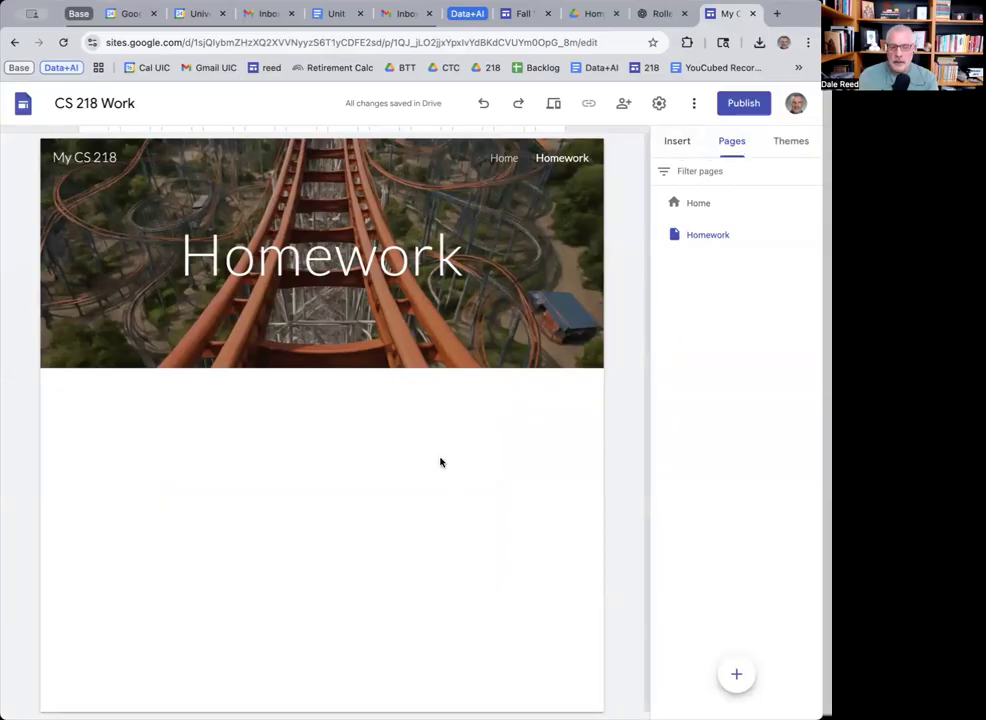
Add a text box below the Homework page header reading 'See the Main Homework page'.
click(678, 143)
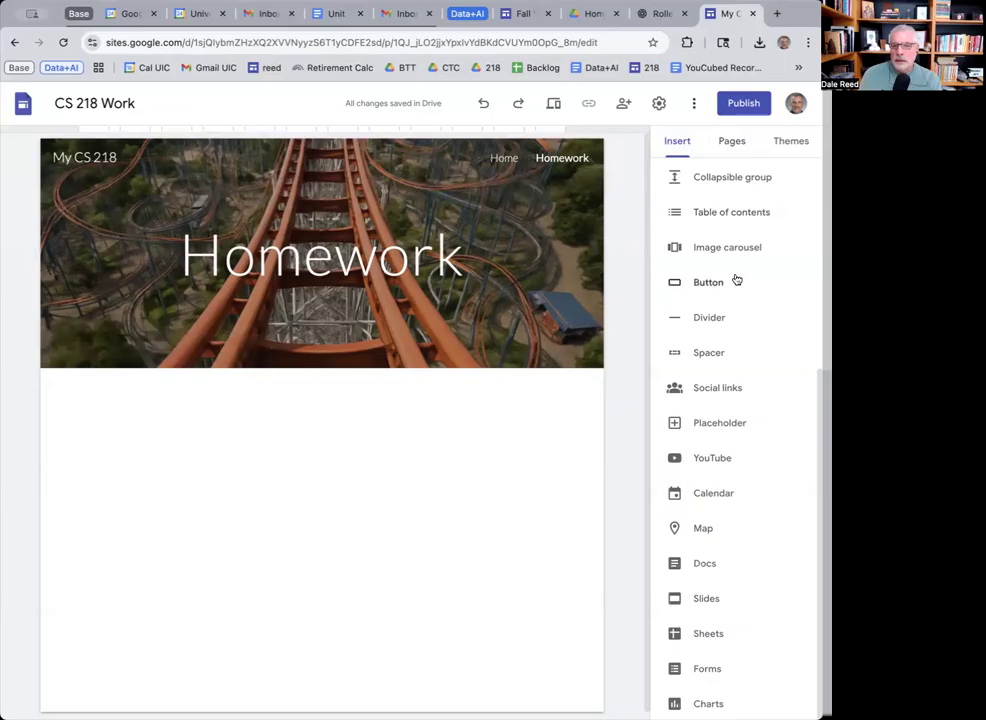
scroll(737, 279, up, 3)
click(692, 192)
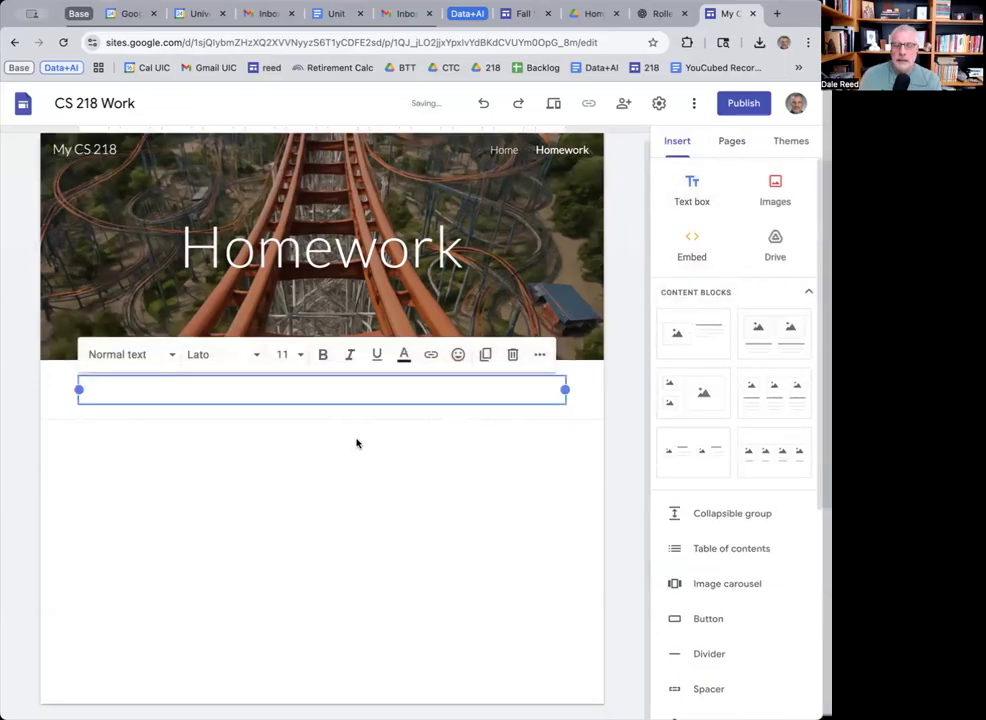
text(H)
key(BackSpace)
key(BackSpace)
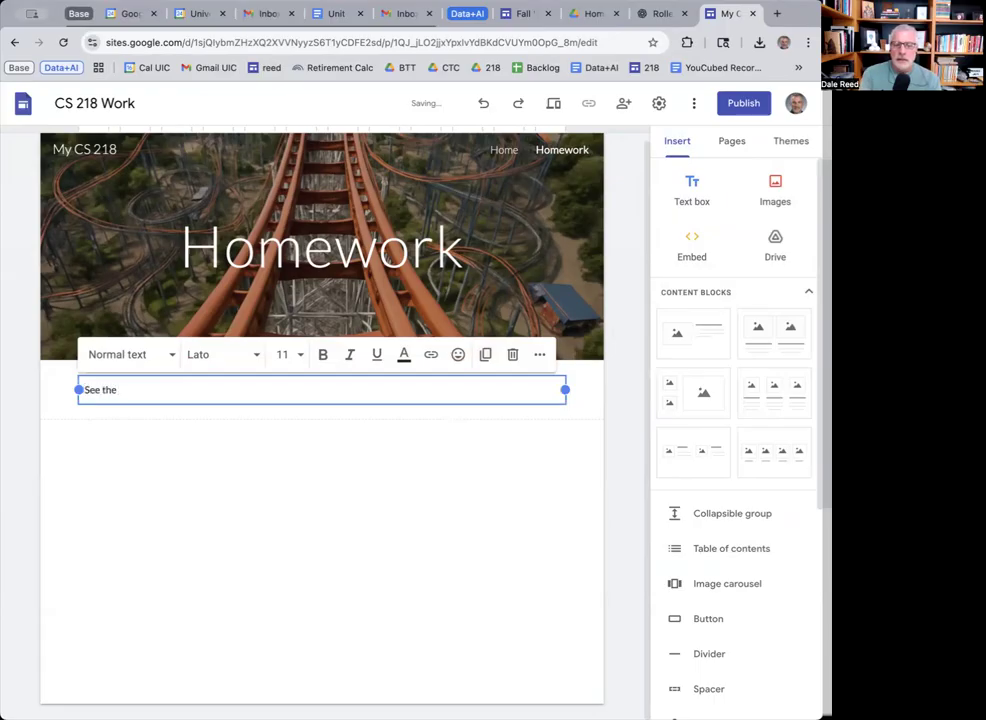
text(See the Main Homework)
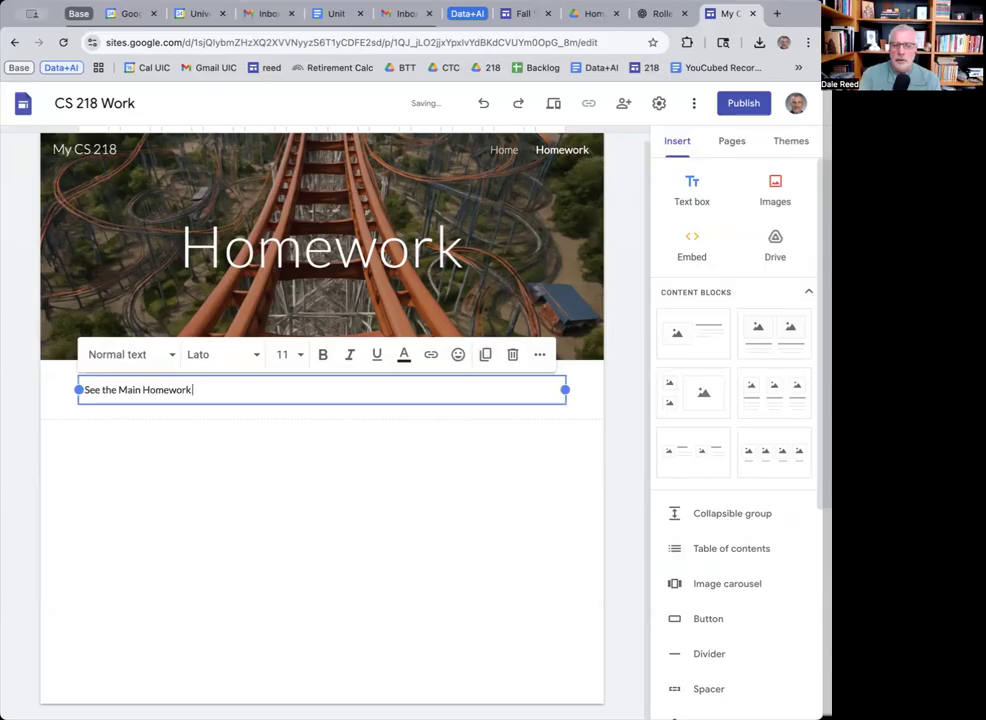
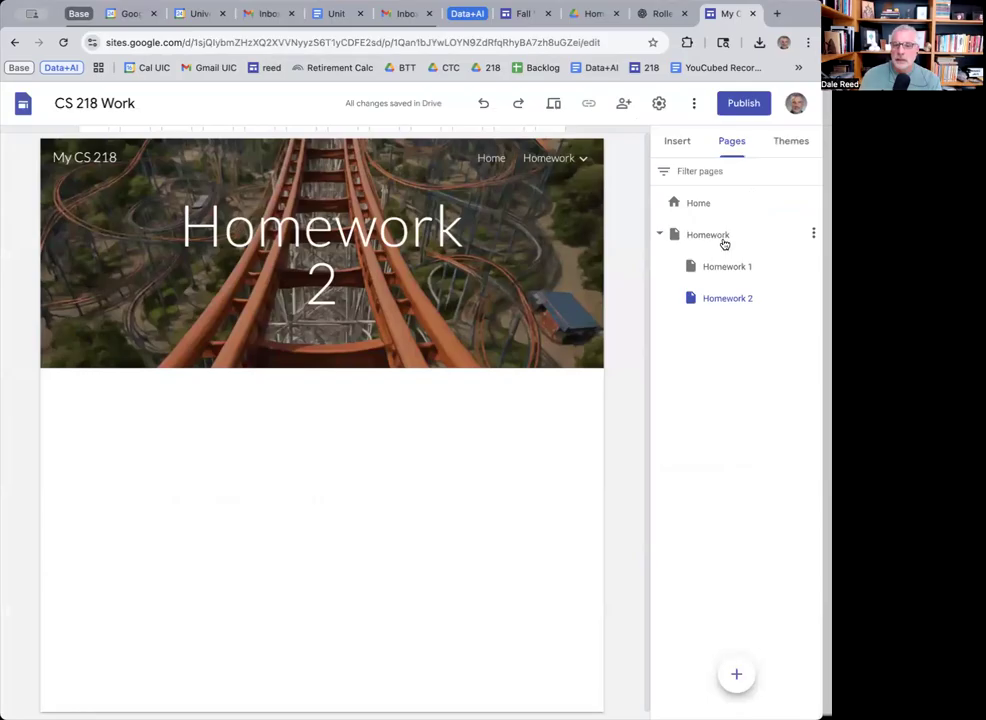
Select the Homework 1 subpage in the Pages panel and show its three-dot options menu.
click(727, 267)
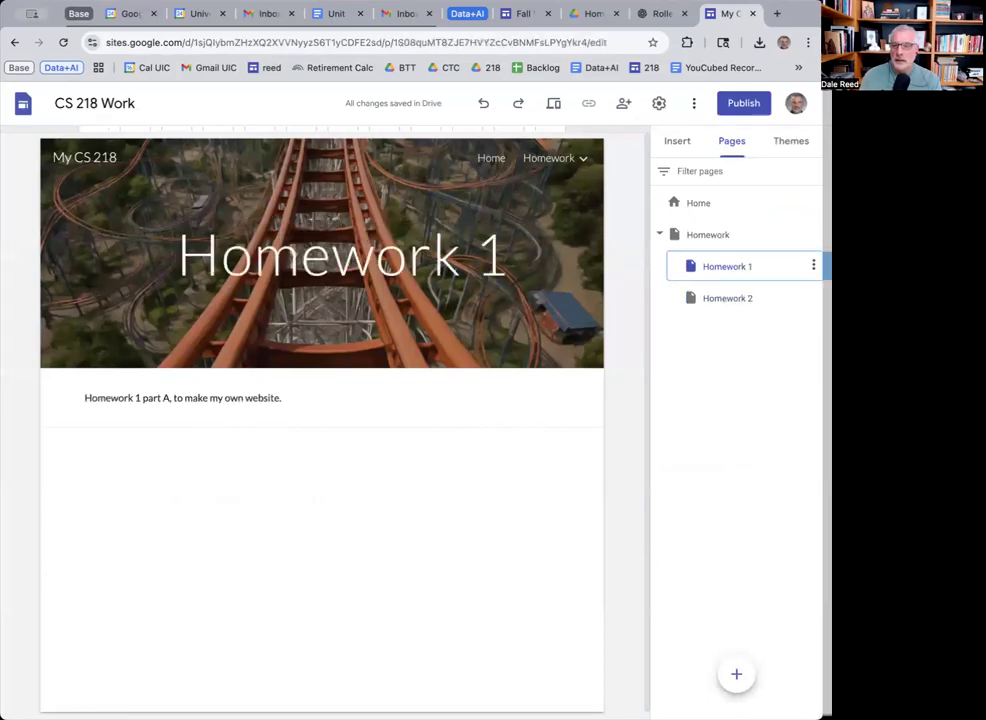
click(813, 265)
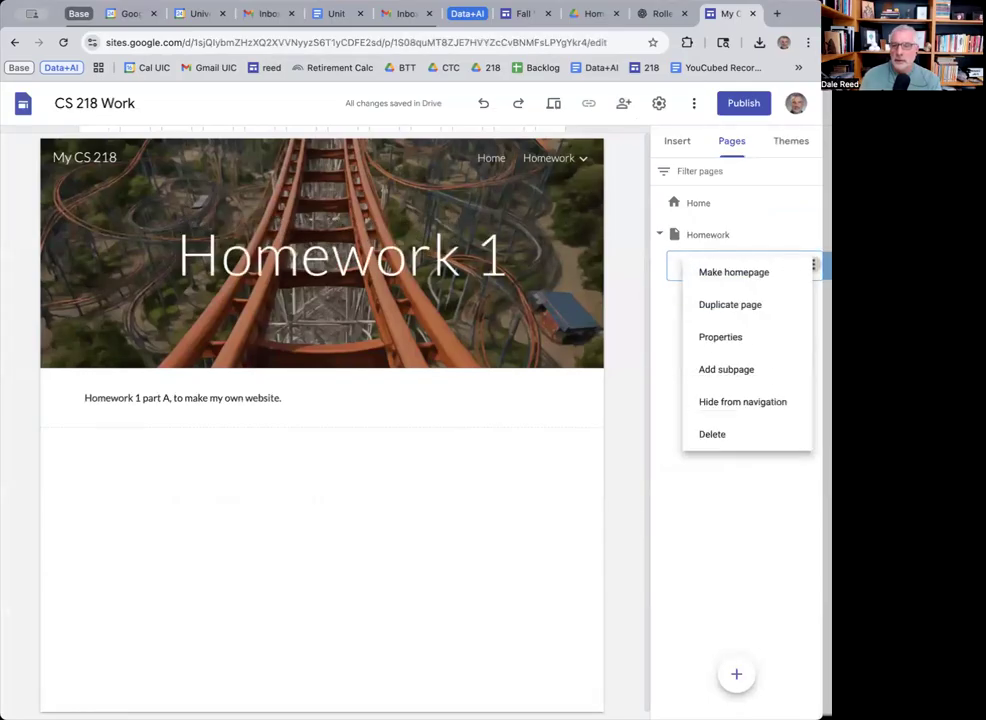
Rename the Homework 1 subpage to 'HW 1' through its Properties.
click(730, 338)
drag(528, 316, 469, 316)
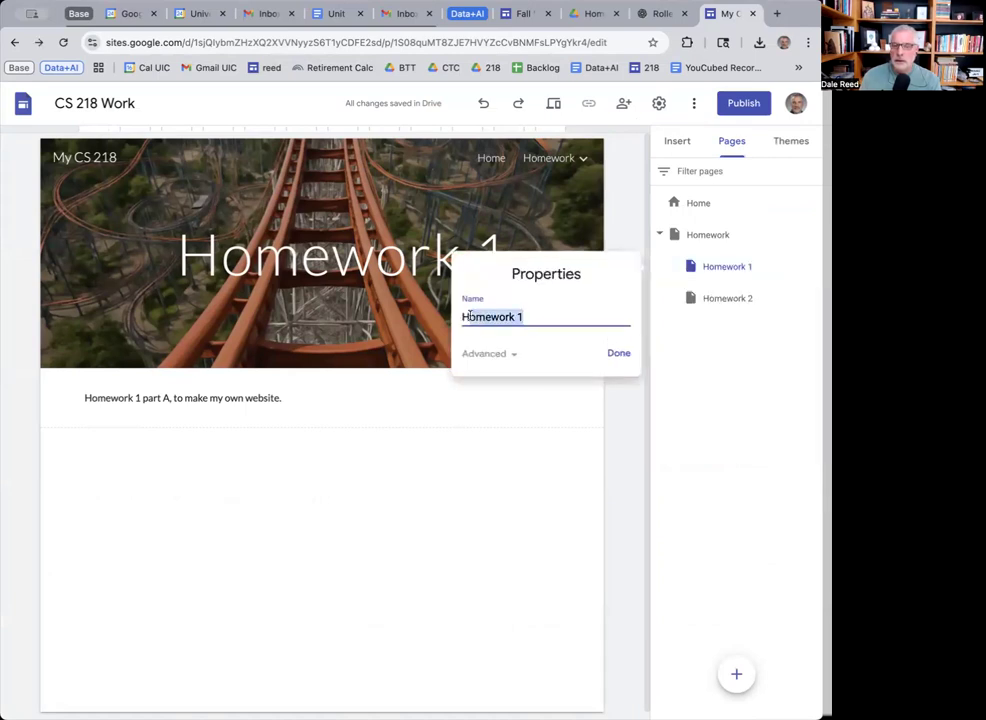
text(HW)
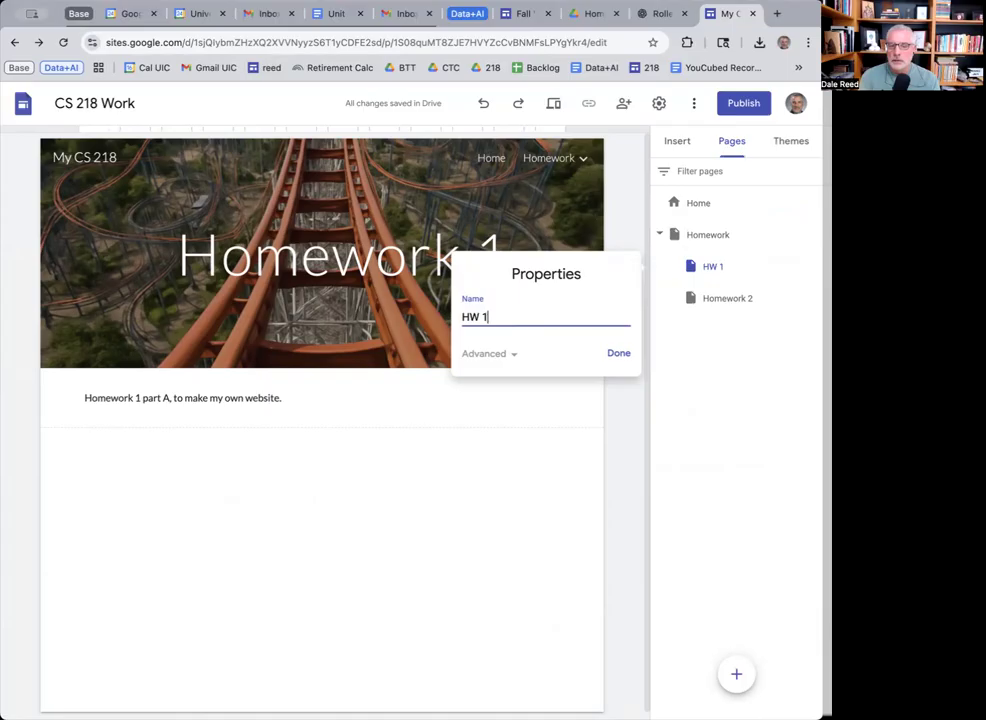
key(Return)
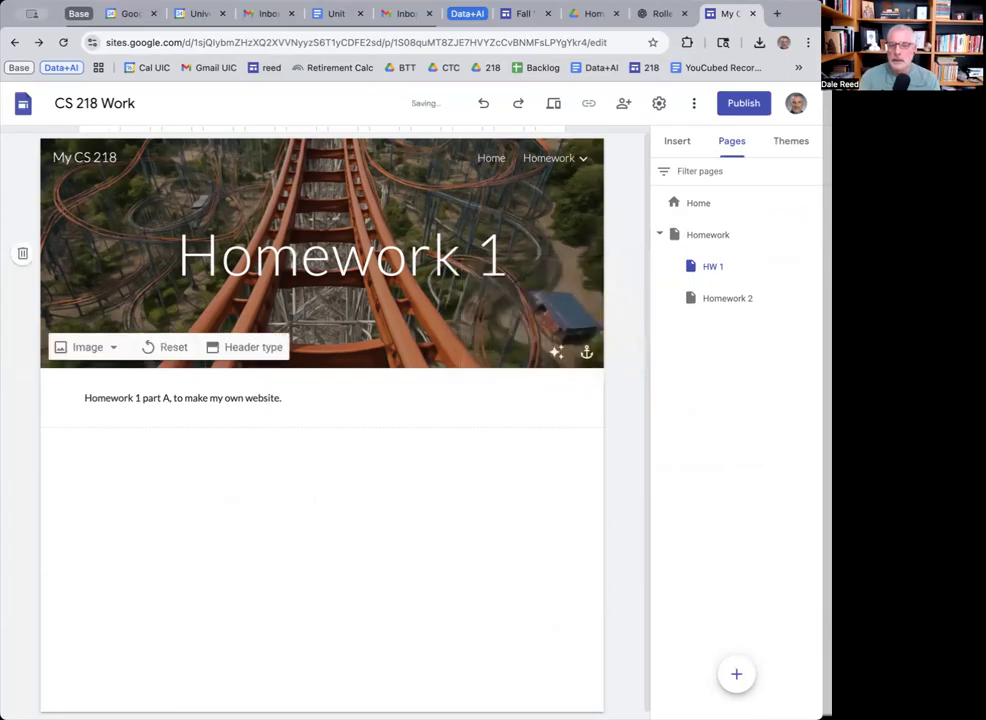
Rename the Homework 2 subpage to 'HW 2', then go to the course's homework instructions tab.
click(813, 296)
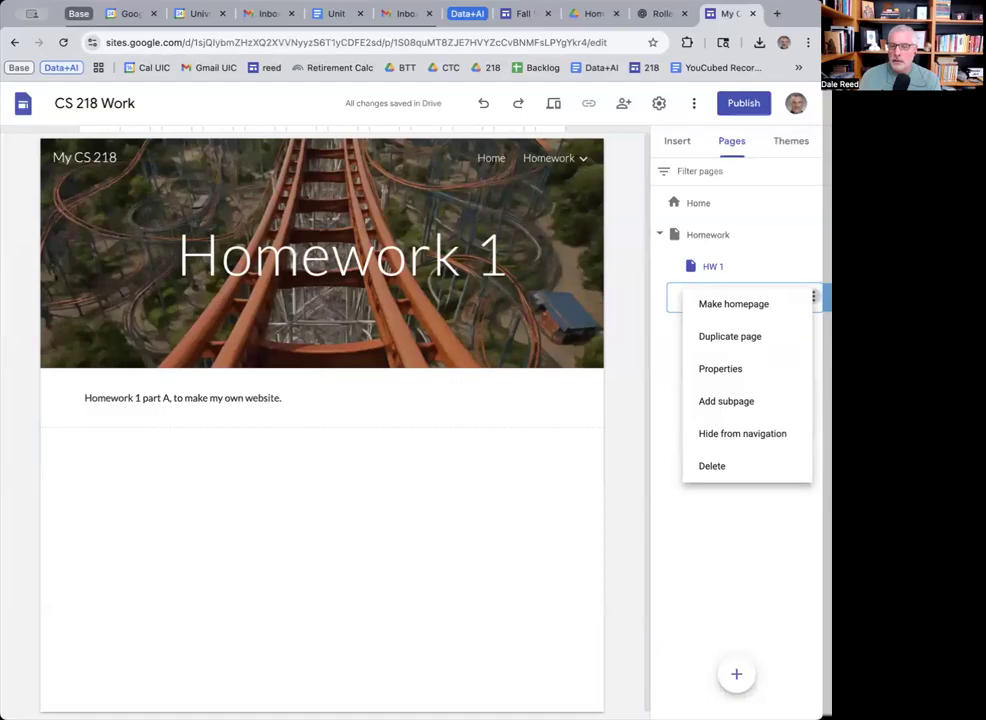
click(737, 370)
drag(532, 349, 461, 349)
text(HW 2)
key(Return)
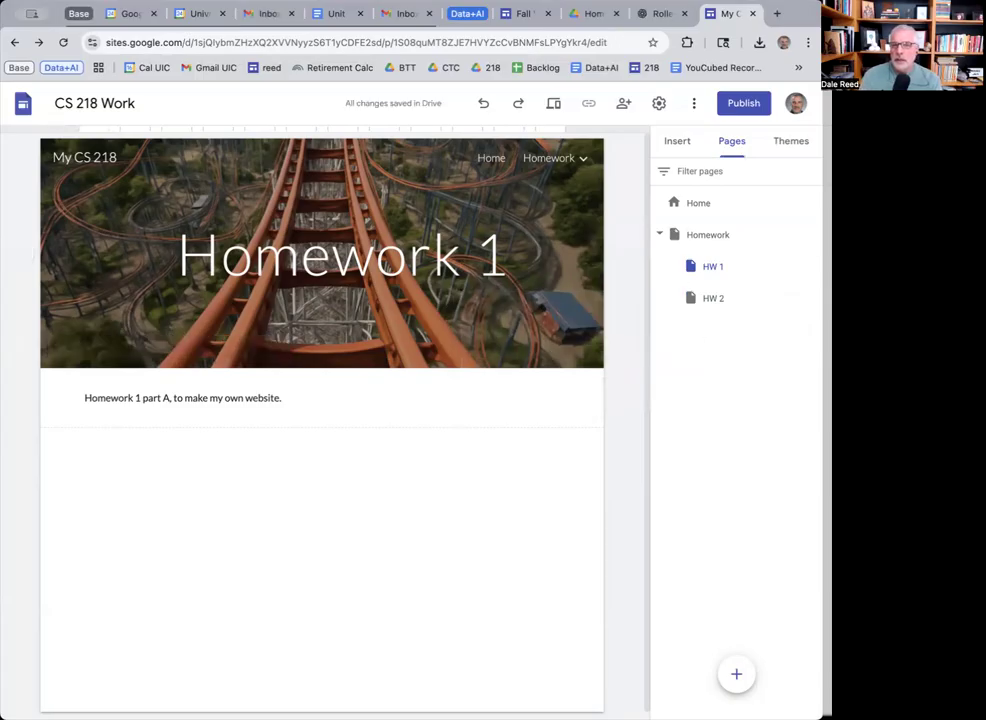
click(525, 14)
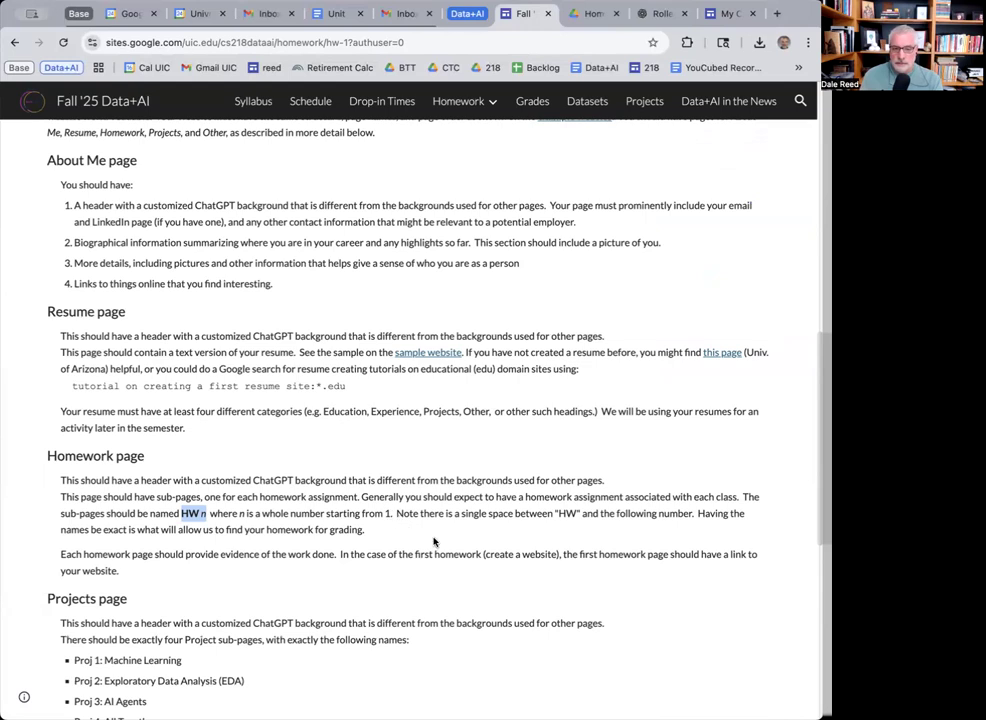
scroll(387, 558, down, 3)
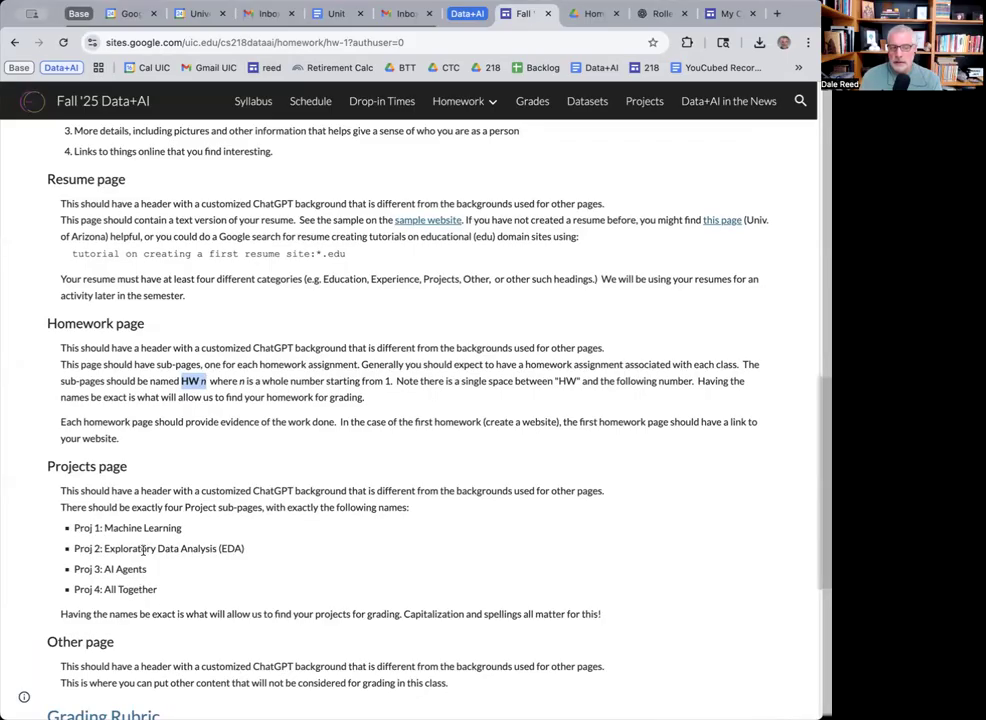
scroll(337, 660, down, 1)
scroll(345, 656, up, 6)
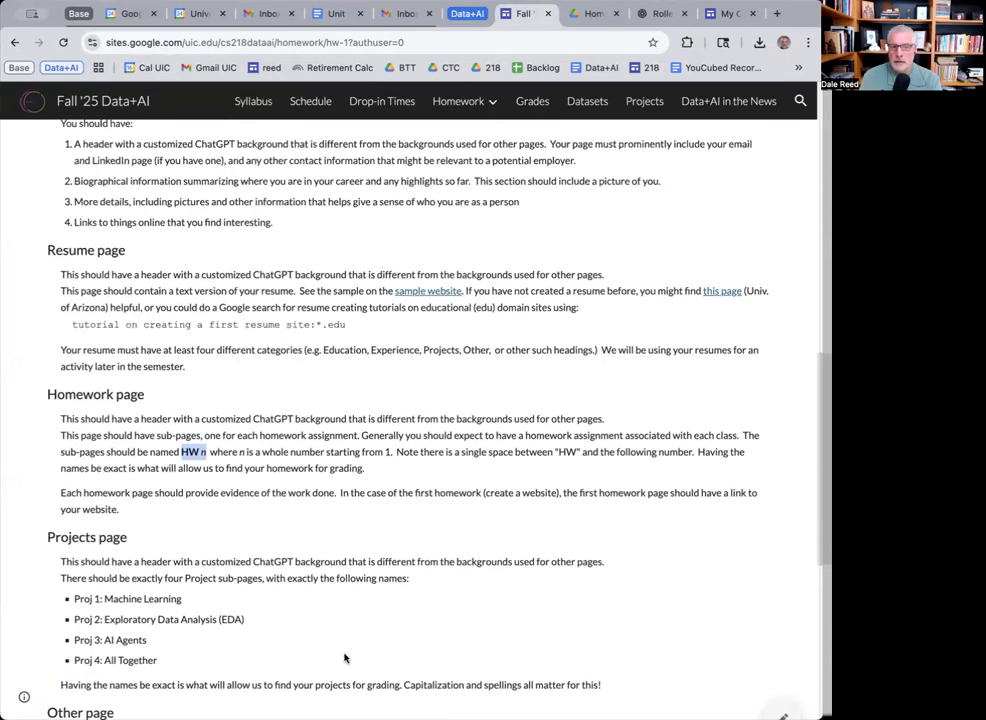
Download the generated night-sky image from ChatGPT and open the Homework page in Sites.
click(725, 13)
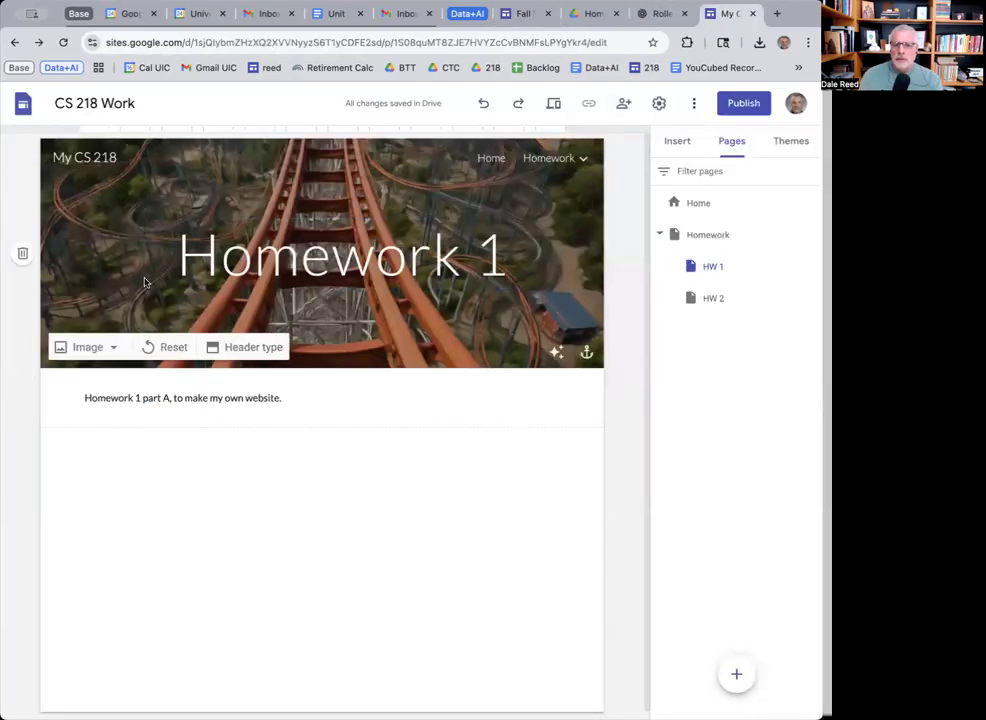
click(669, 13)
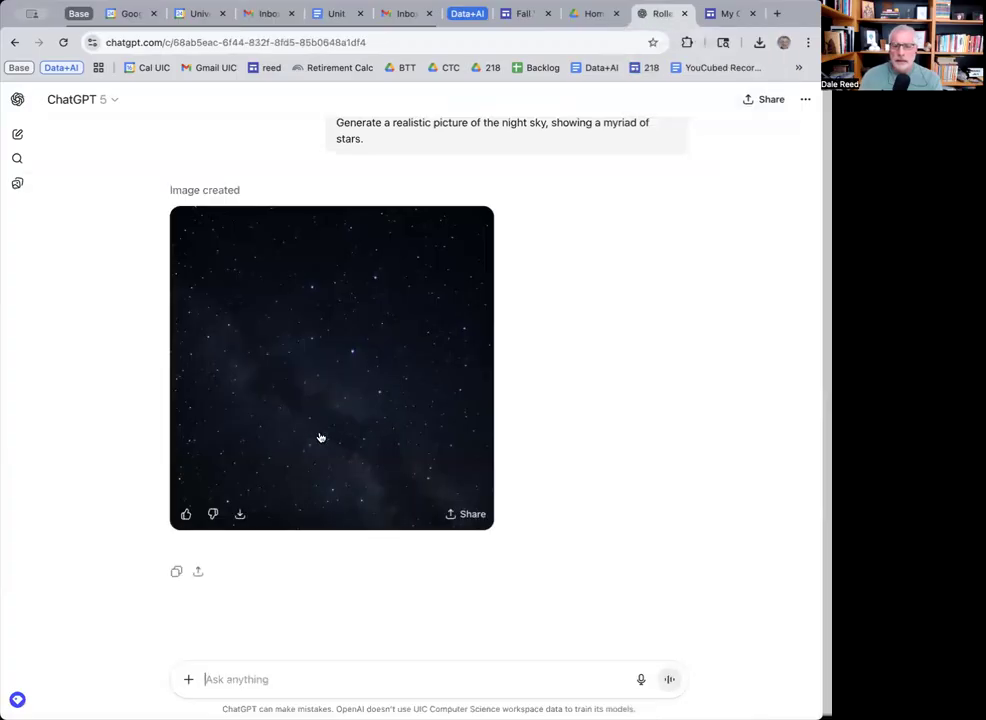
click(240, 515)
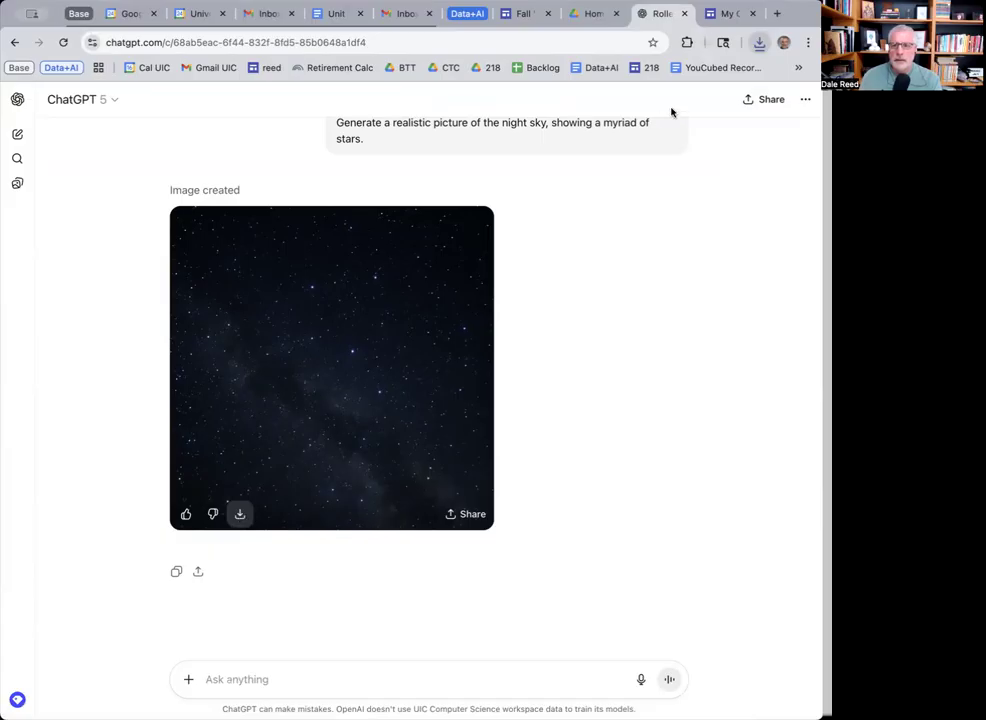
click(728, 14)
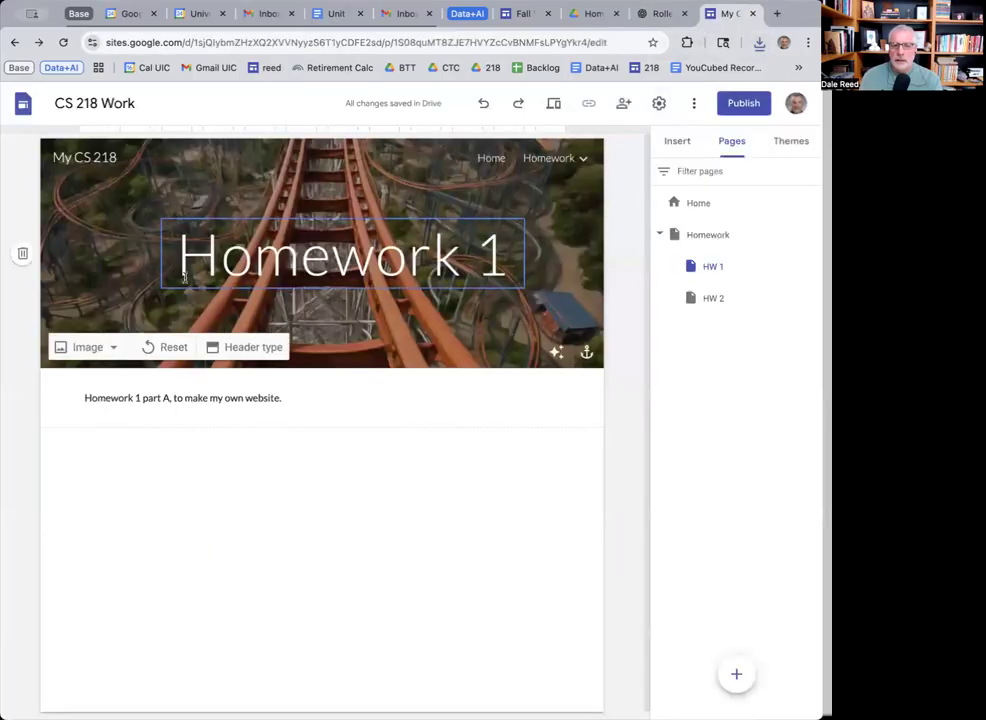
click(110, 266)
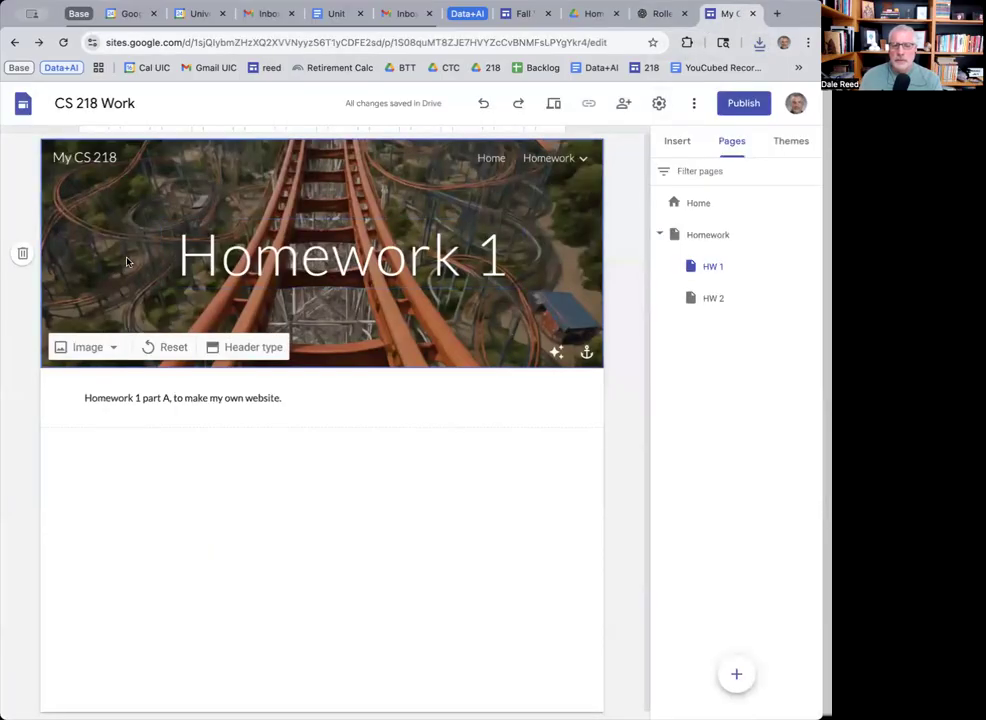
click(704, 237)
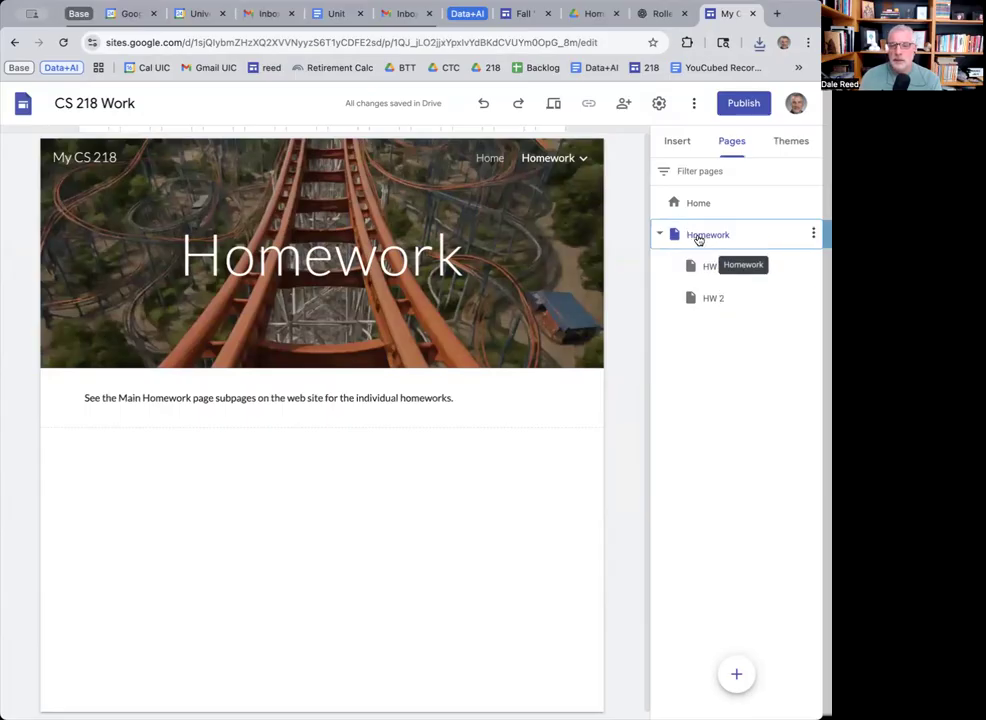
Upload the downloaded night-sky picture as the Homework header, replacing the roller-coaster image.
mouse_move(190, 258)
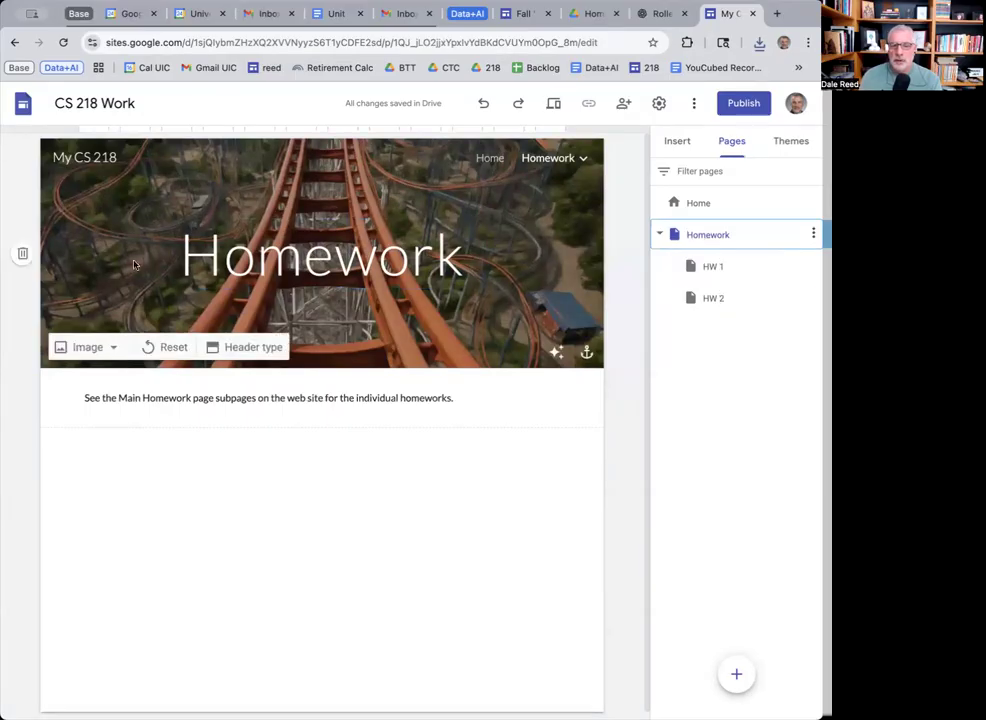
click(102, 348)
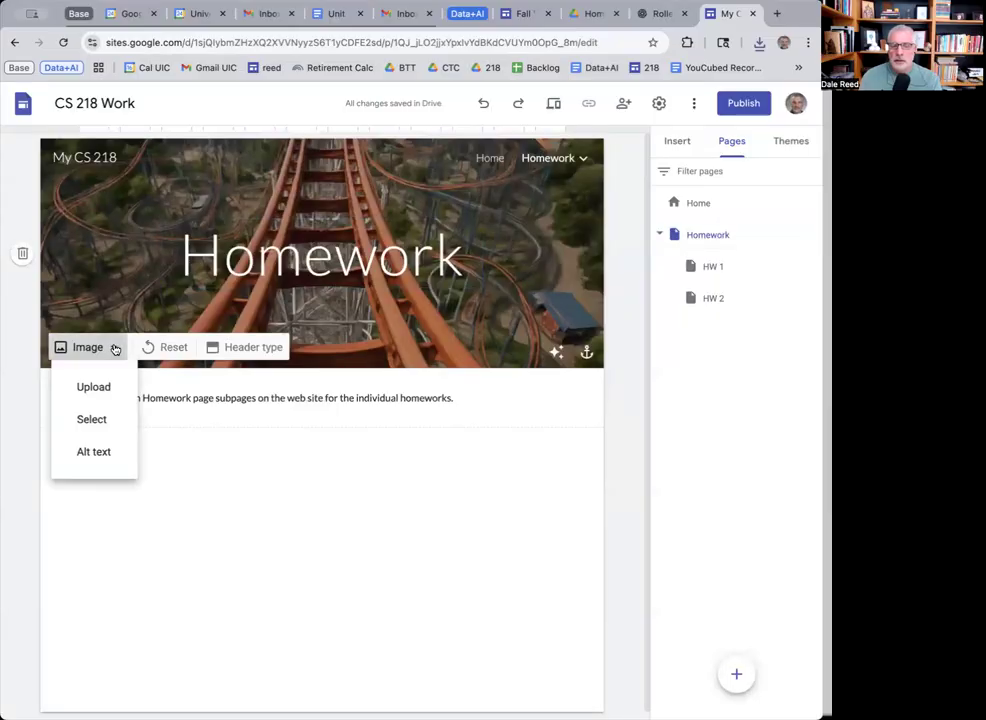
click(90, 421)
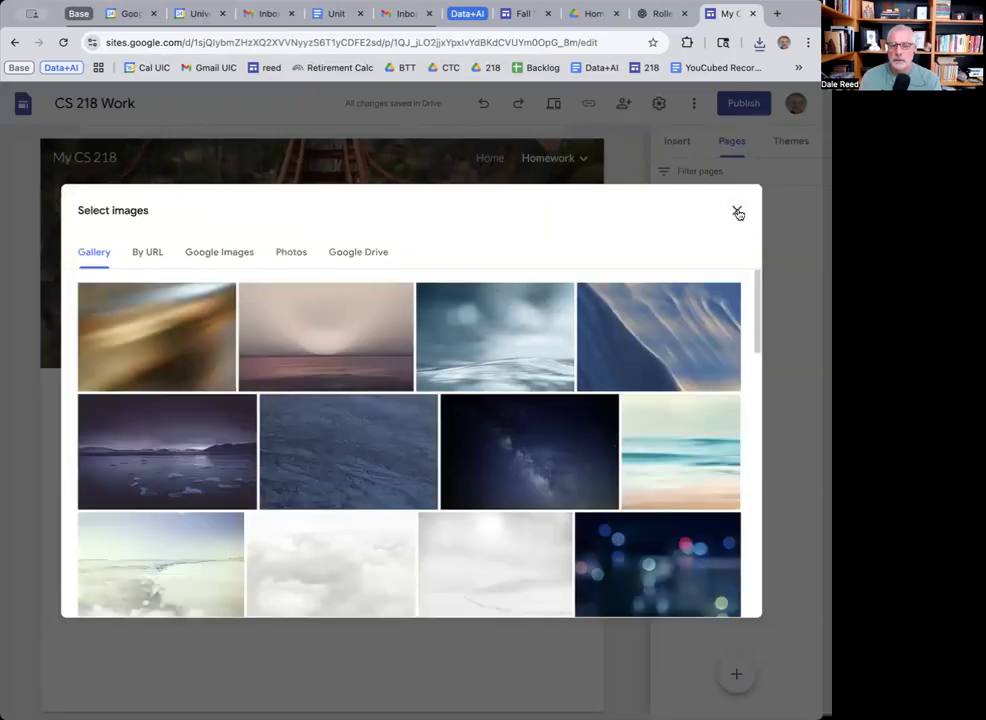
click(737, 212)
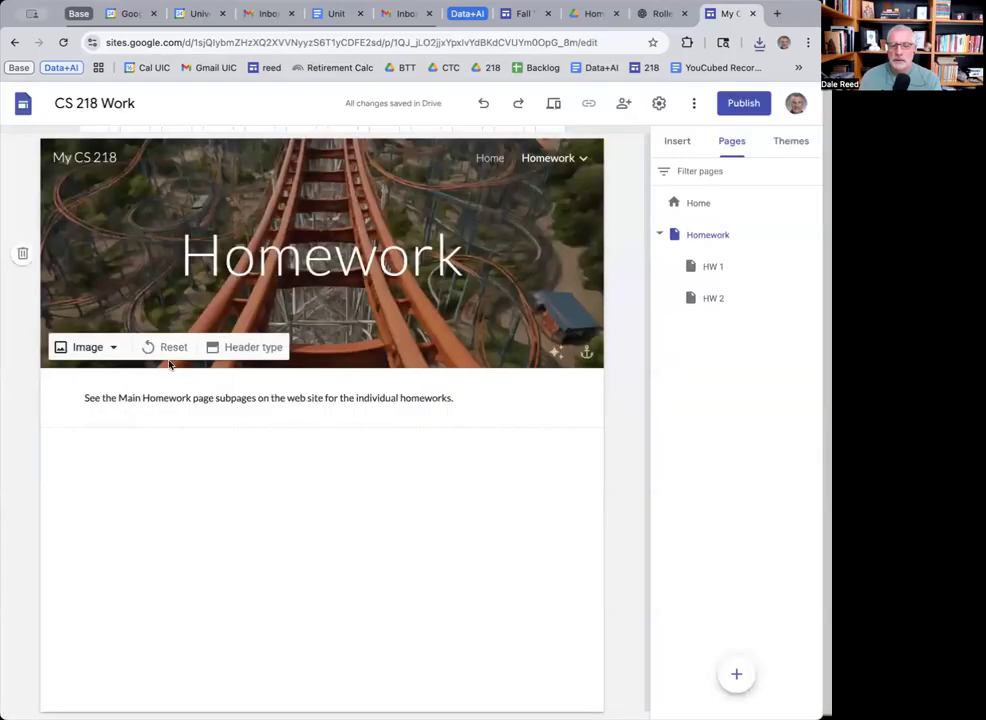
click(112, 348)
click(102, 396)
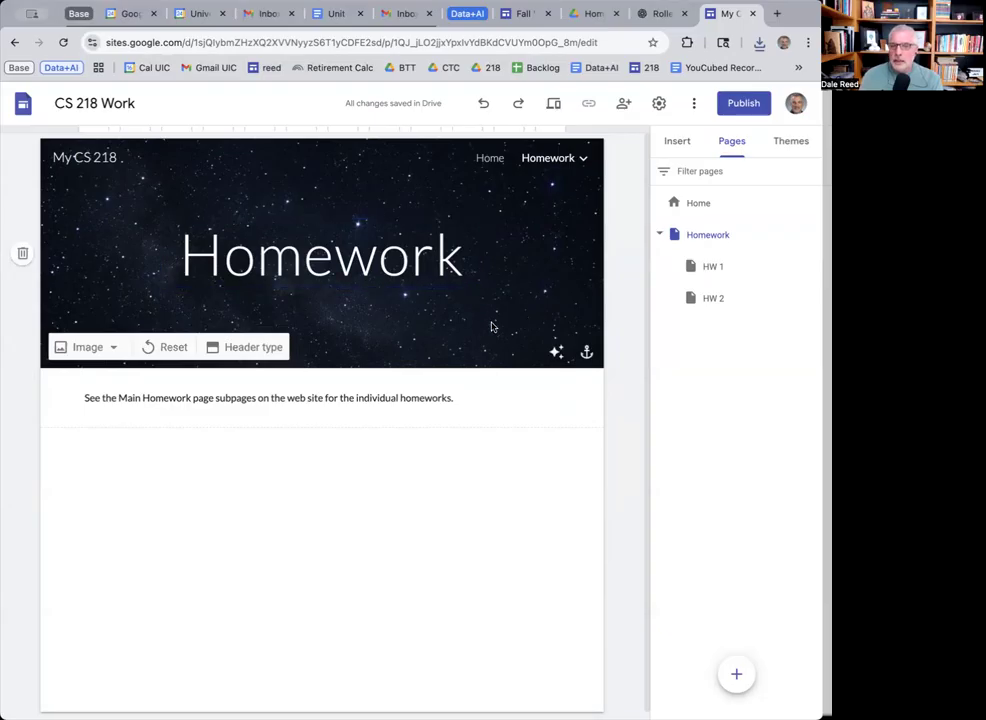
In Share settings, set published site access to University of Illinois Chicago and finish with Done.
click(624, 106)
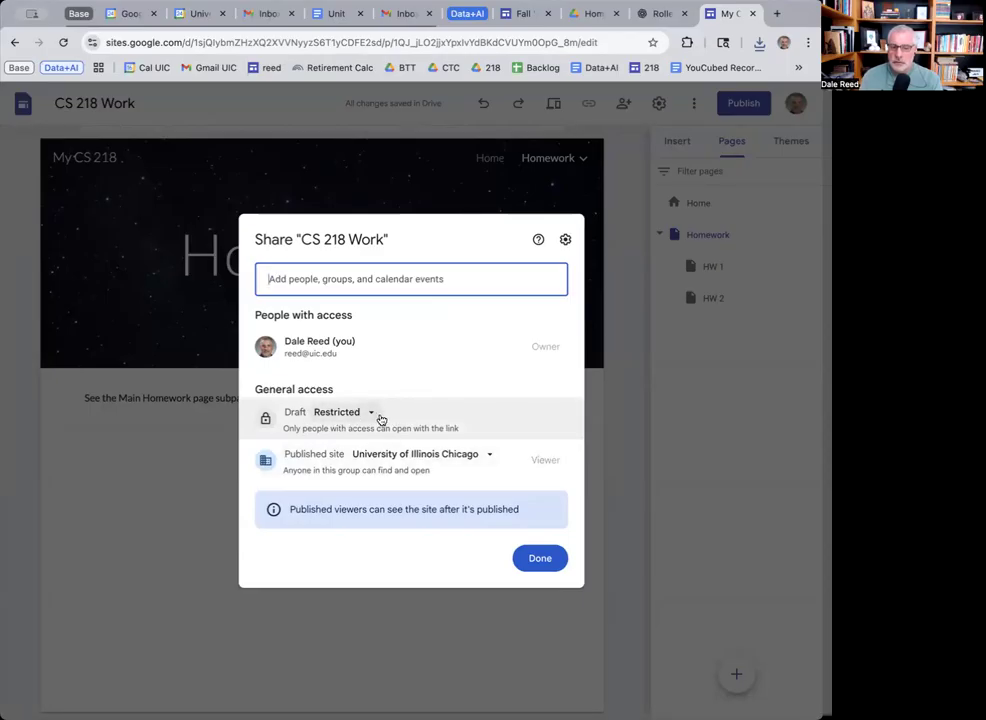
click(491, 457)
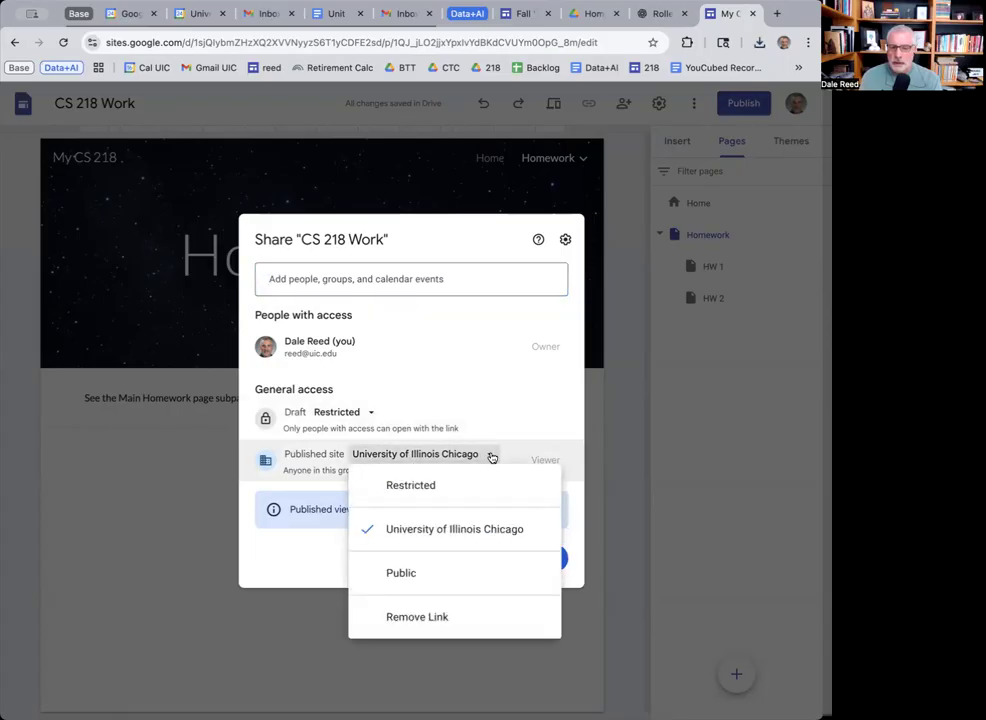
click(423, 533)
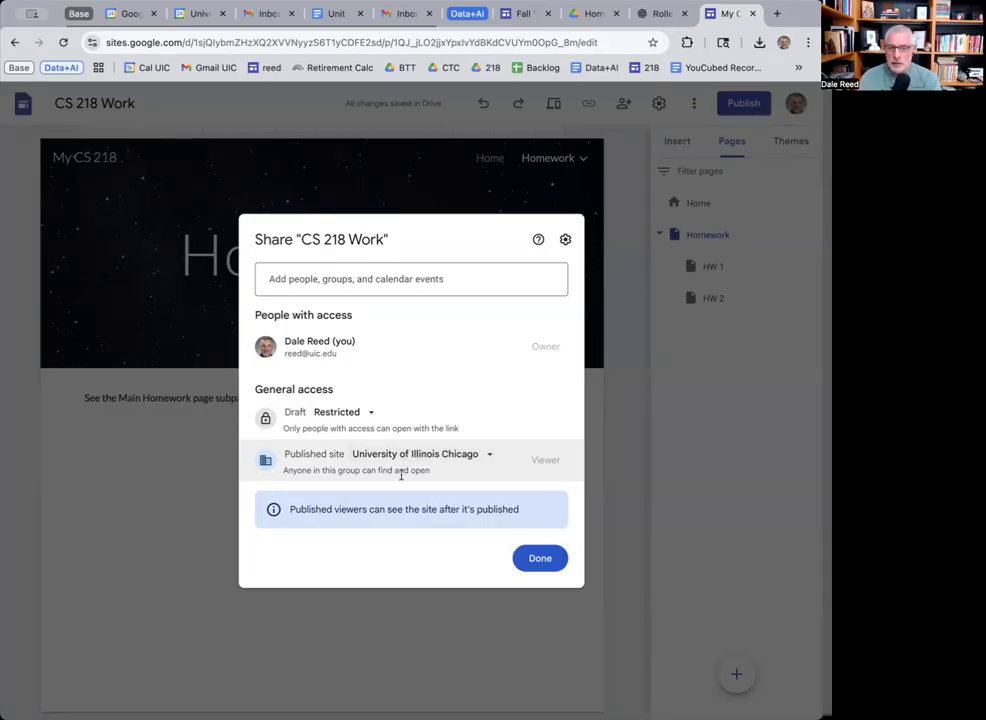
click(540, 560)
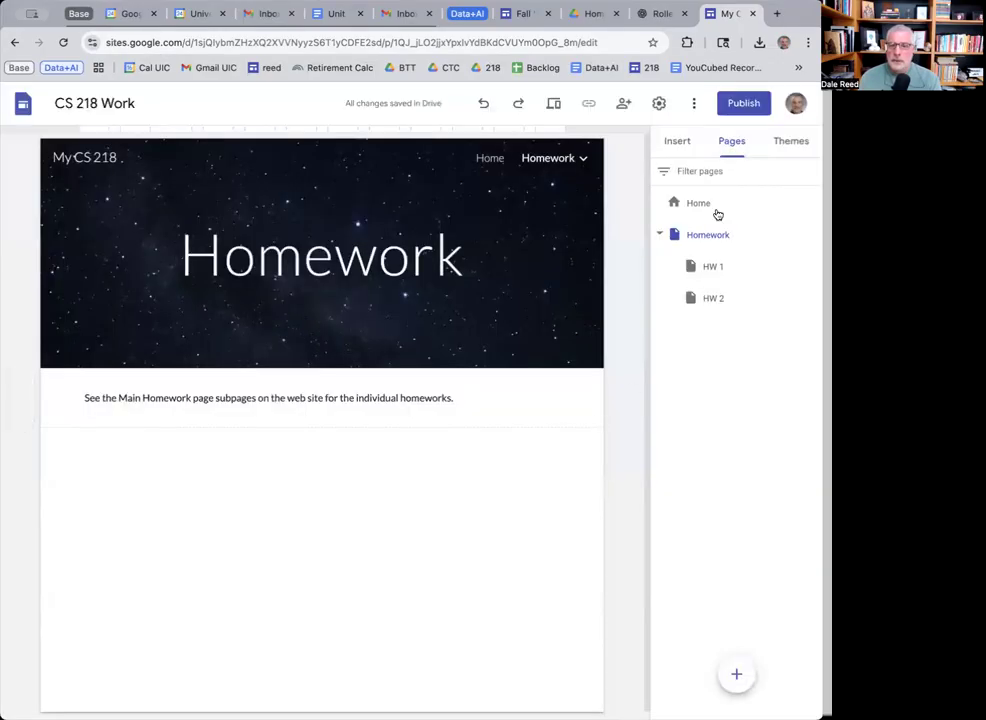
Publish the site at the my-cs-218 web address and copy the editor page's URL.
click(744, 104)
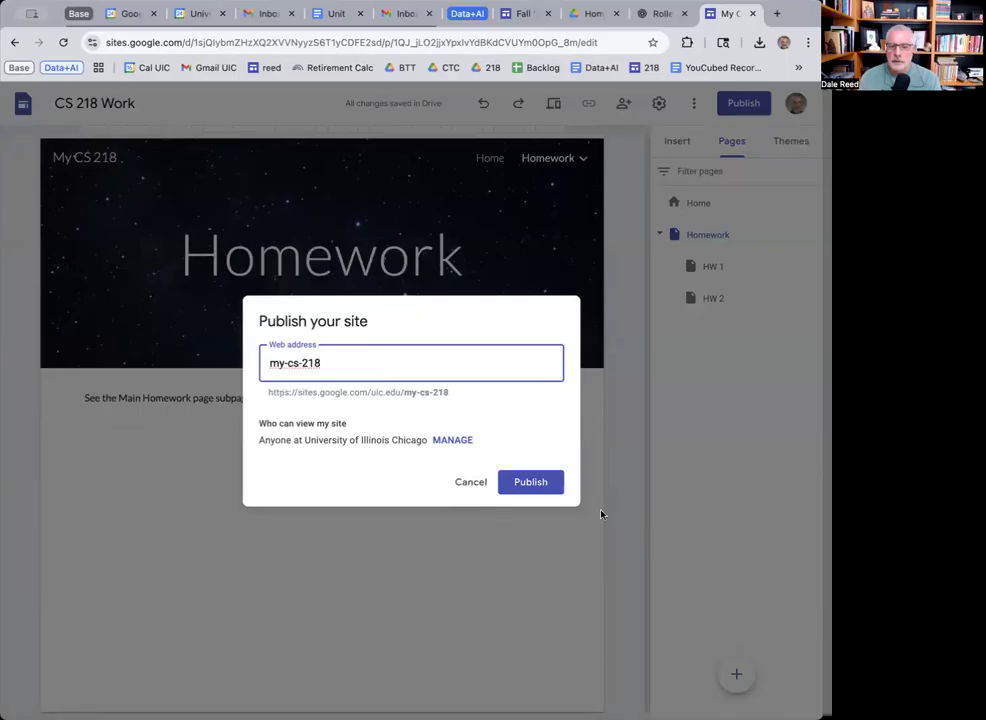
click(530, 483)
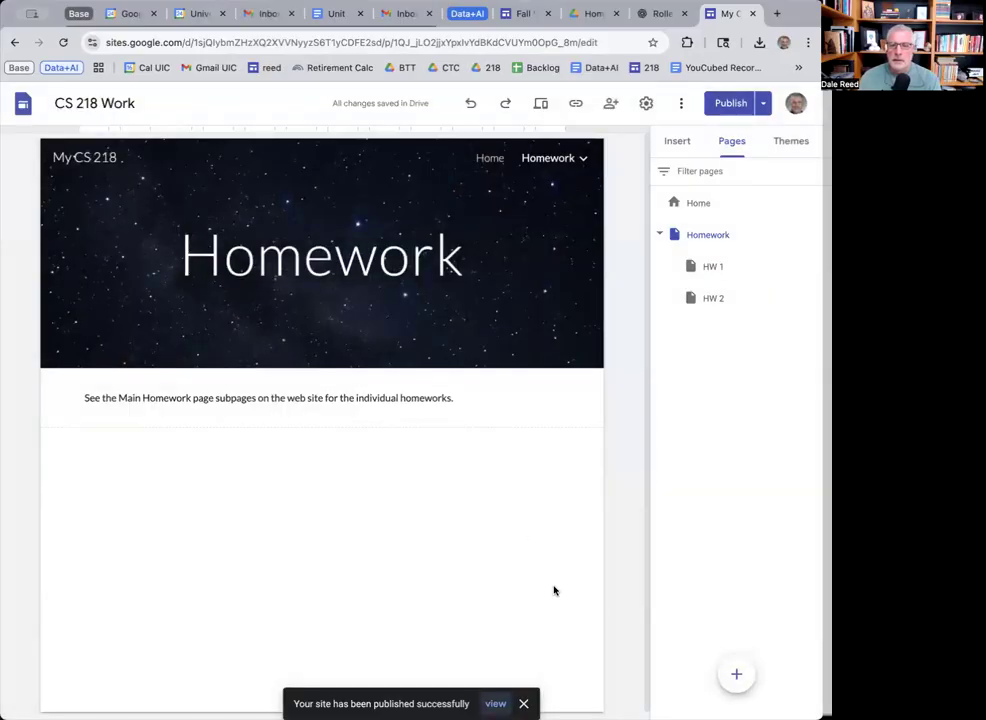
click(431, 42)
key(super+c)
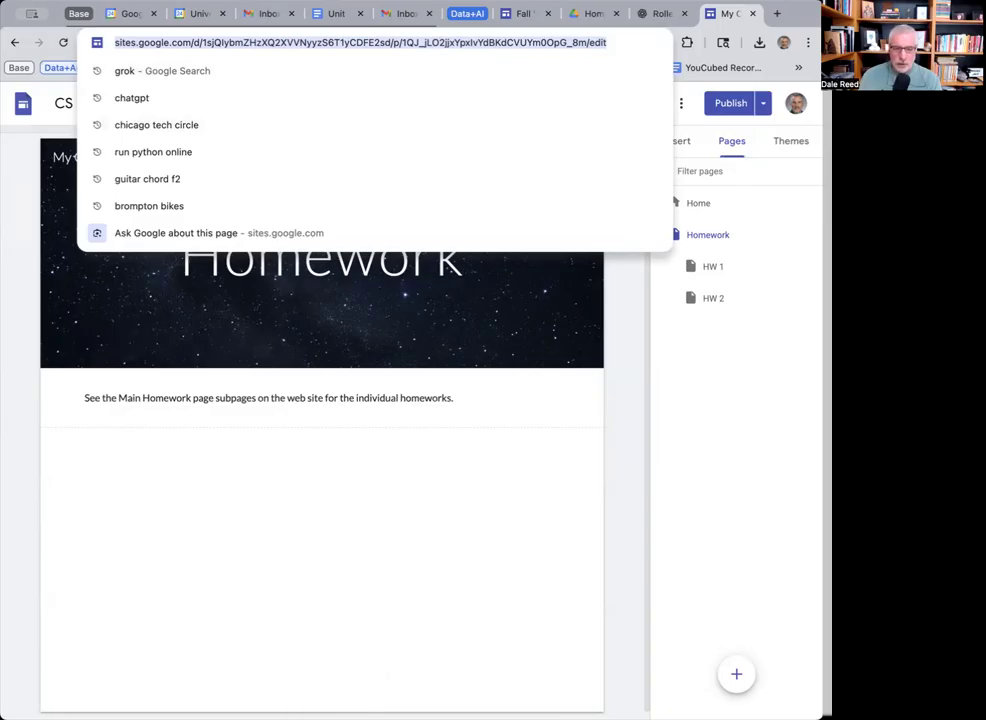
click(358, 470)
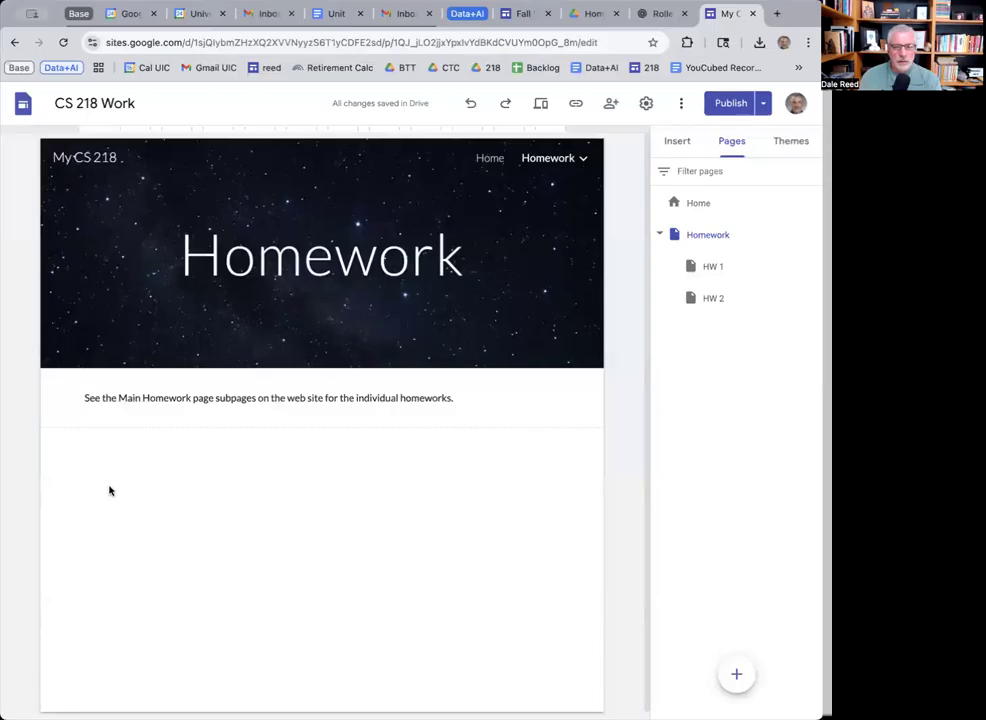
Open a new incognito window and go to the pasted site editor URL.
key(super+shift+n)
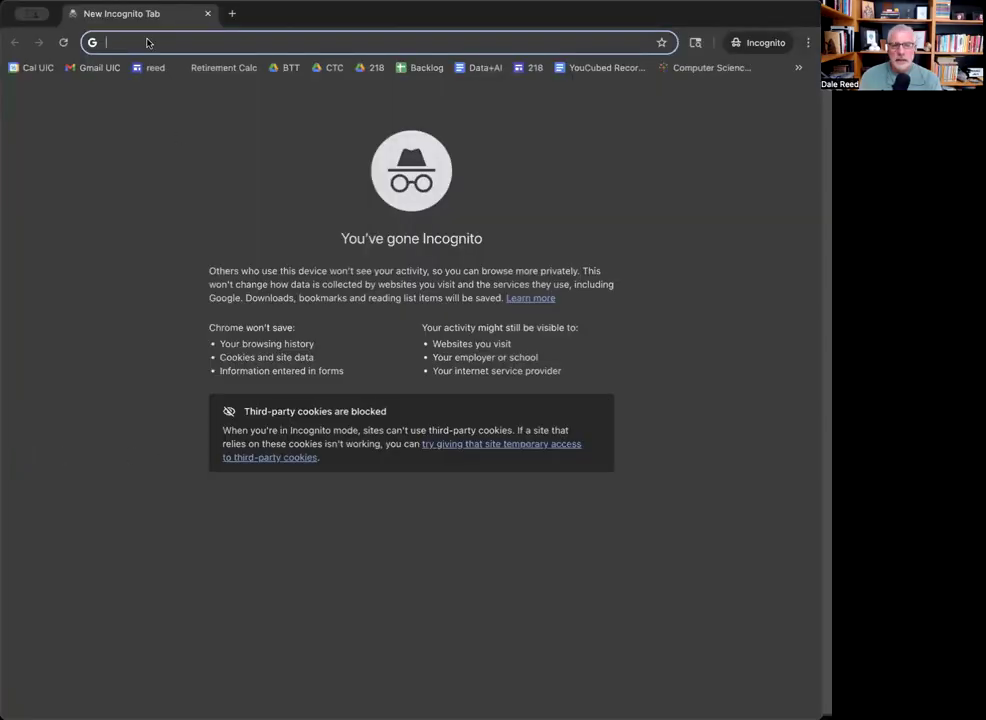
key(super+v)
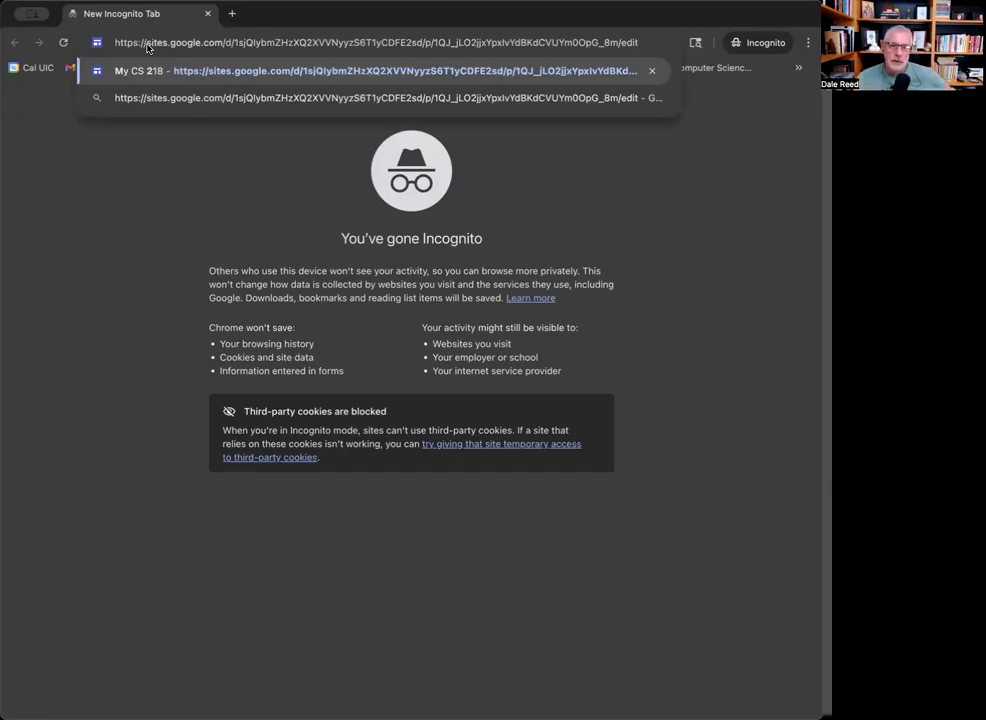
key(Return)
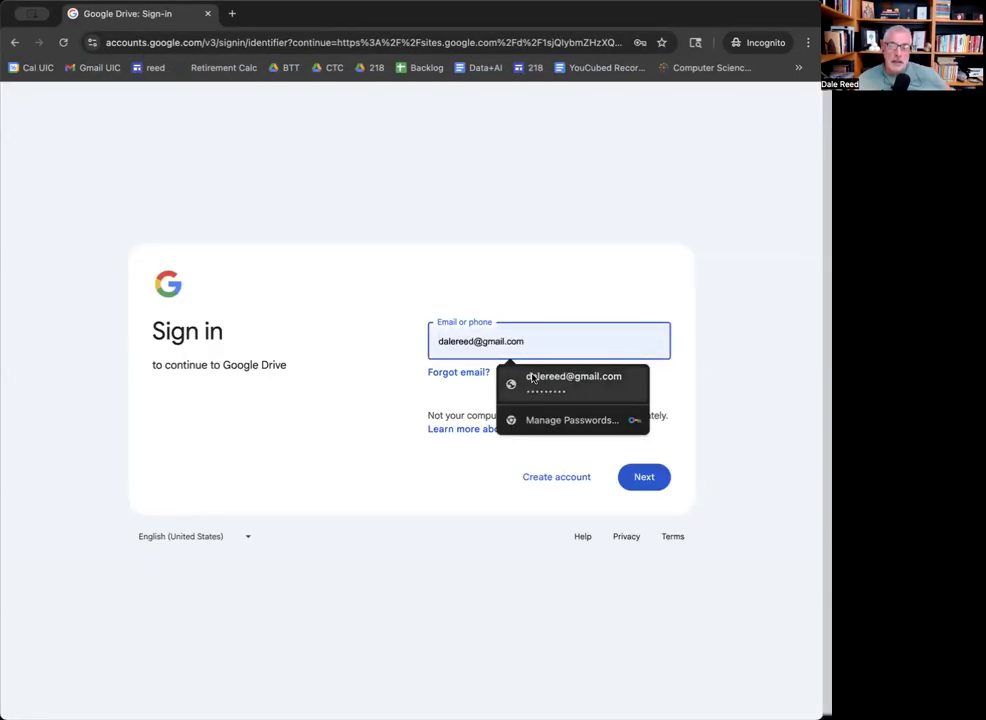
Sign in with the university Google Workspace account through the UIC login and enter the password.
click(531, 345)
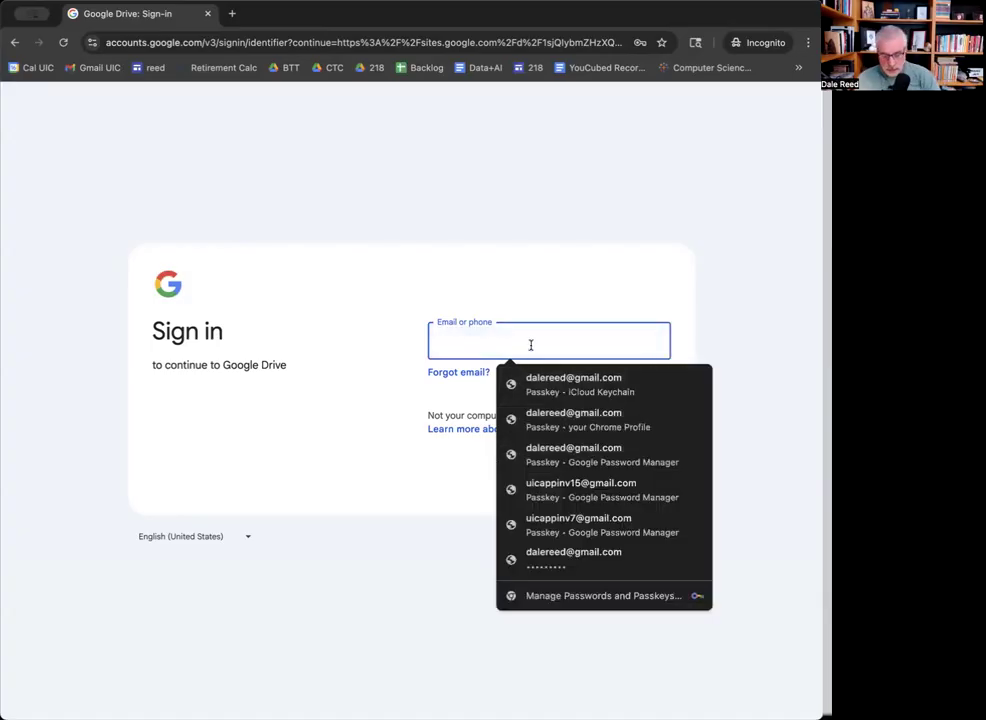
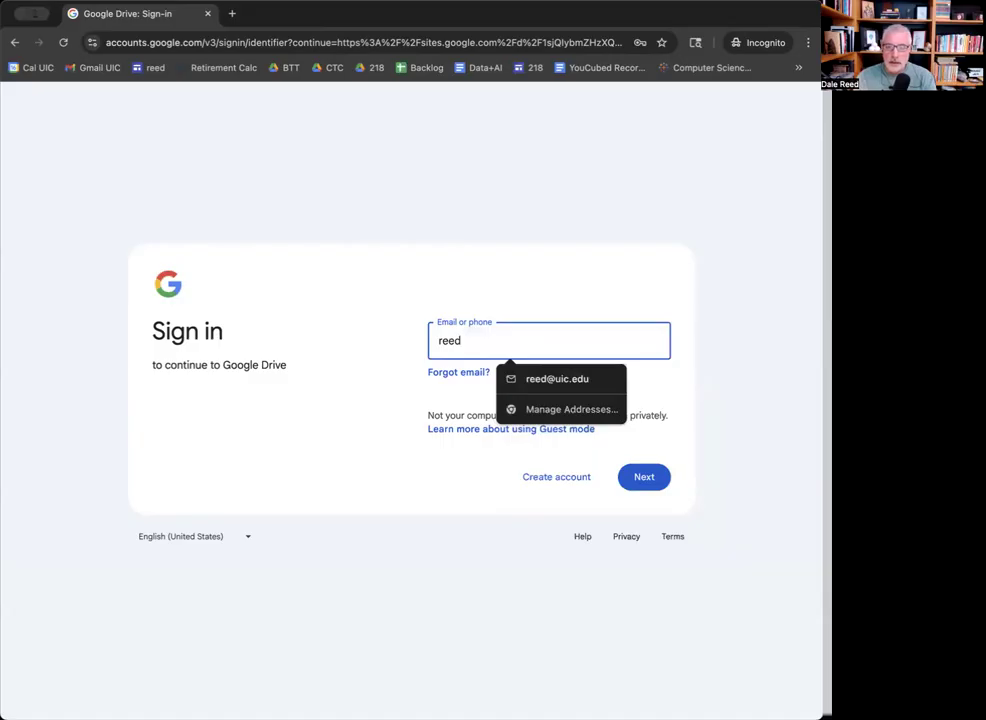
click(553, 378)
click(650, 477)
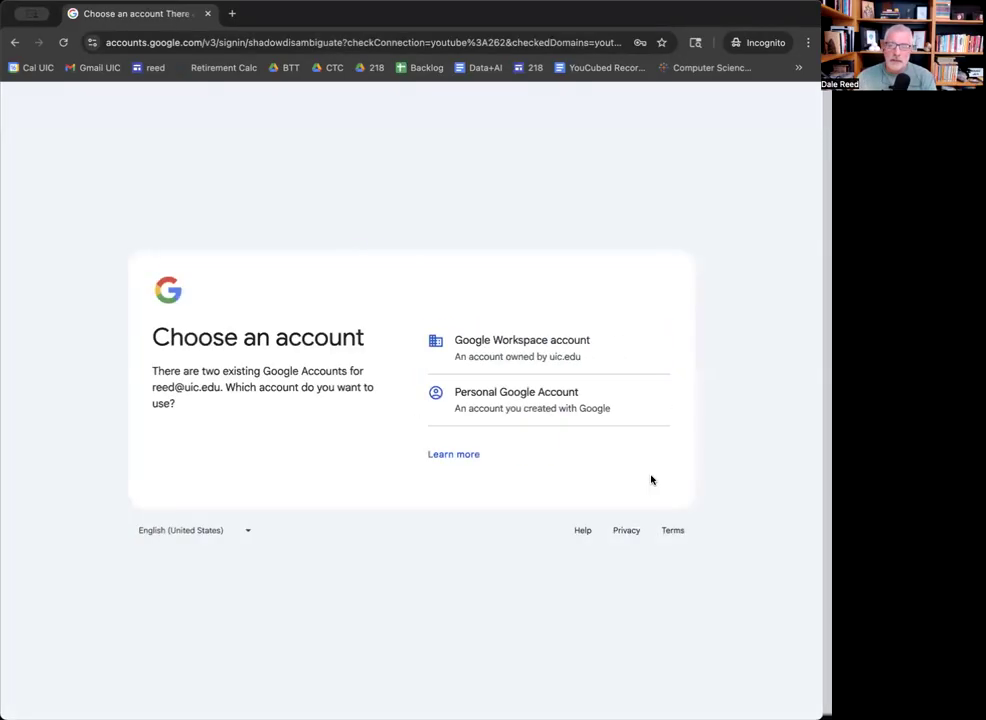
click(555, 354)
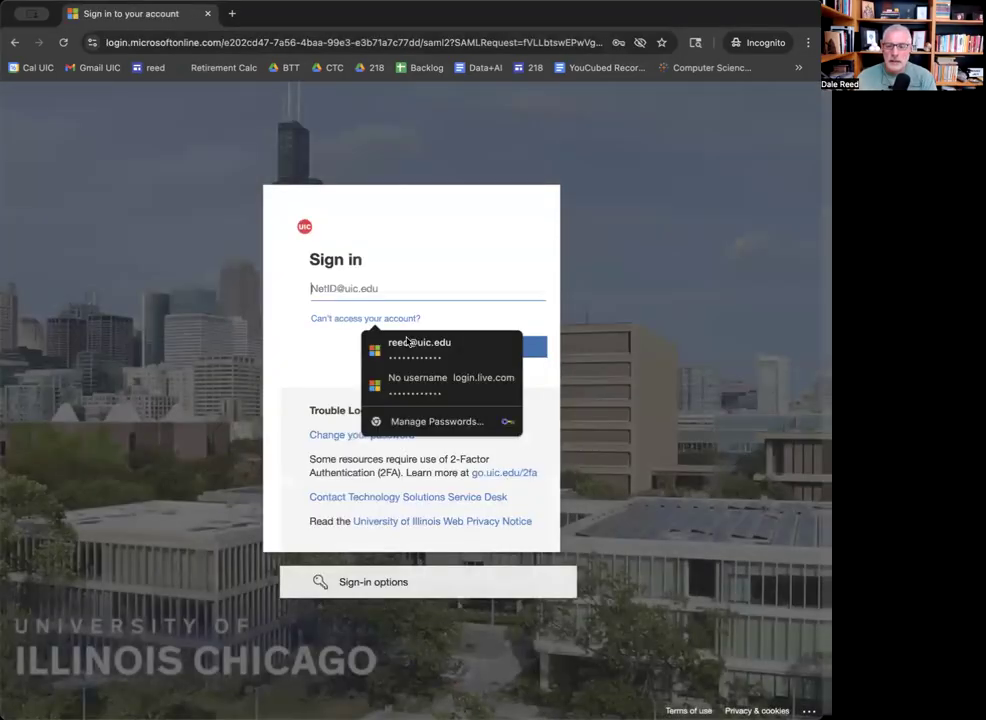
click(408, 343)
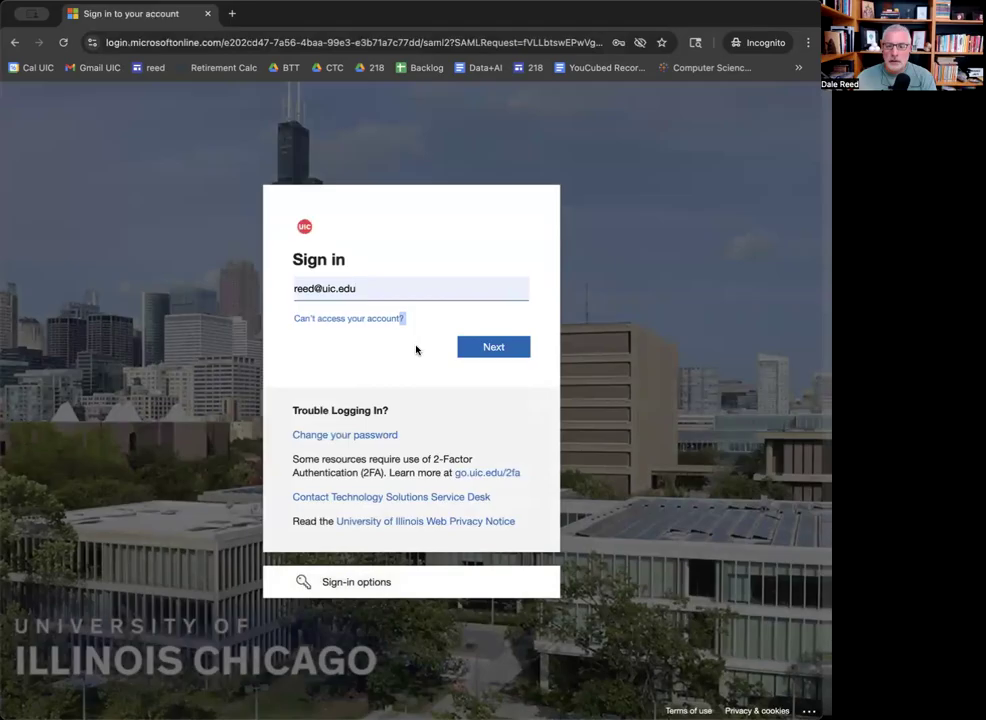
click(495, 350)
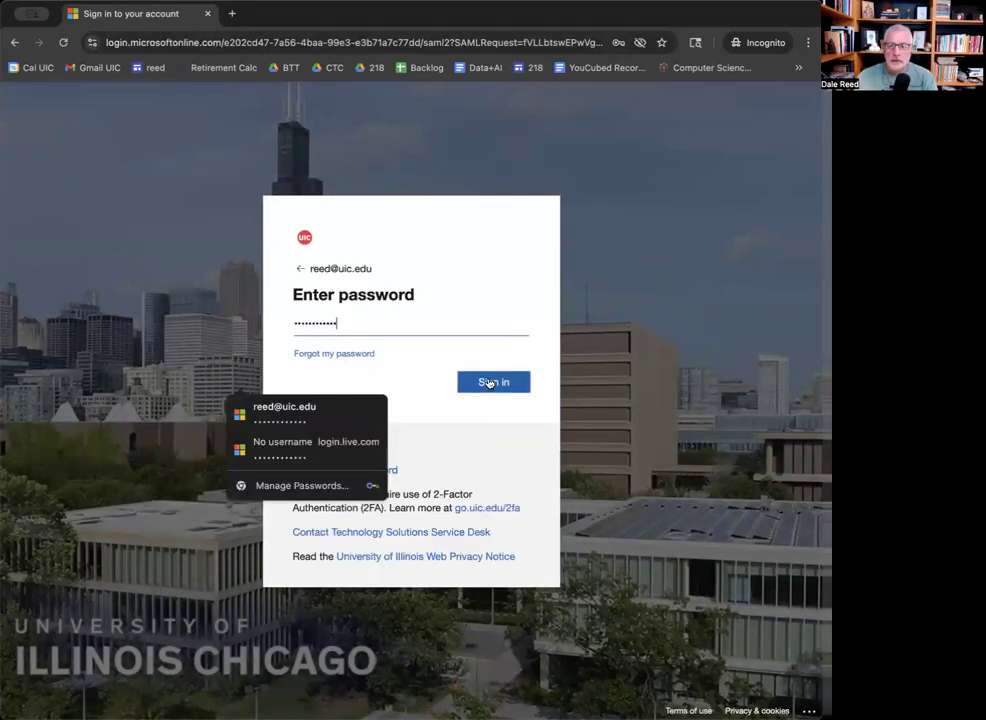
click(487, 381)
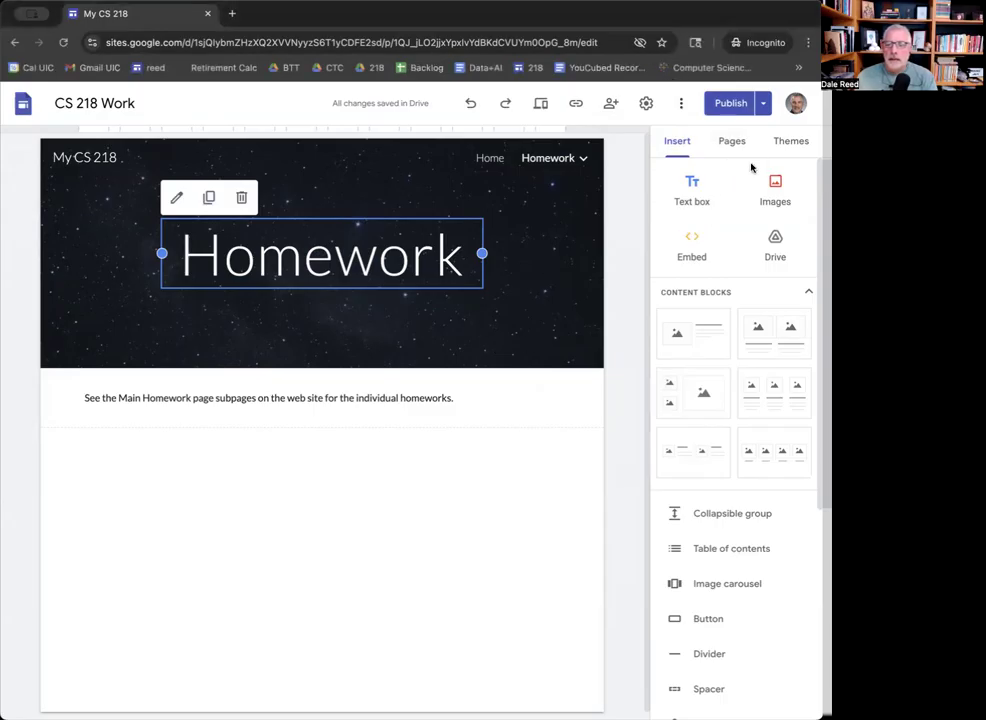
View the published Homework page in a new tab, then open the BTT Drive bookmark.
click(763, 103)
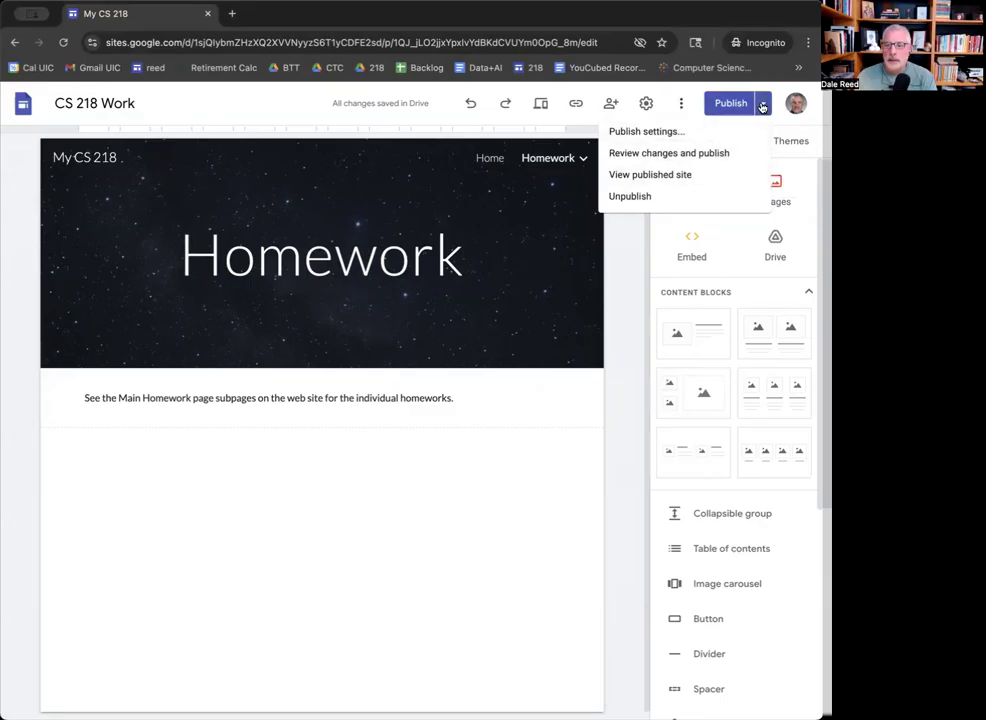
click(762, 106)
click(762, 106)
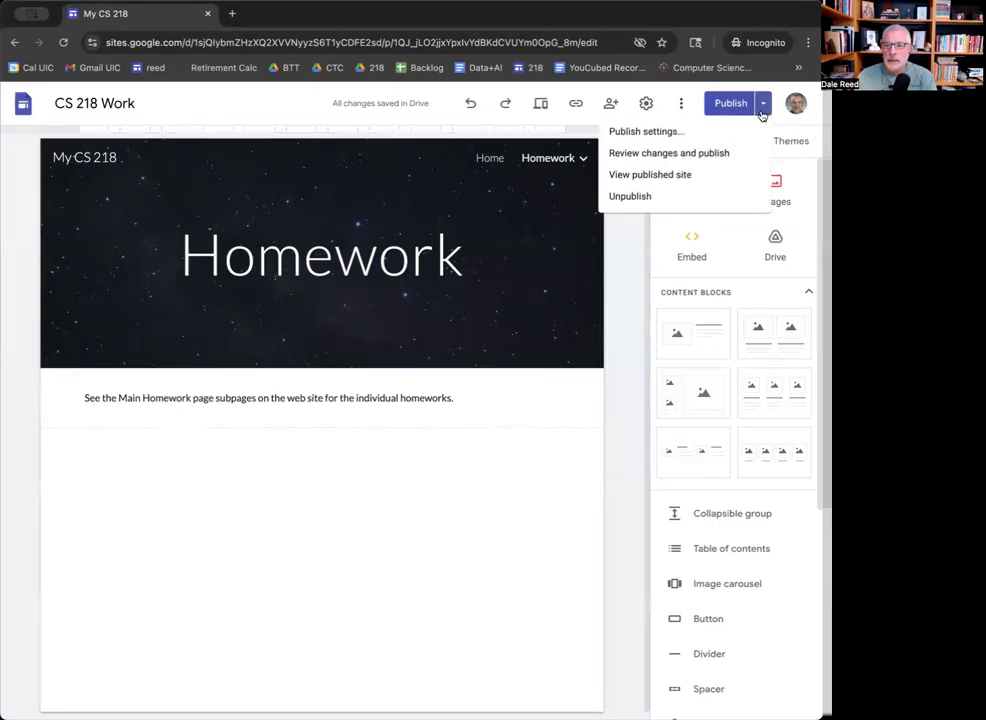
click(697, 175)
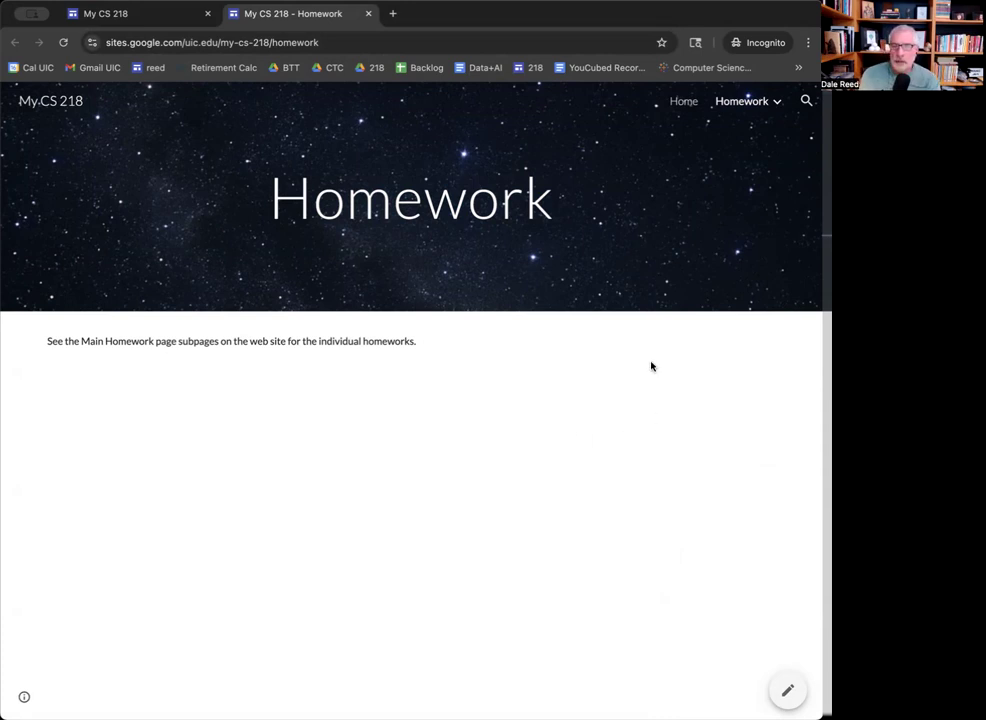
click(288, 67)
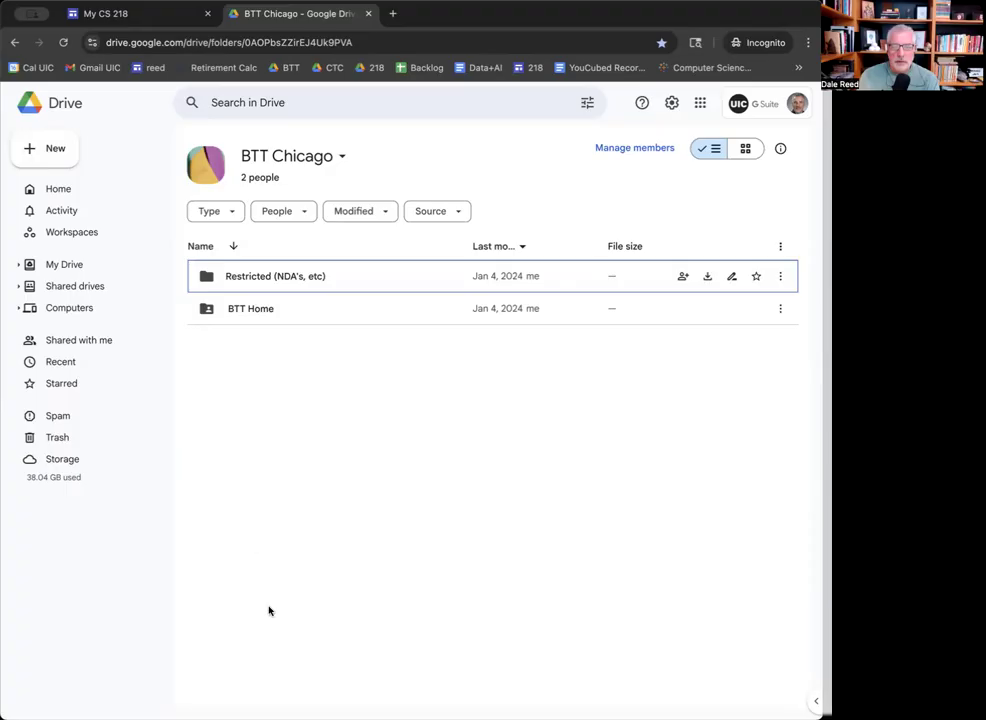
From the editor's Home page, view the published site and select its my-cs-218 address.
key(super+grave)
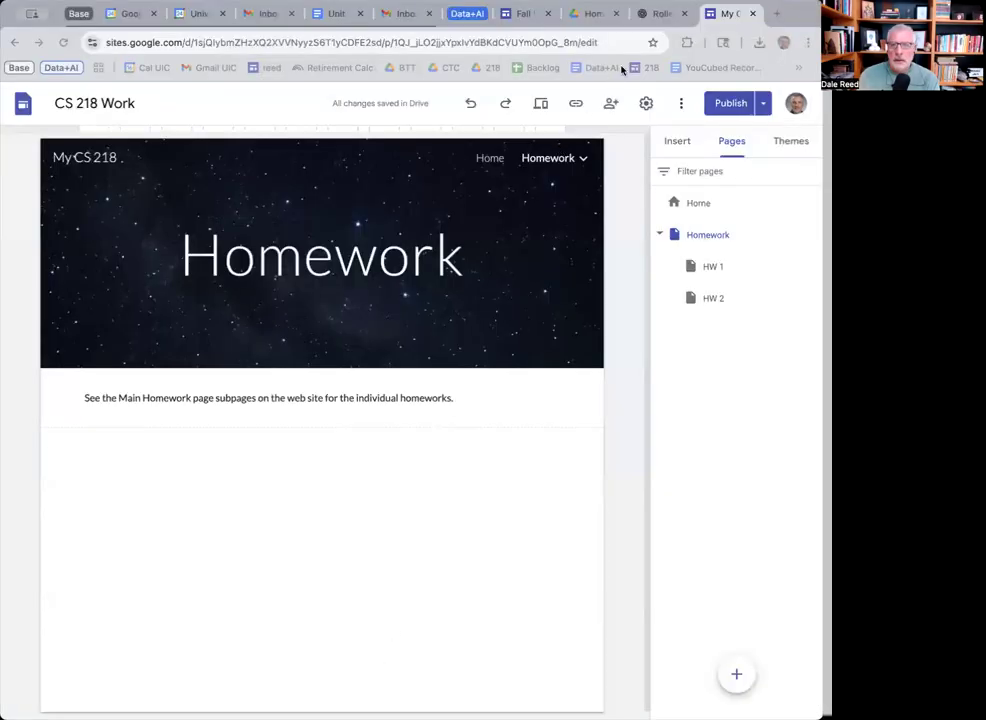
click(107, 61)
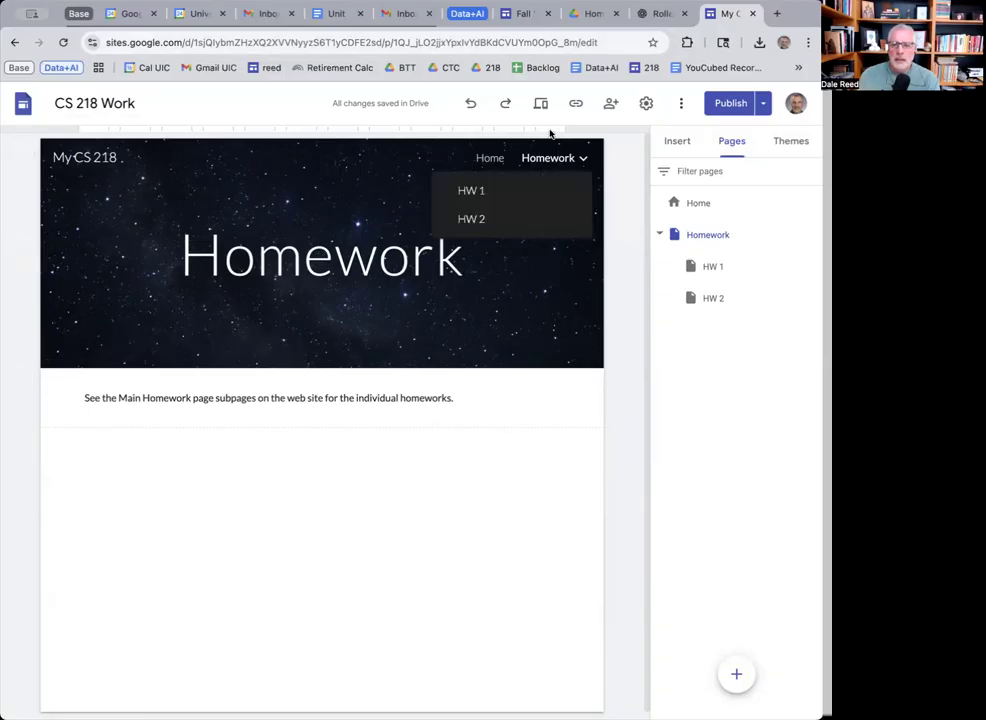
click(697, 205)
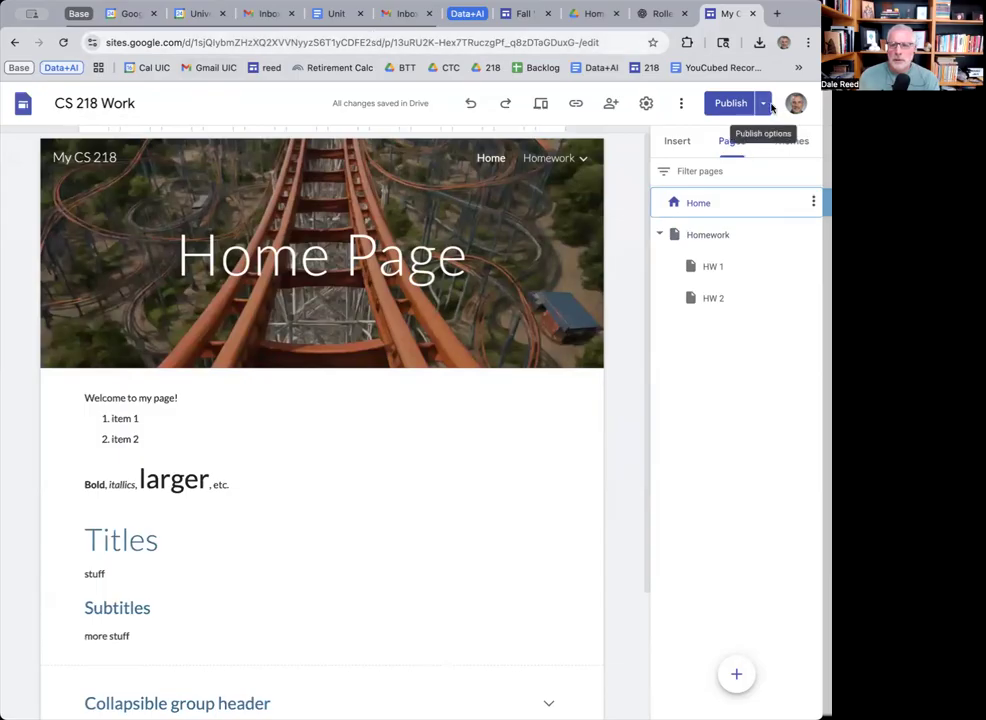
click(763, 105)
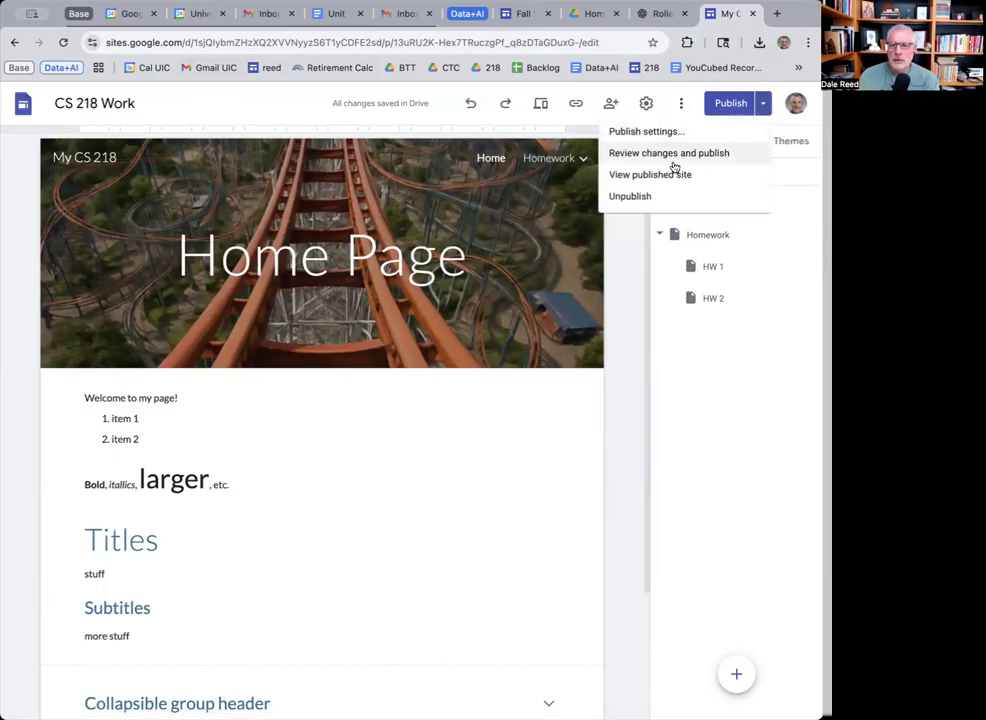
click(669, 176)
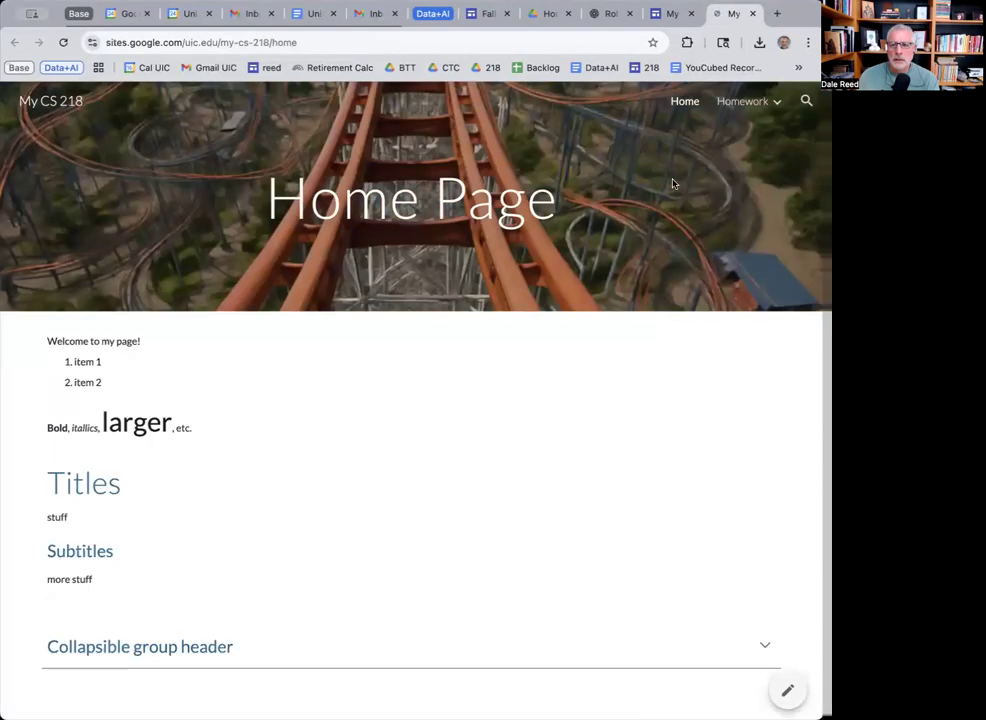
click(306, 42)
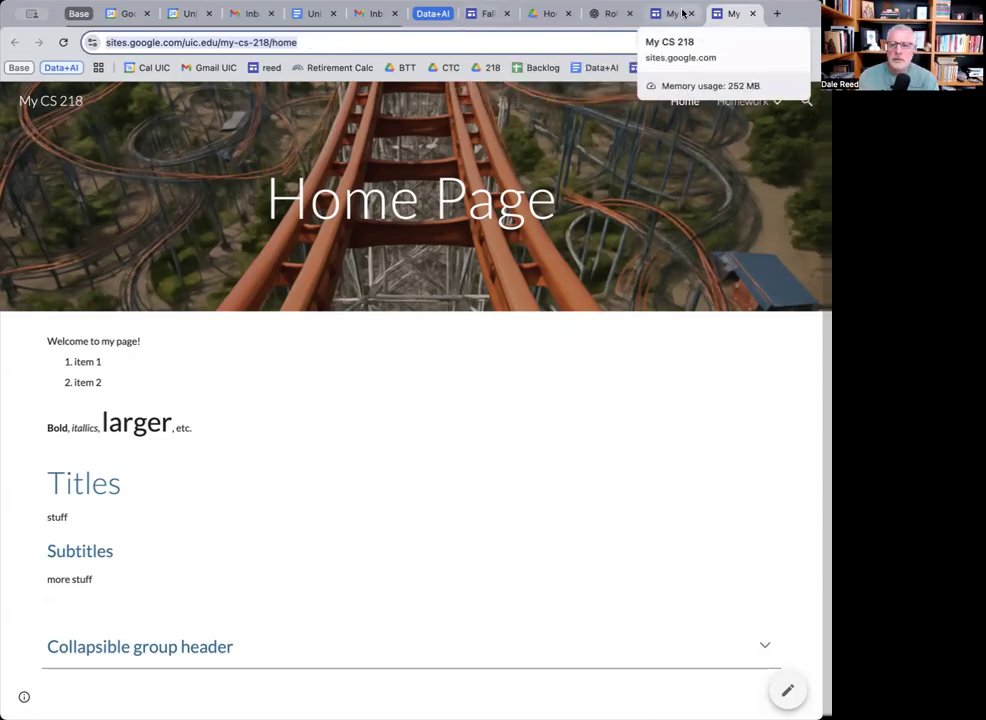
On the course's HW 1 page, find checklist item 3 and open its 'this form' registration link.
click(490, 15)
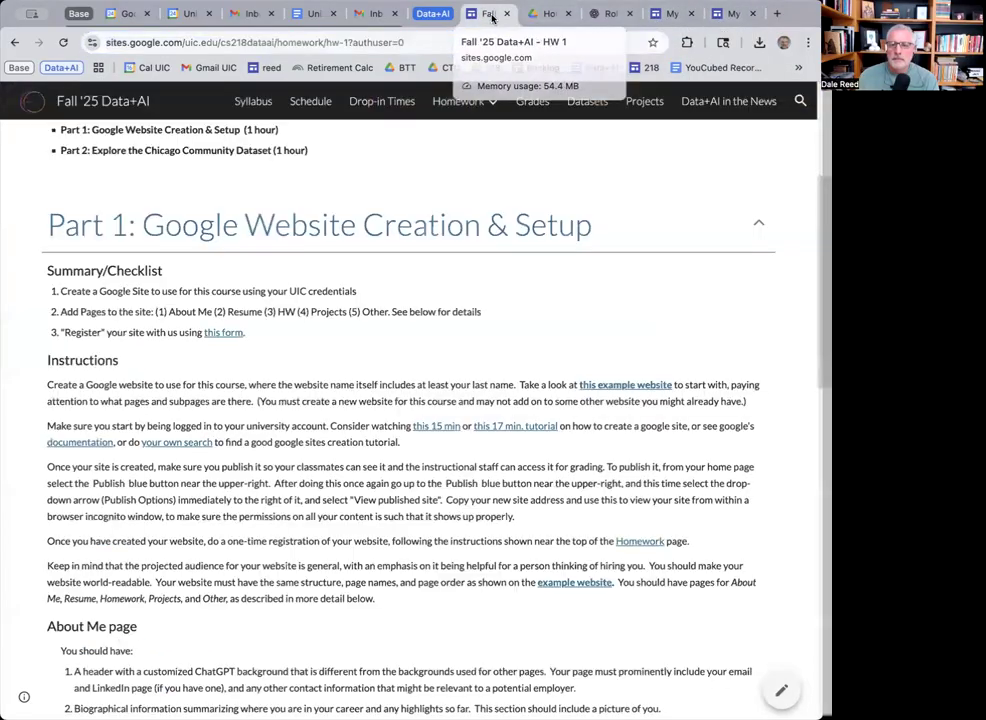
mouse_move(470, 108)
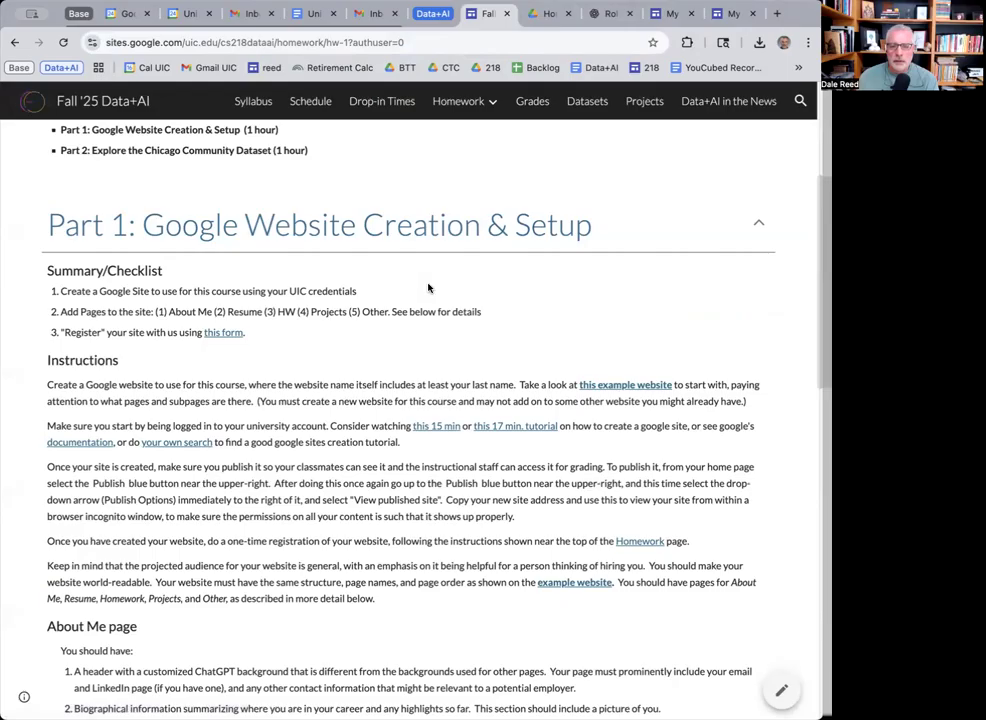
scroll(430, 285, down, 2)
scroll(428, 285, down, 5)
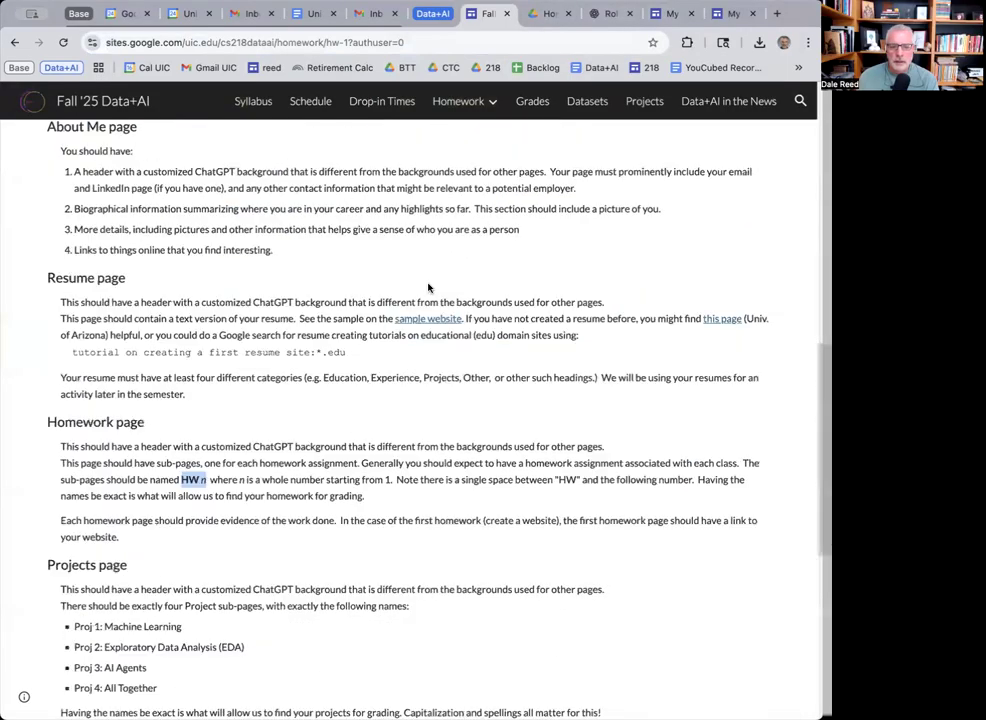
scroll(428, 288, down, 4)
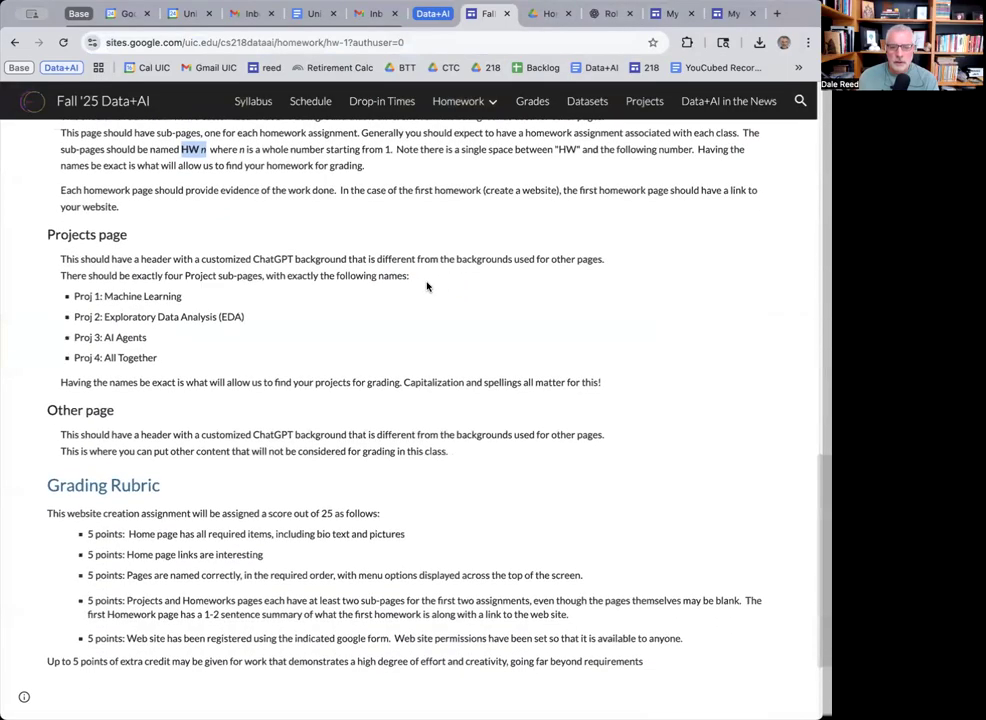
scroll(426, 287, up, 7)
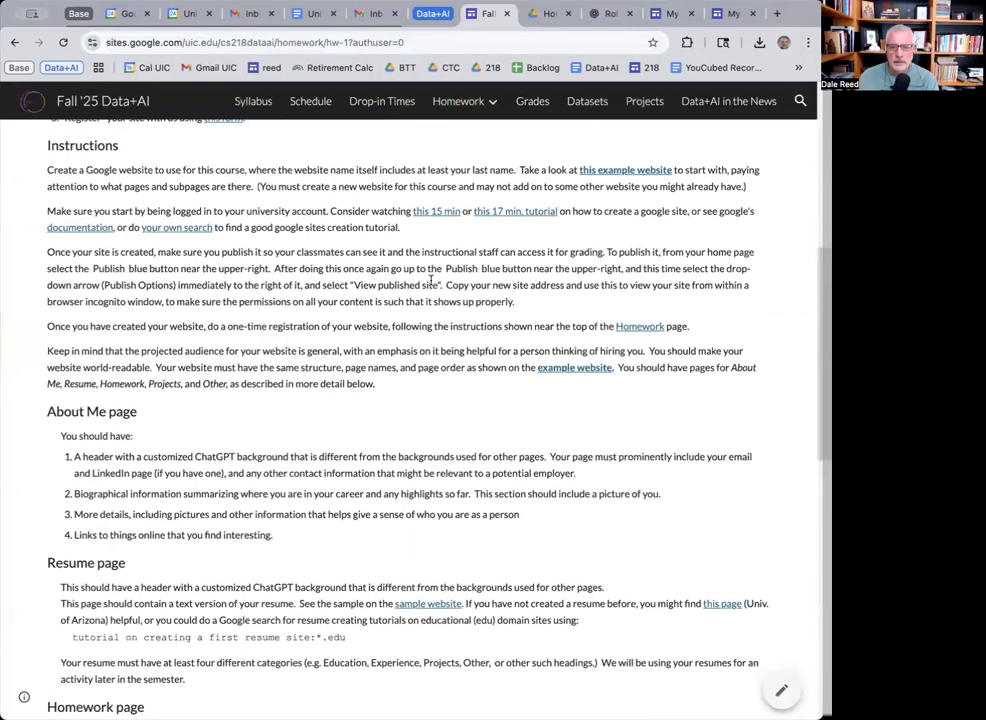
scroll(430, 285, up, 2)
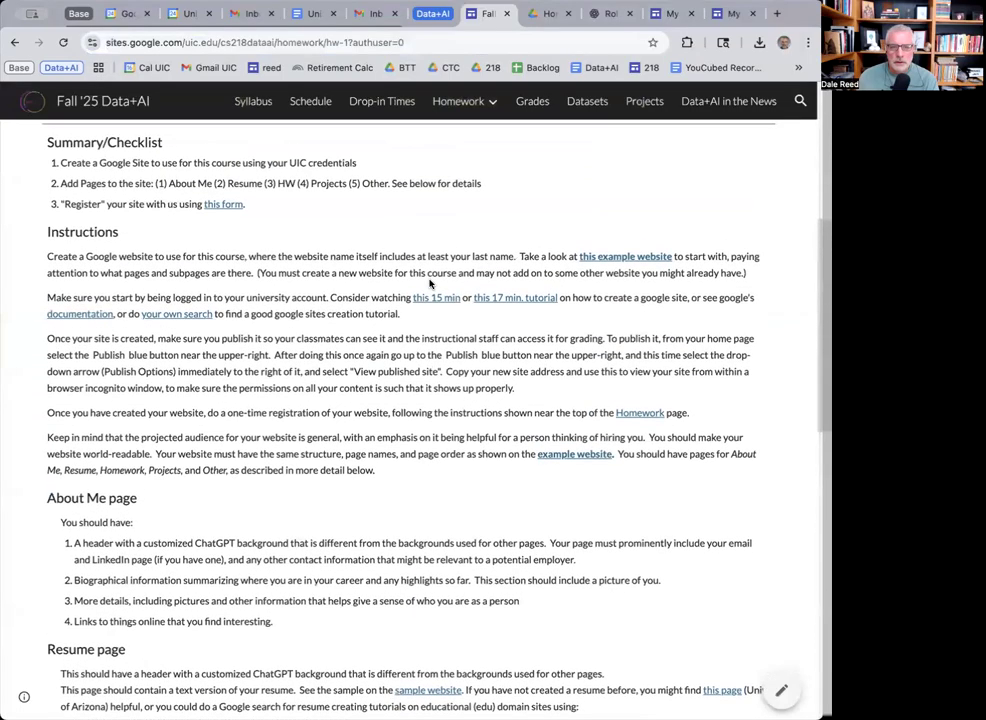
scroll(430, 284, up, 1)
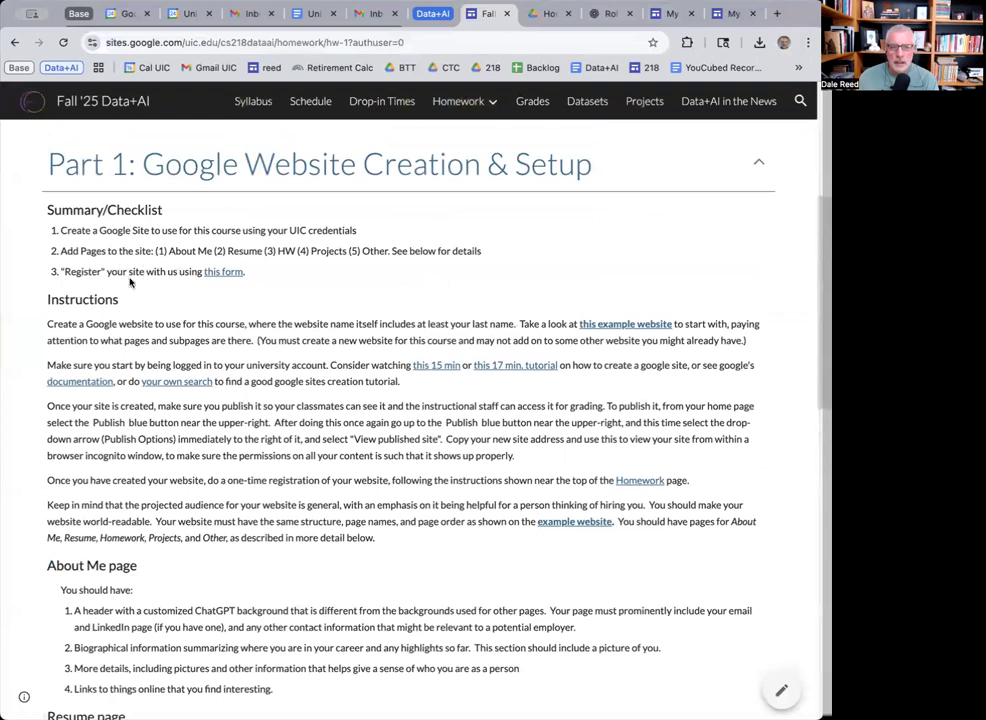
drag(70, 271, 247, 272)
click(259, 293)
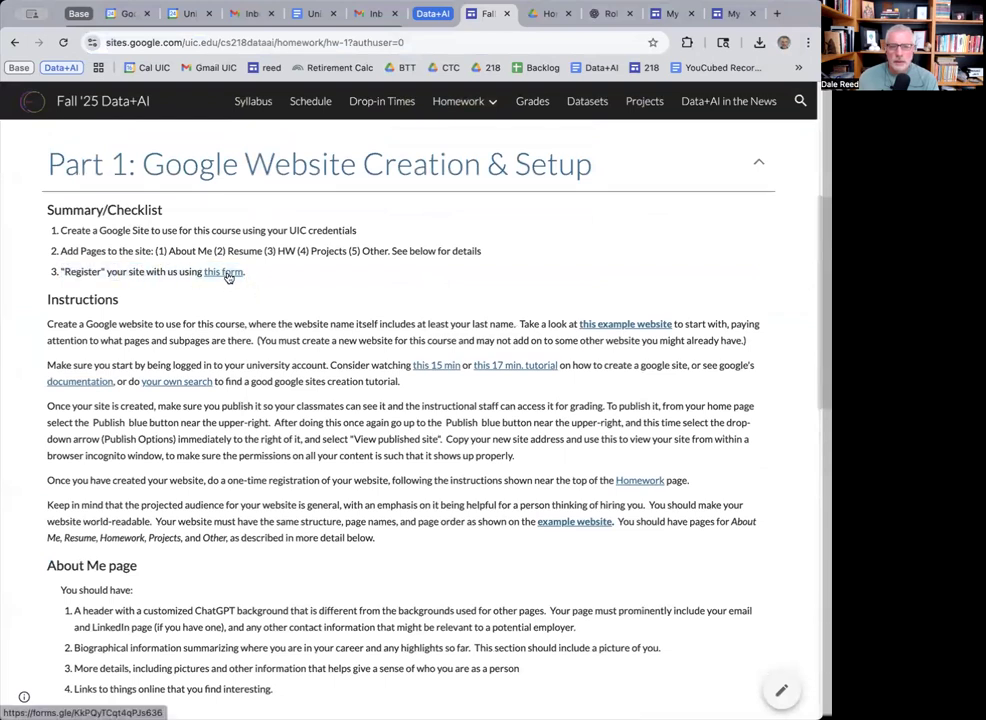
click(226, 273)
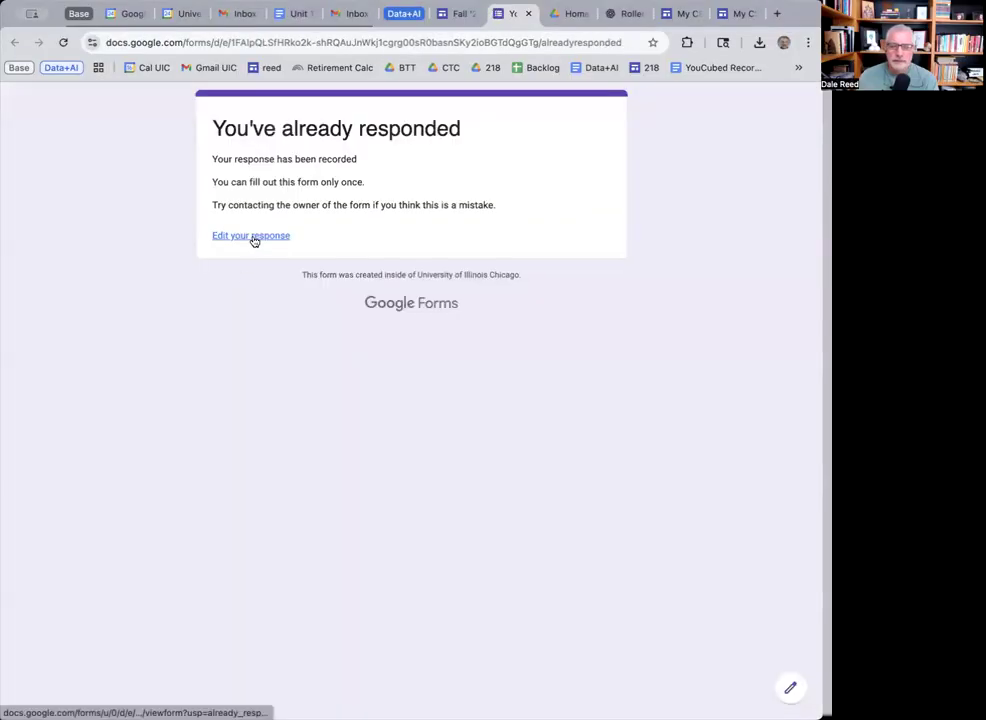
Reopen the submitted Student Website Registration response, then leave the form without saving to return to HW 1.
click(254, 238)
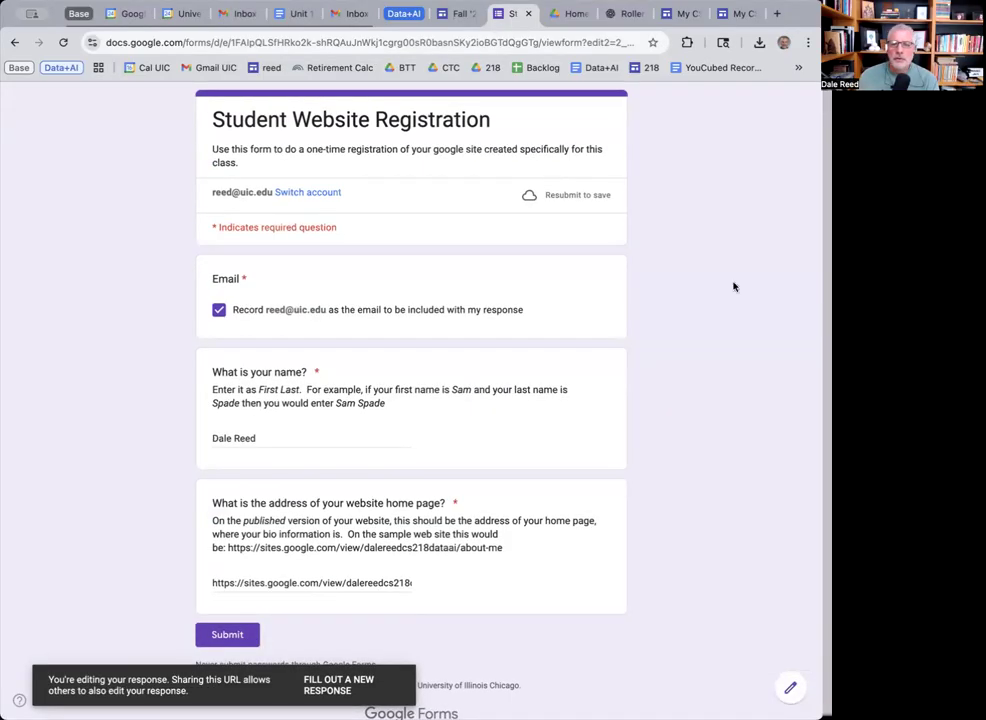
click(528, 14)
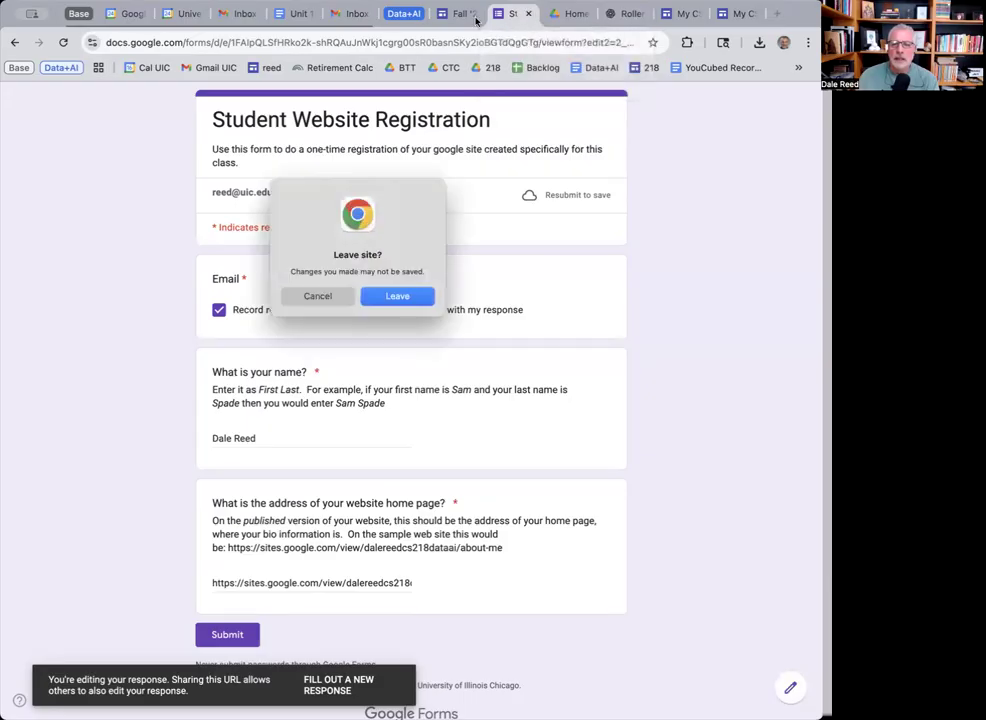
click(397, 296)
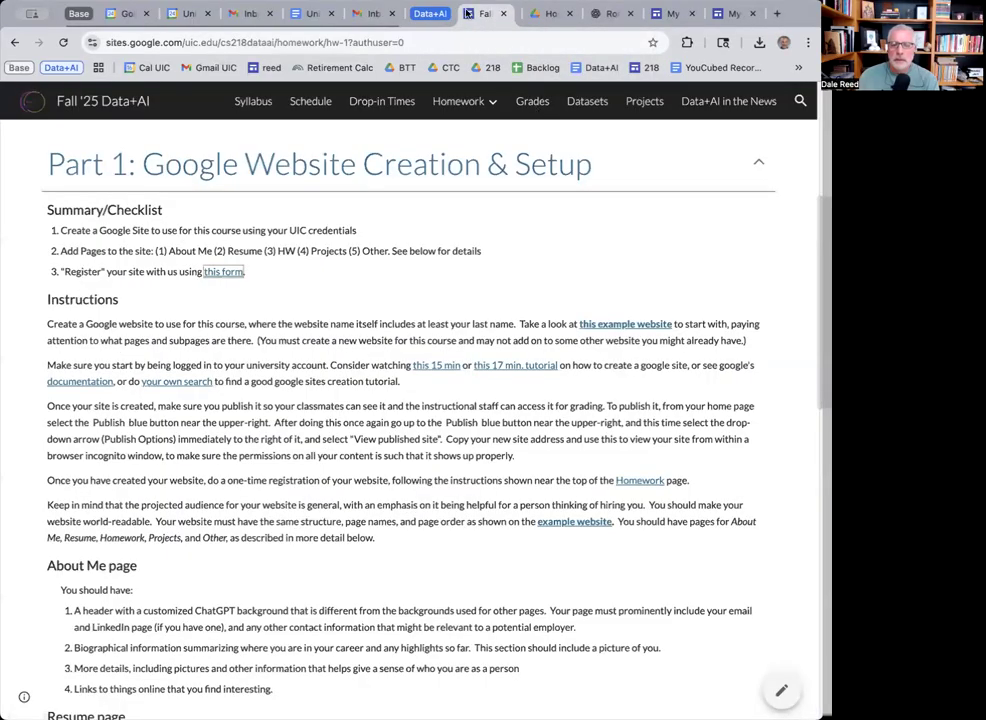
From the course Homework page, follow the website address in the registration spreadsheet to its About Me page.
click(453, 104)
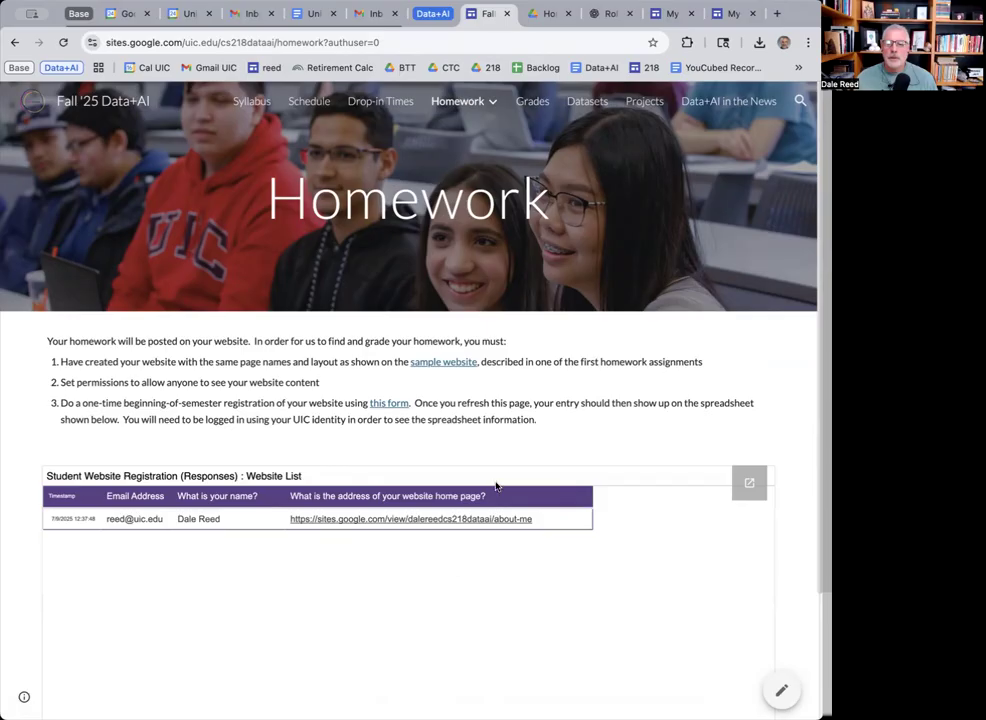
click(439, 520)
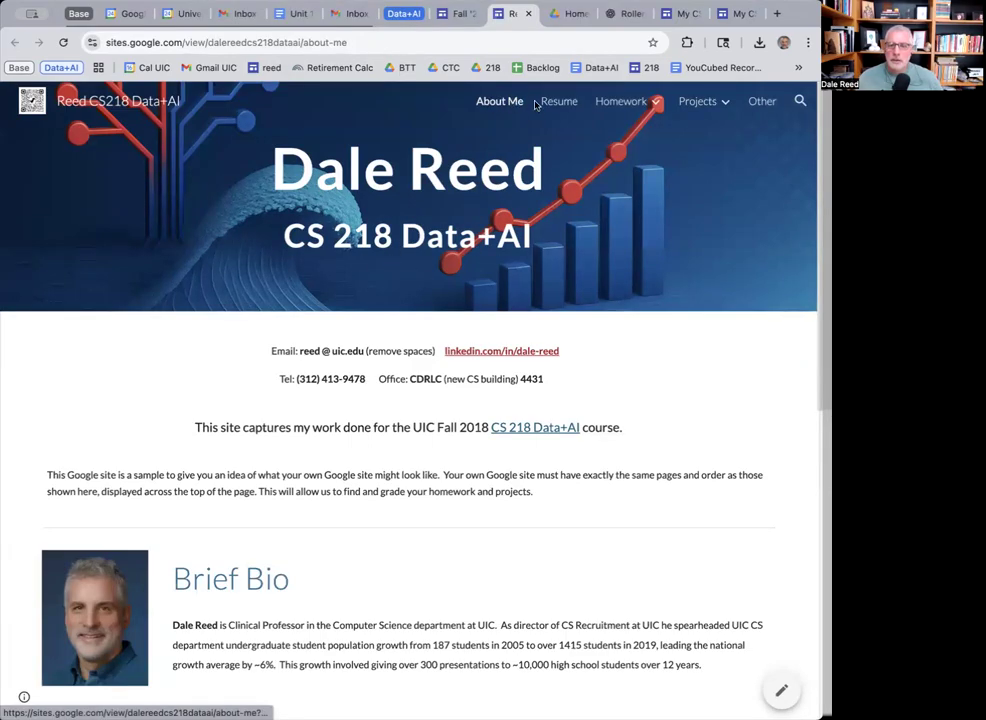
mouse_move(639, 109)
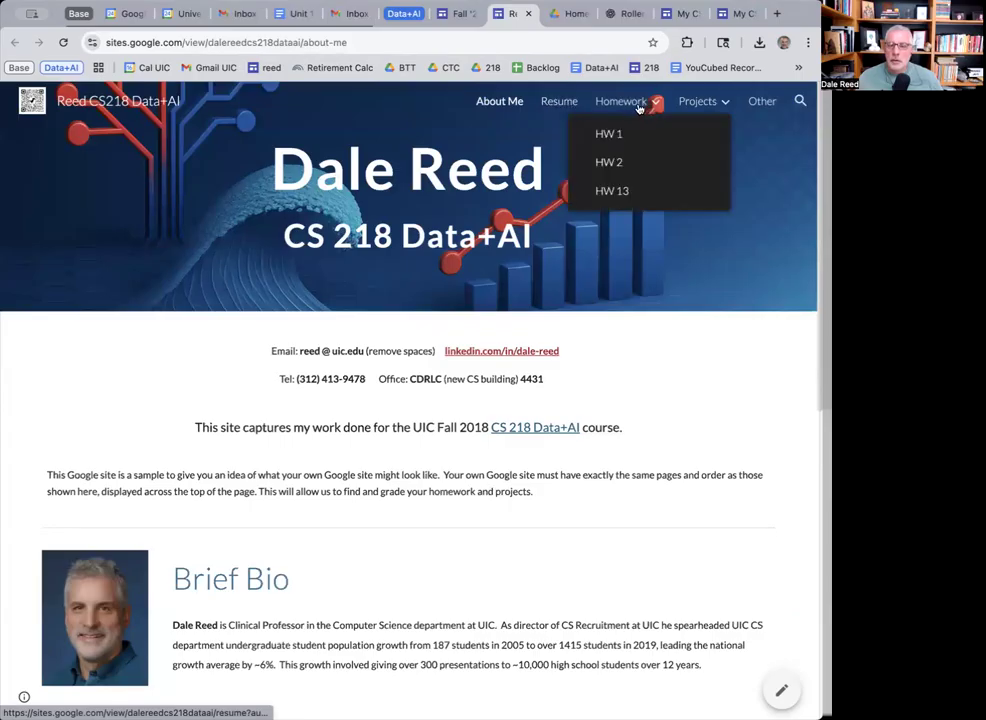
mouse_move(712, 103)
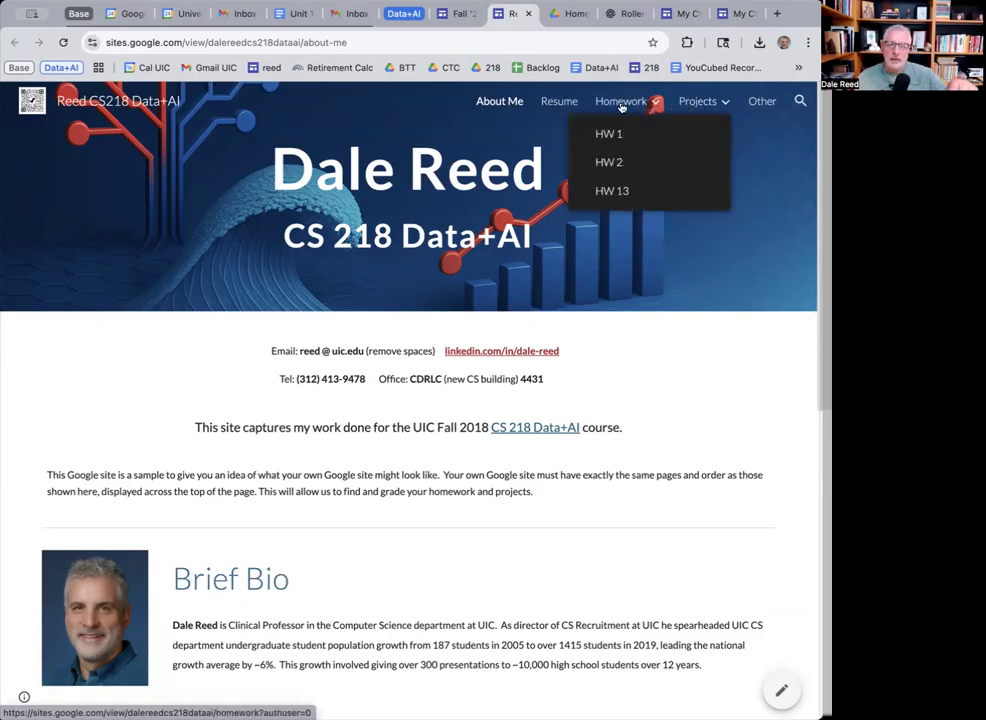
scroll(676, 474, down, 1)
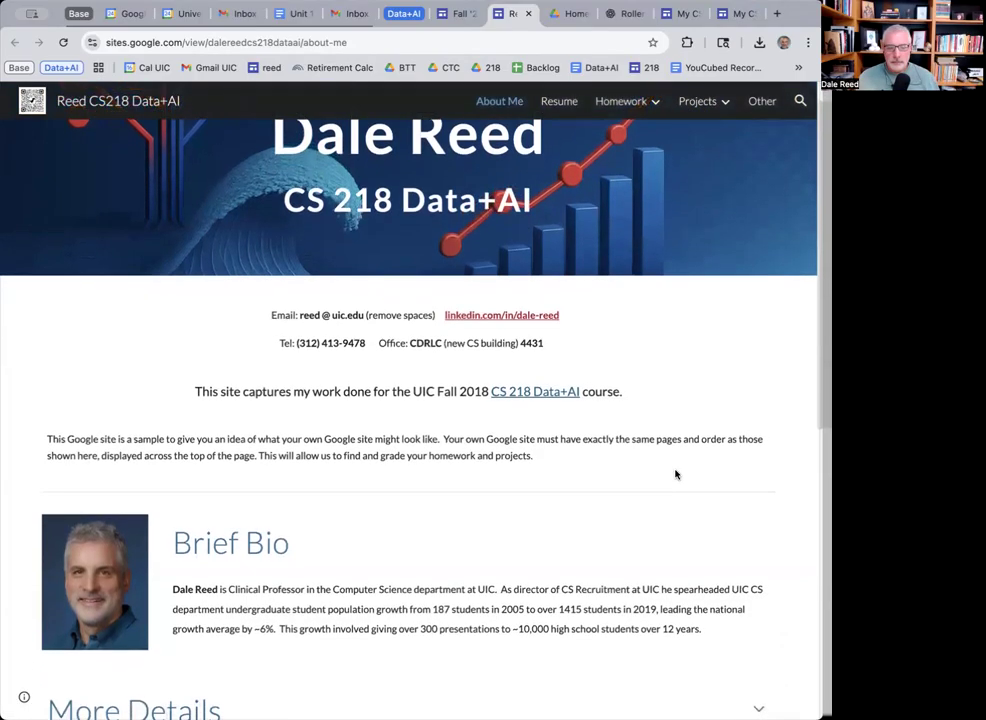
scroll(676, 474, up, 1)
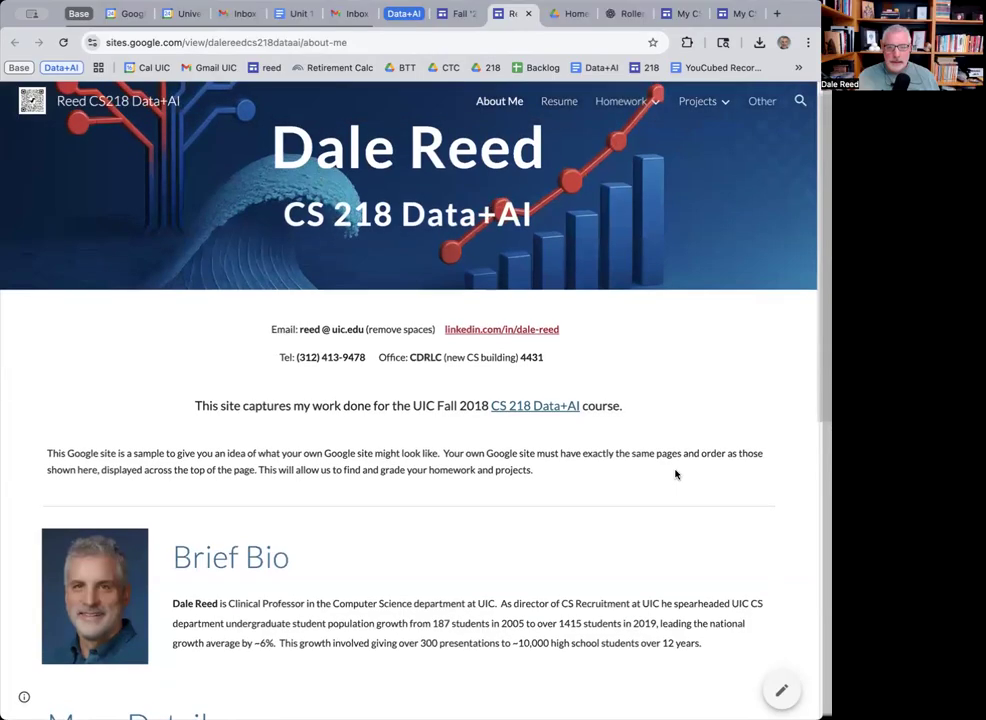
scroll(676, 474, up, 2)
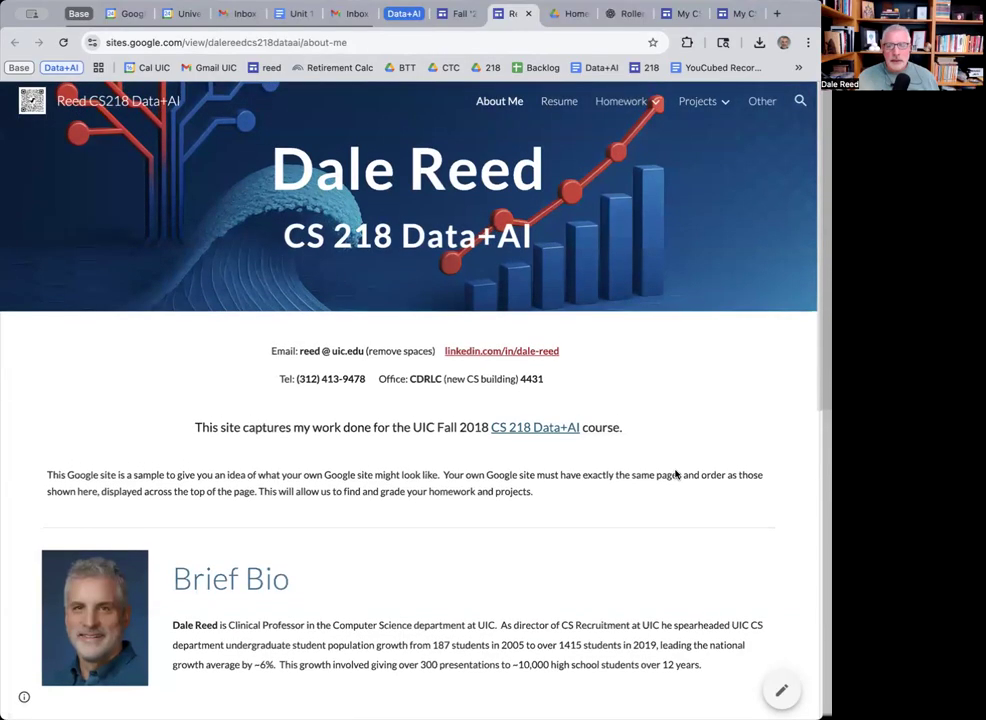
scroll(674, 472, down, 1)
scroll(674, 471, up, 1)
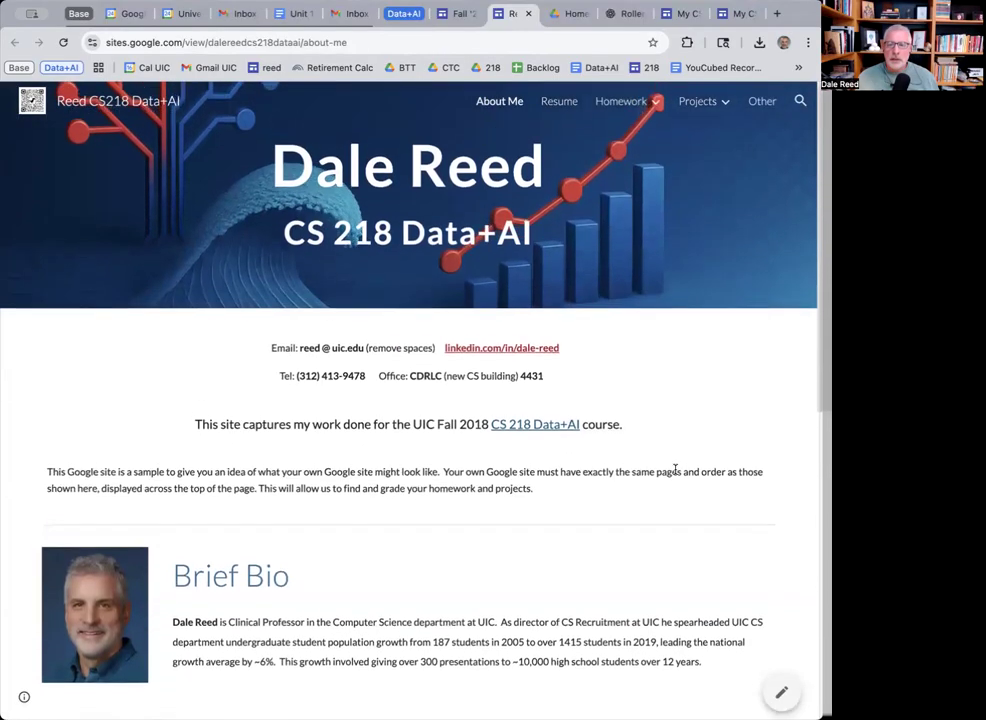